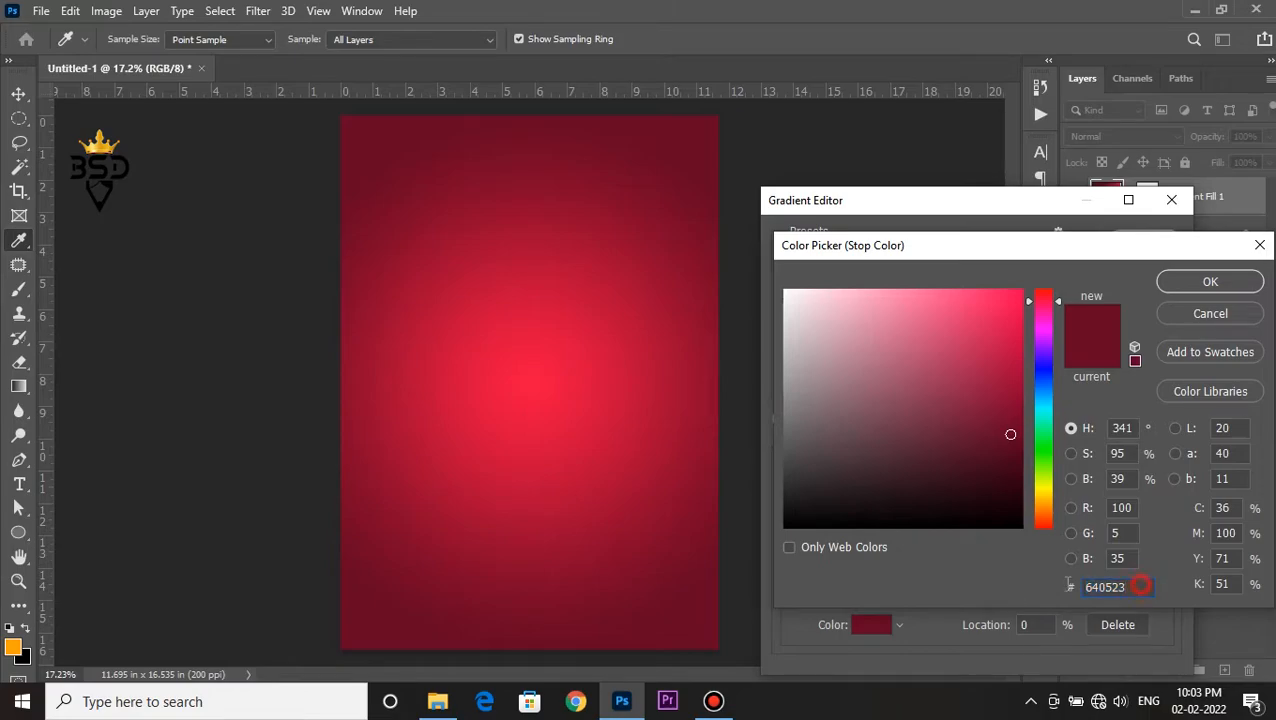
Confirm 640523 and ed0e42 as the gradient's stop colours and apply the reversed radial gradient fill.
left_click(1210, 283)
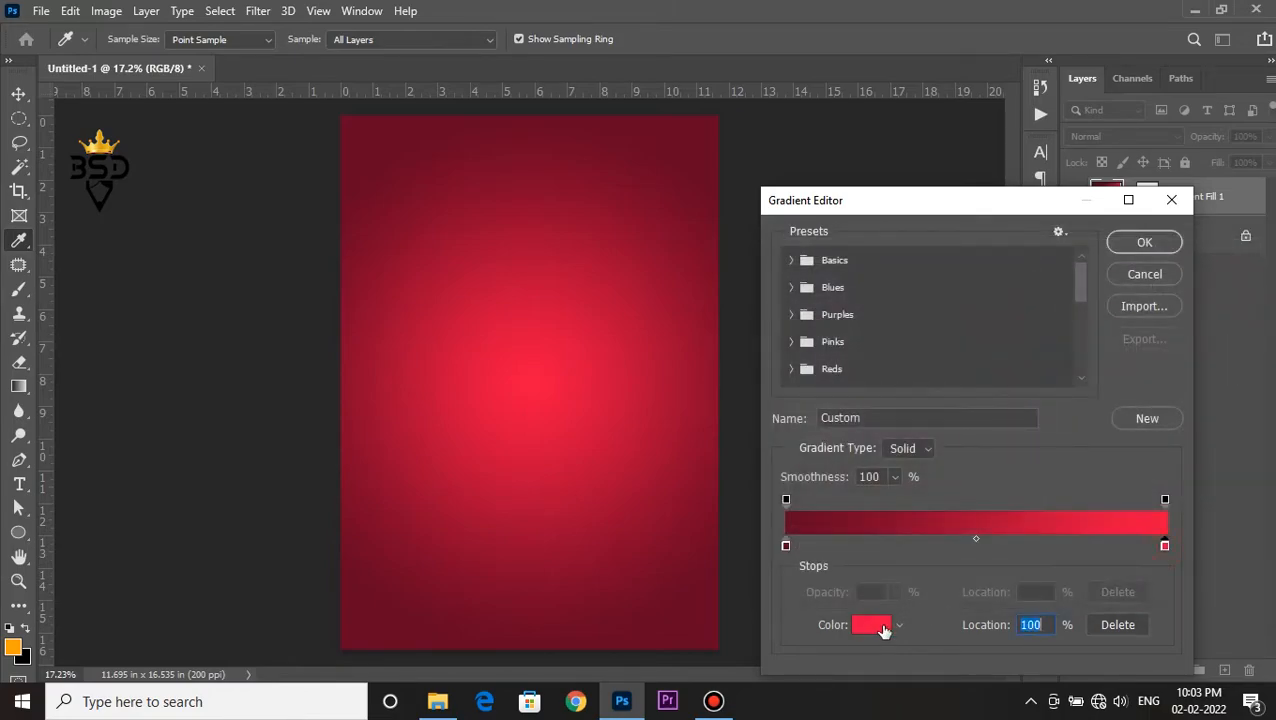
left_click(873, 625)
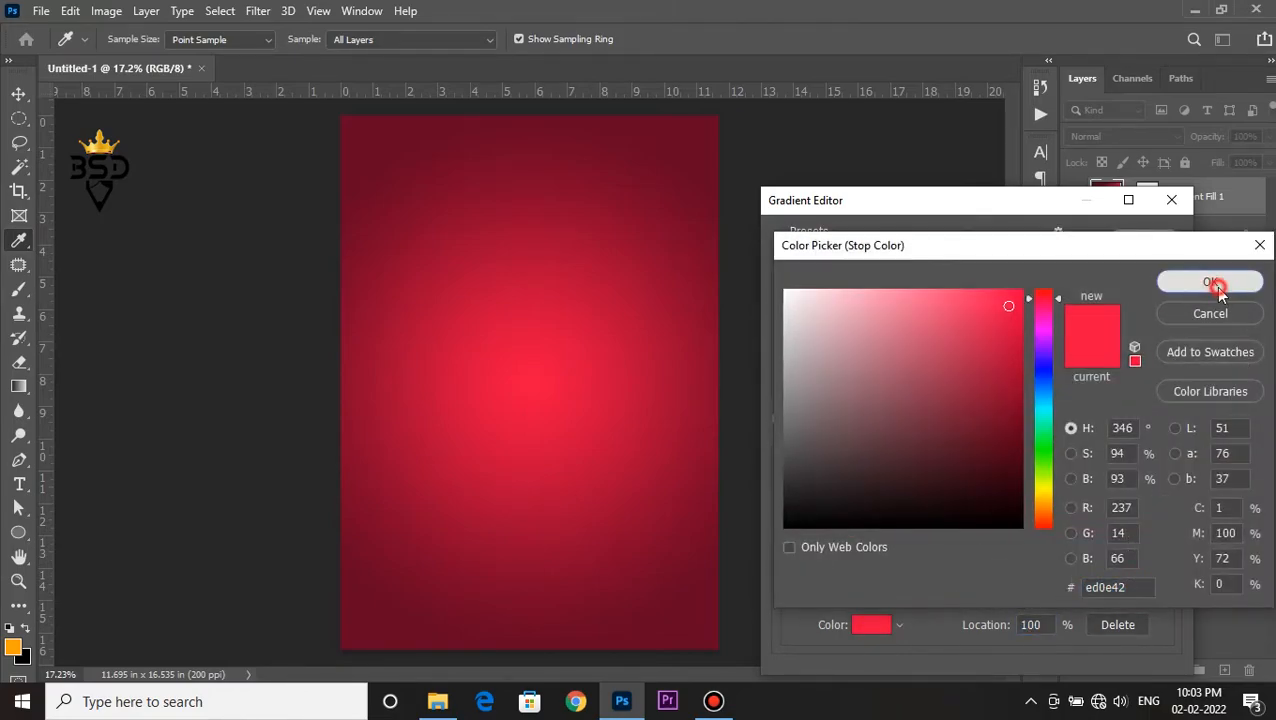
left_click(1214, 282)
left_click(1140, 246)
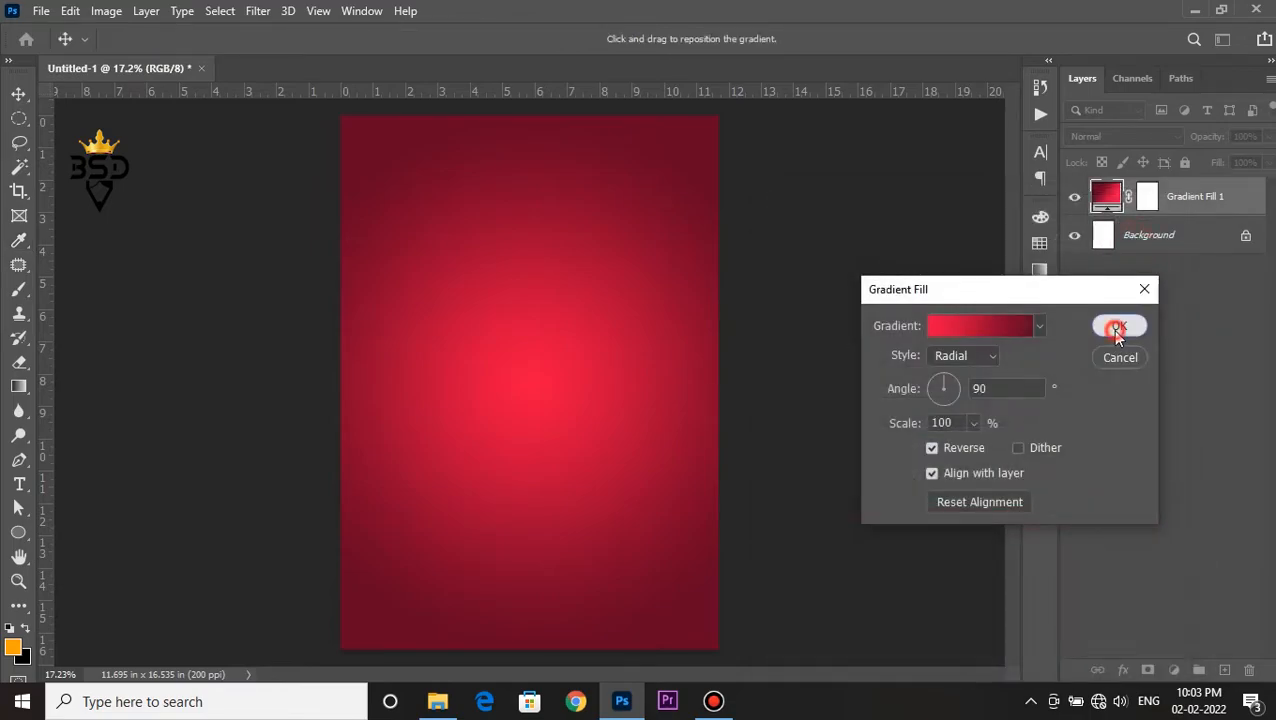
left_click(1117, 330)
scroll(503, 320, "down", 1)
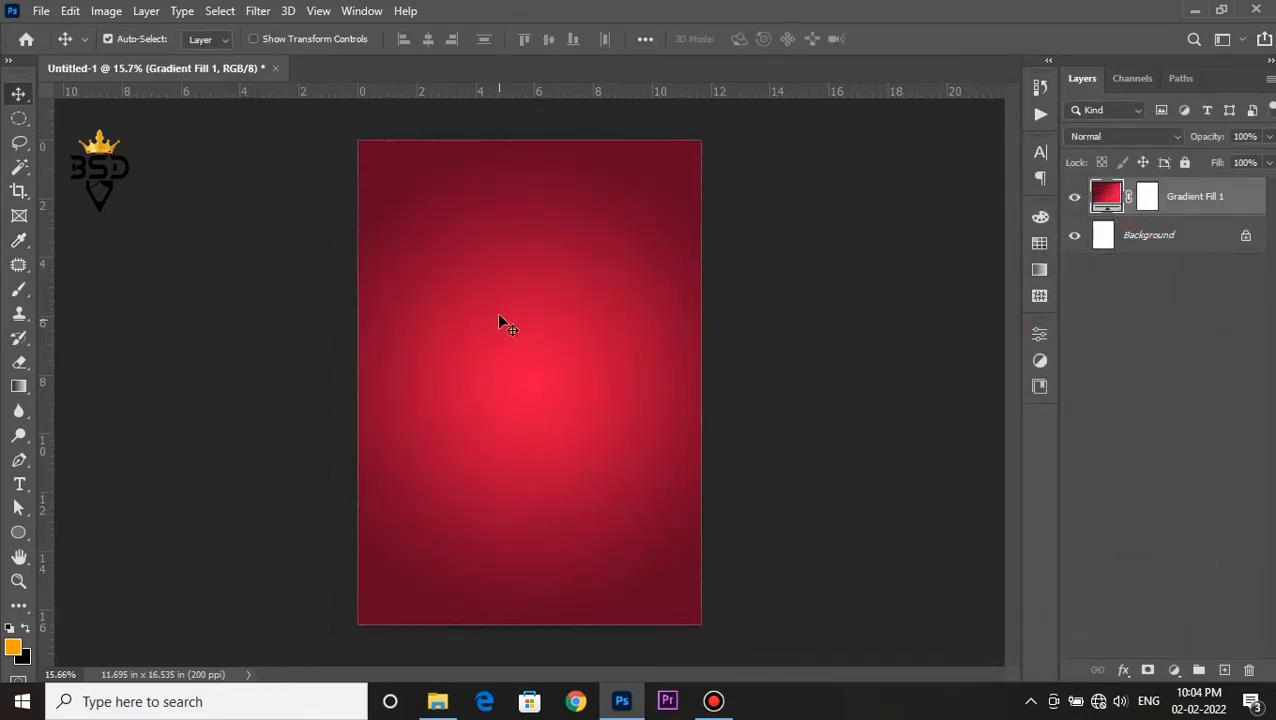
Place the Caf coffee cup image into the poster above the gradient fill and commit its size.
left_click(438, 703)
left_click_drag(208, 242, 525, 422)
left_click_drag(680, 359, 676, 396)
left_click_drag(641, 327, 679, 303)
key("Return")
scroll(580, 374, "up", 2)
left_click_drag(580, 390, 689, 281)
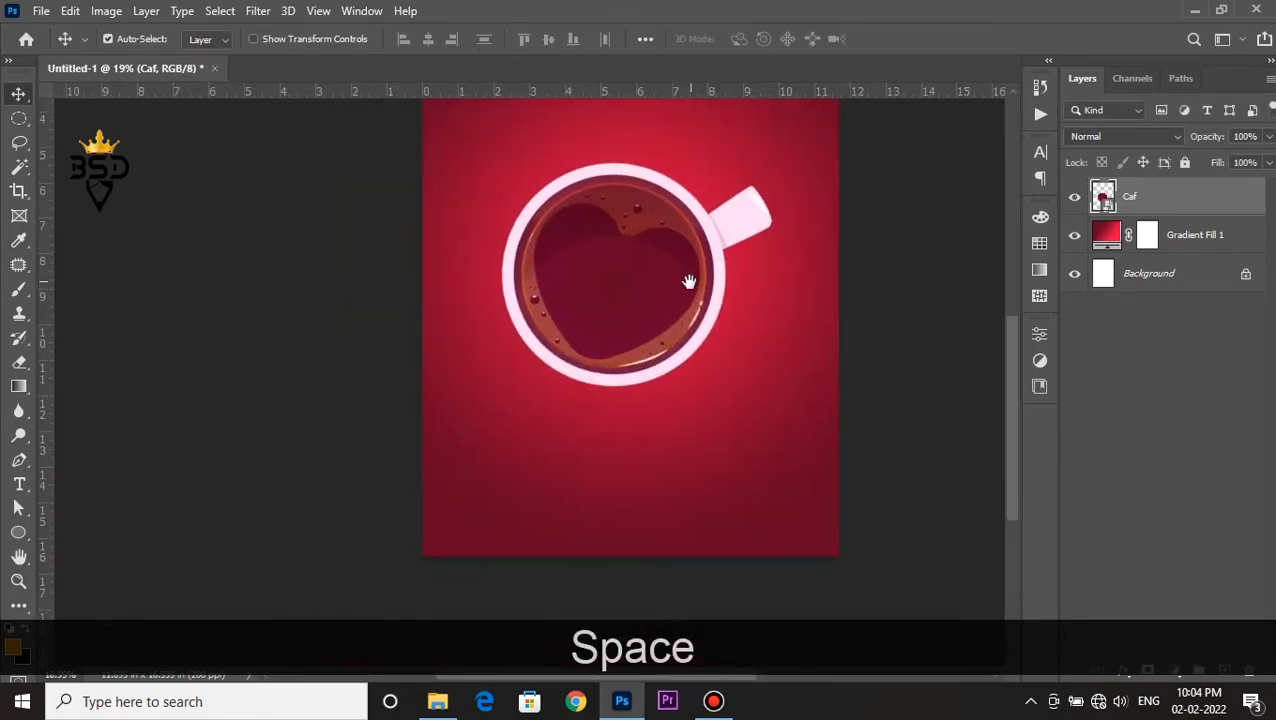
Move the coffee cup to the middle of the poster and nudge it slightly down.
scroll(617, 336, "down", 4)
left_click(516, 395)
mouse_move(516, 395)
left_mouse_down()
mouse_move(526, 374)
mouse_move(534, 381)
left_mouse_up()
scroll(527, 376, "up", 2)
key("Down")
key("Down")
key("Down")
key("Down")
key("Down")
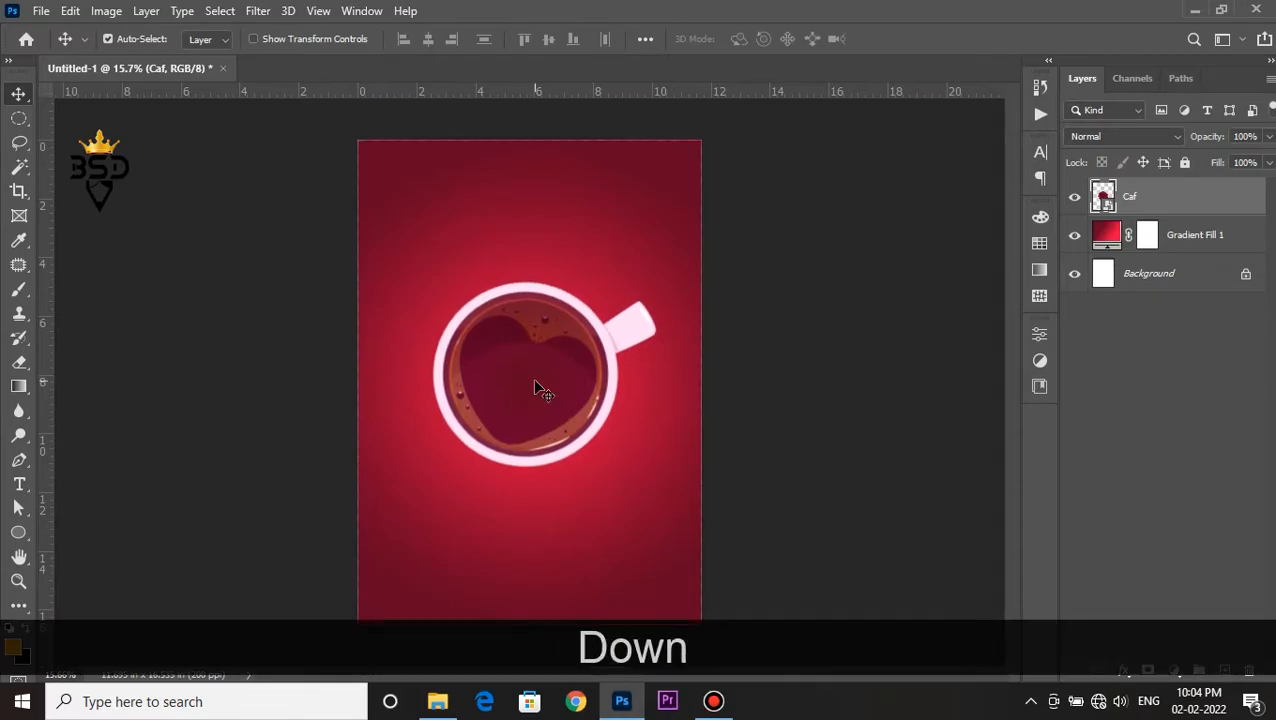
Enlarge the coffee cup slightly with Free Transform and nudge it left.
key("ctrl+t")
left_click_drag(664, 274, 730, 298)
key("Return")
key("Left")
key("Left")
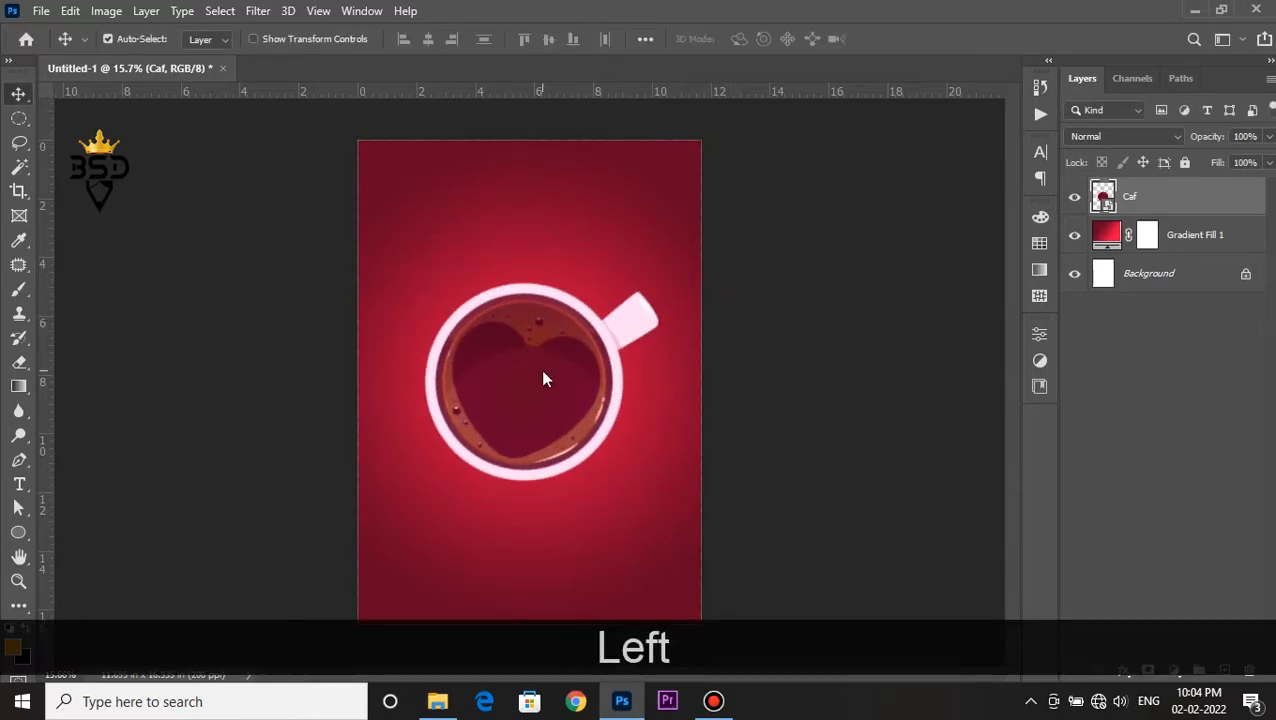
Apply Curves to the Caf layer with black input 12 and white input 245, and collapse its smart filters.
key("ctrl+m")
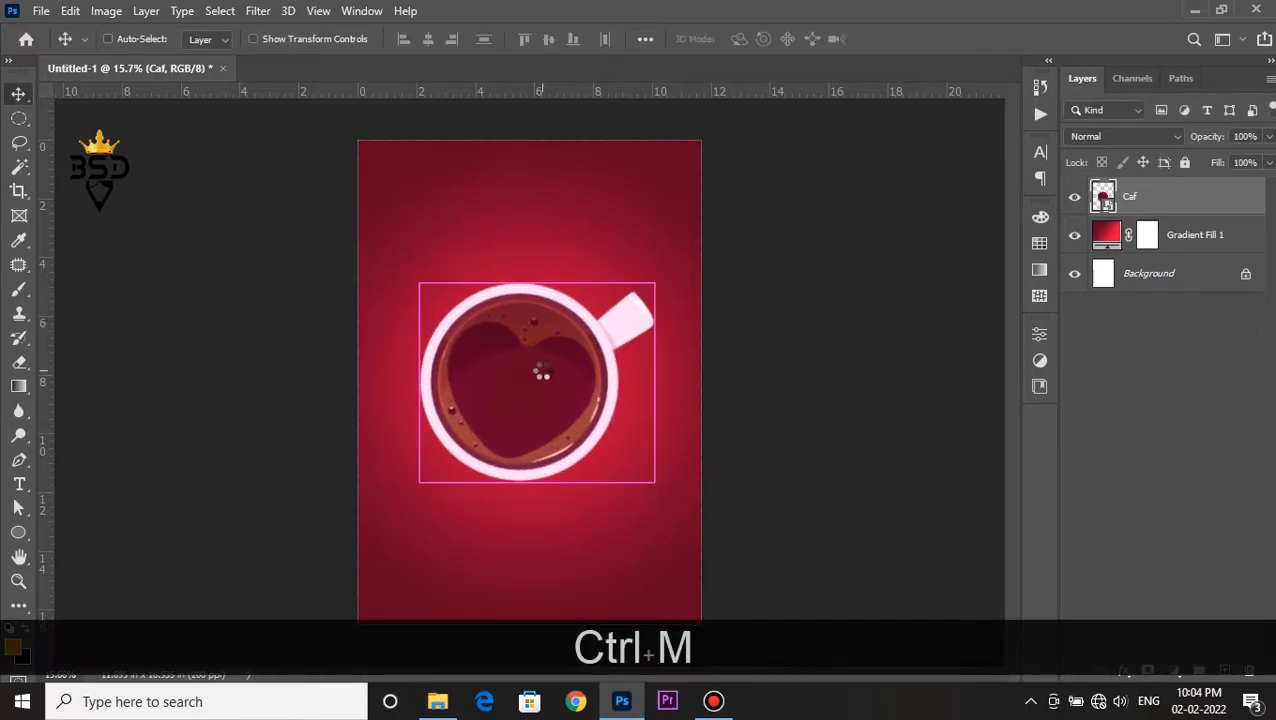
left_click_drag(450, 88, 844, 156)
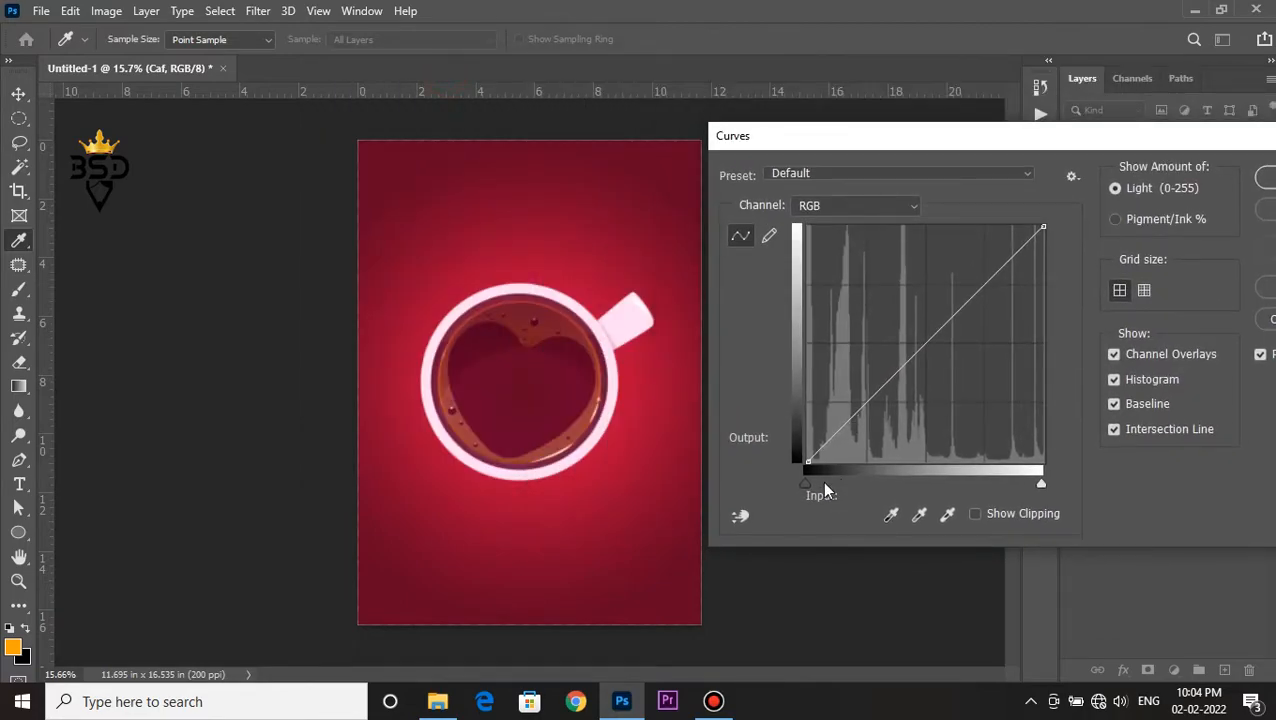
left_click_drag(812, 480, 818, 485)
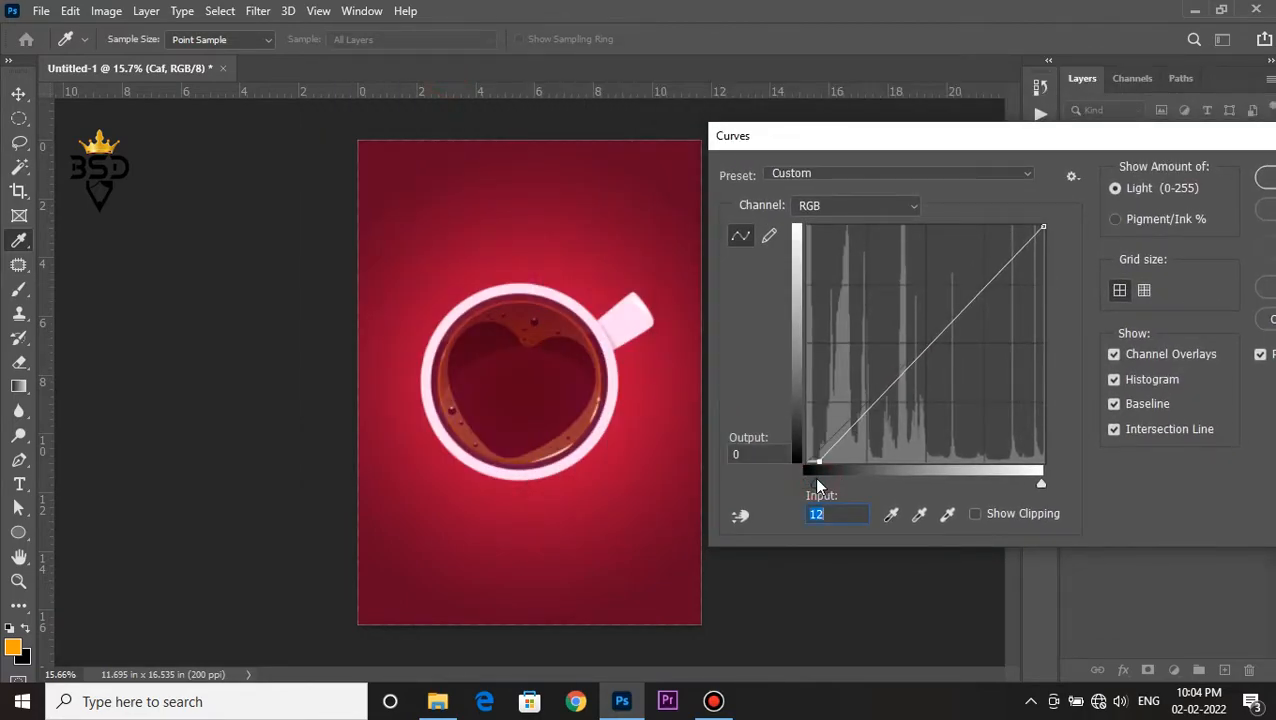
left_click_drag(1036, 482, 1032, 480)
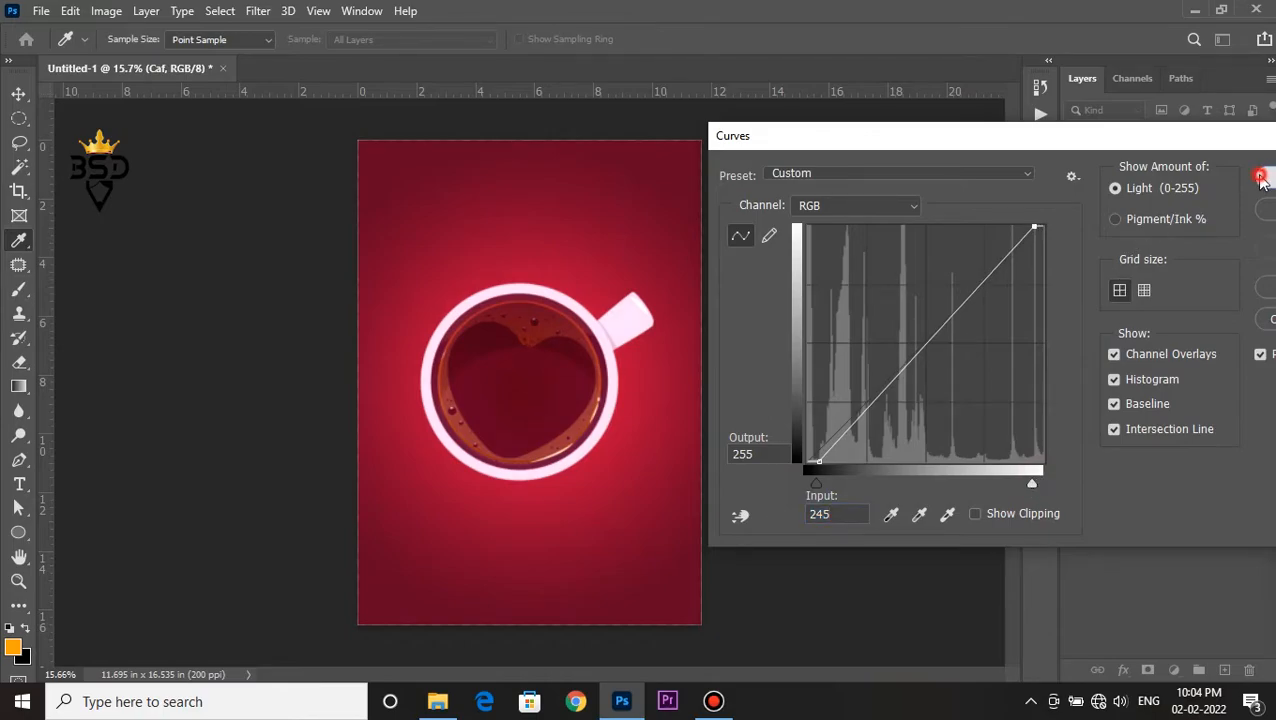
left_click(1262, 178)
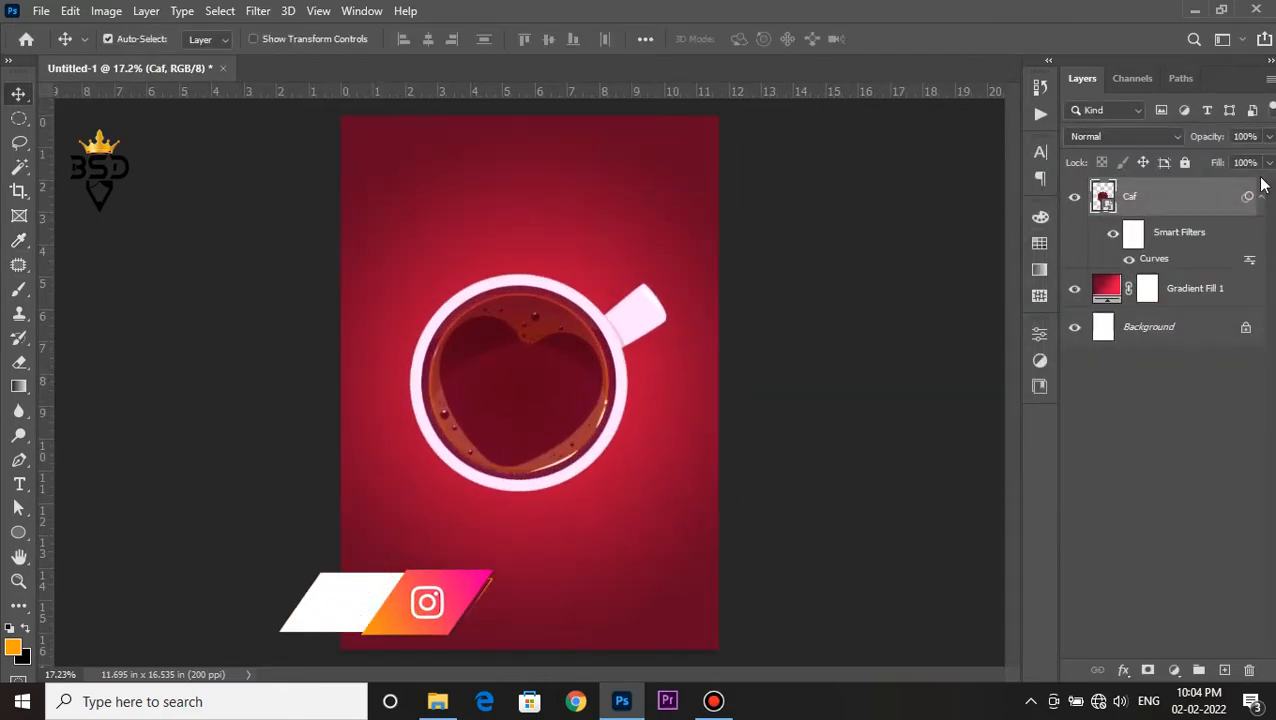
left_click(1261, 196)
Draw a circle about 5.82 in wide over the lower part of the cup with the Ellipse tool.
scroll(690, 340, "down", 1)
scroll(593, 363, "up", 2)
key("space")
left_click_drag(554, 383, 611, 350)
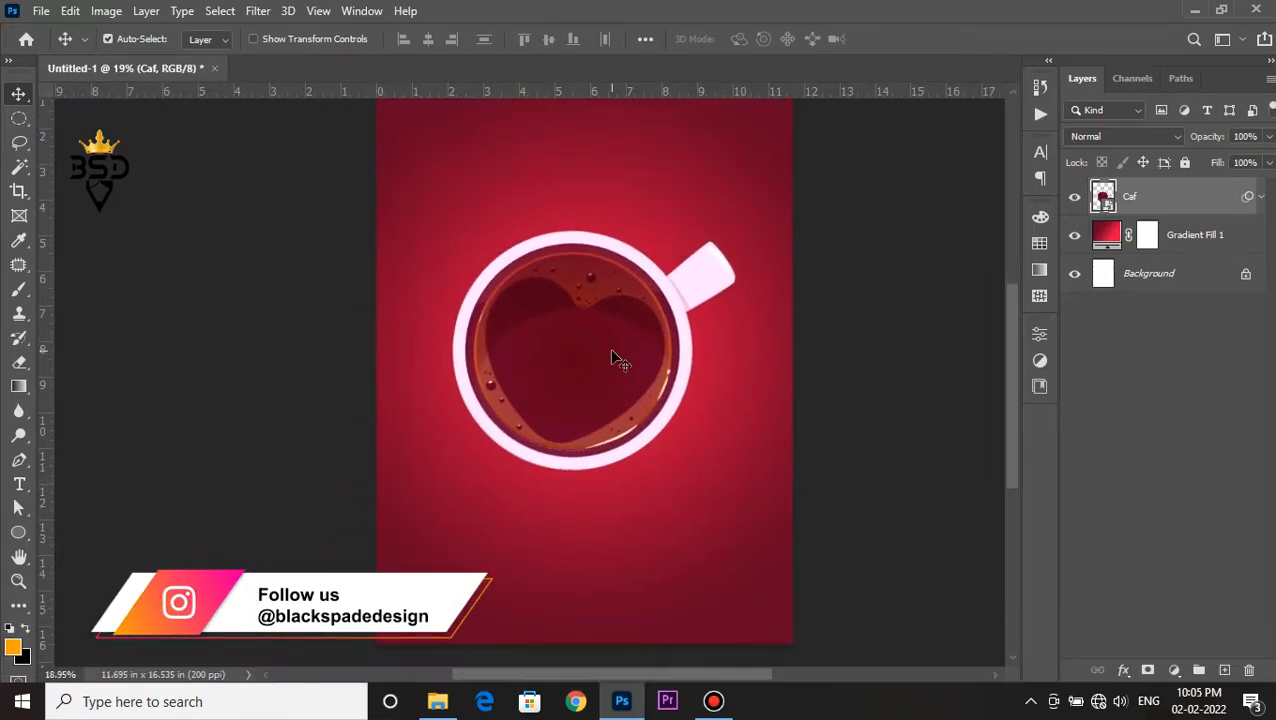
left_click(18, 533)
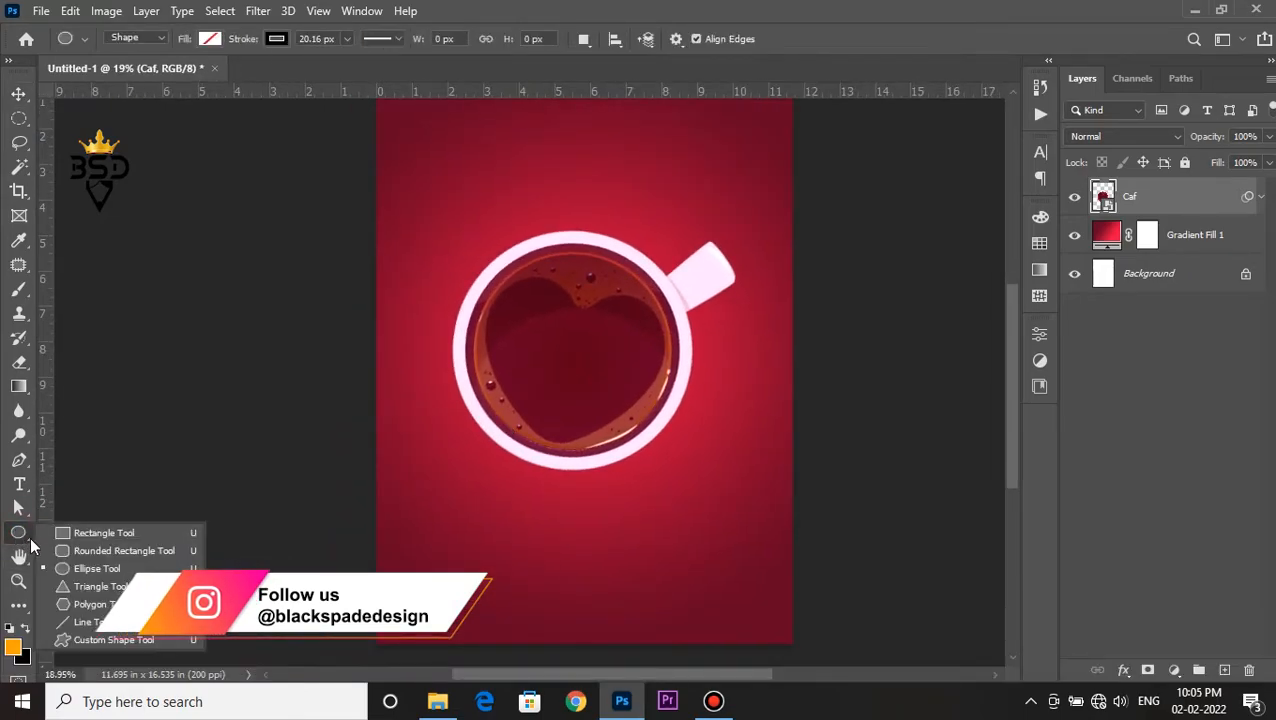
left_click(80, 567)
key("shift")
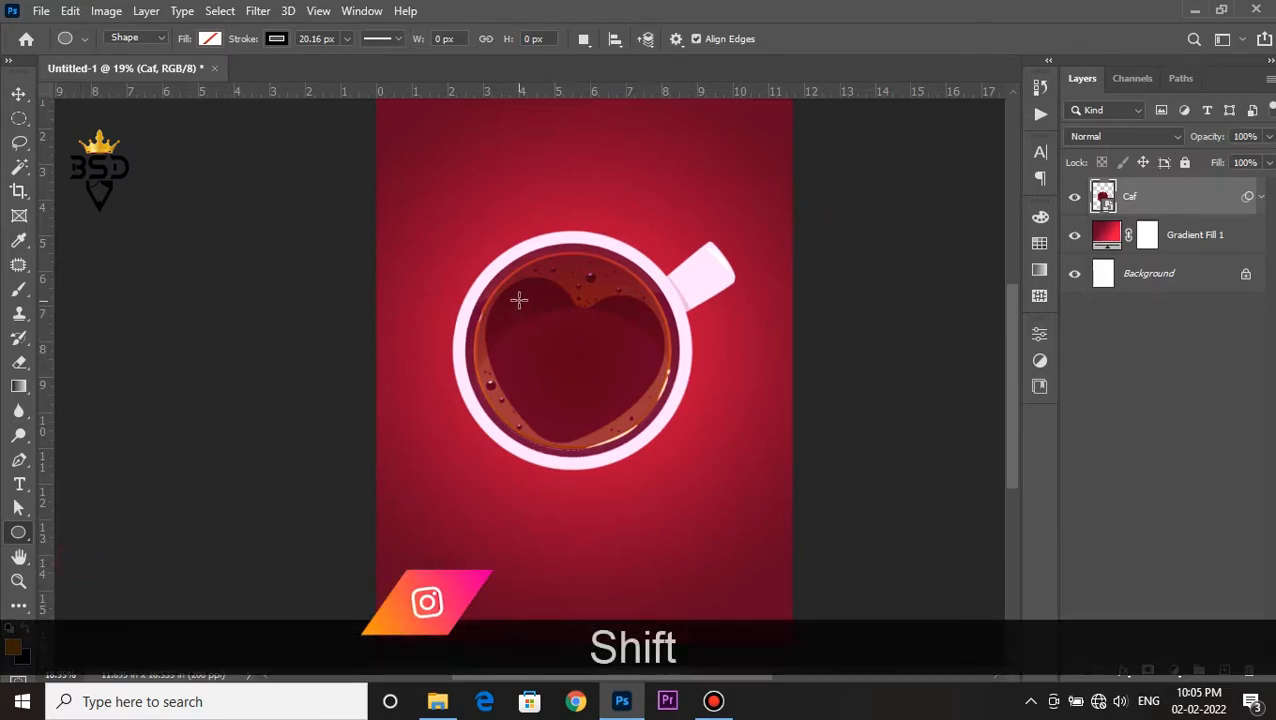
left_click_drag(646, 456, 726, 561)
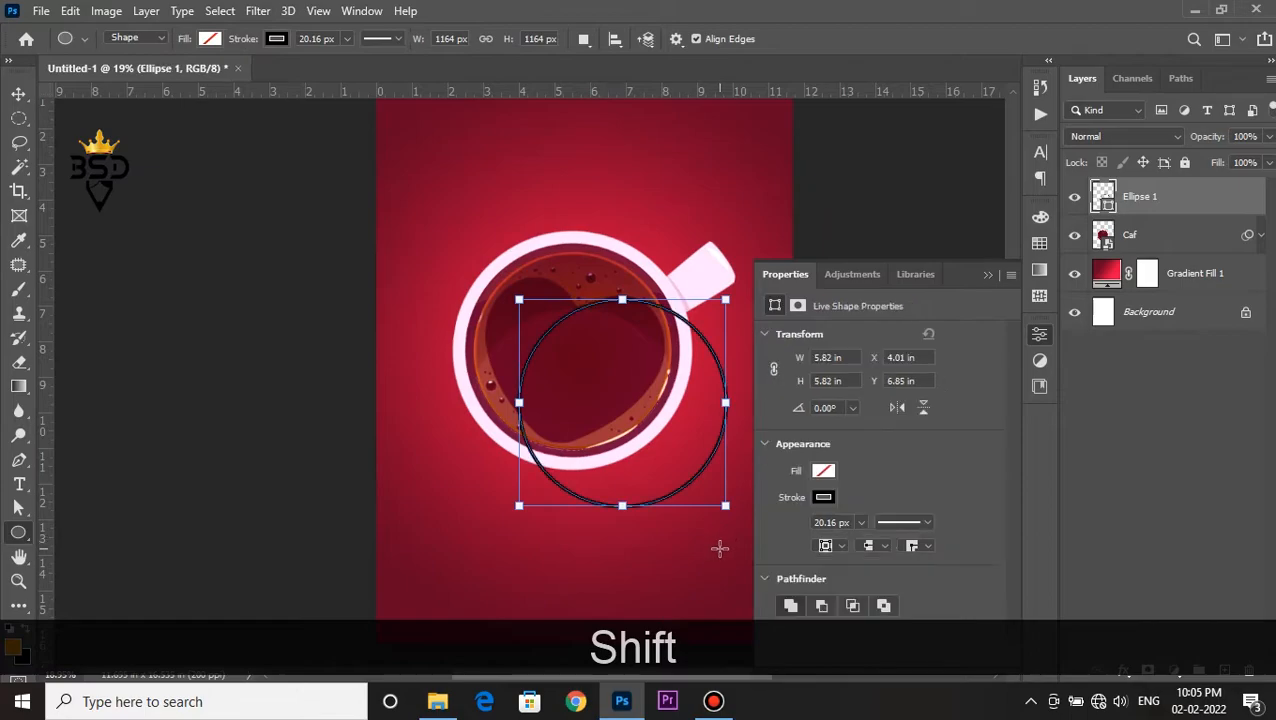
Remove the circle's stroke and fill it with the recently used dark red.
left_click(823, 497)
left_click(785, 400)
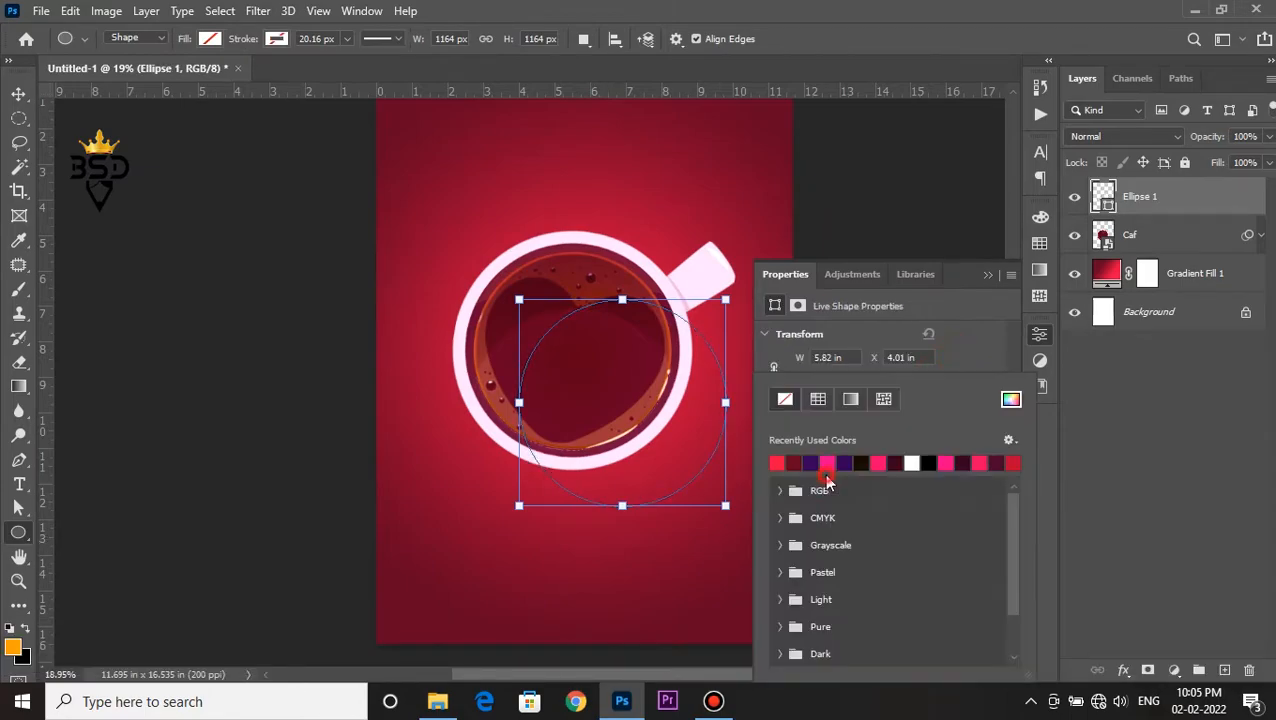
left_click(803, 462)
key("v")
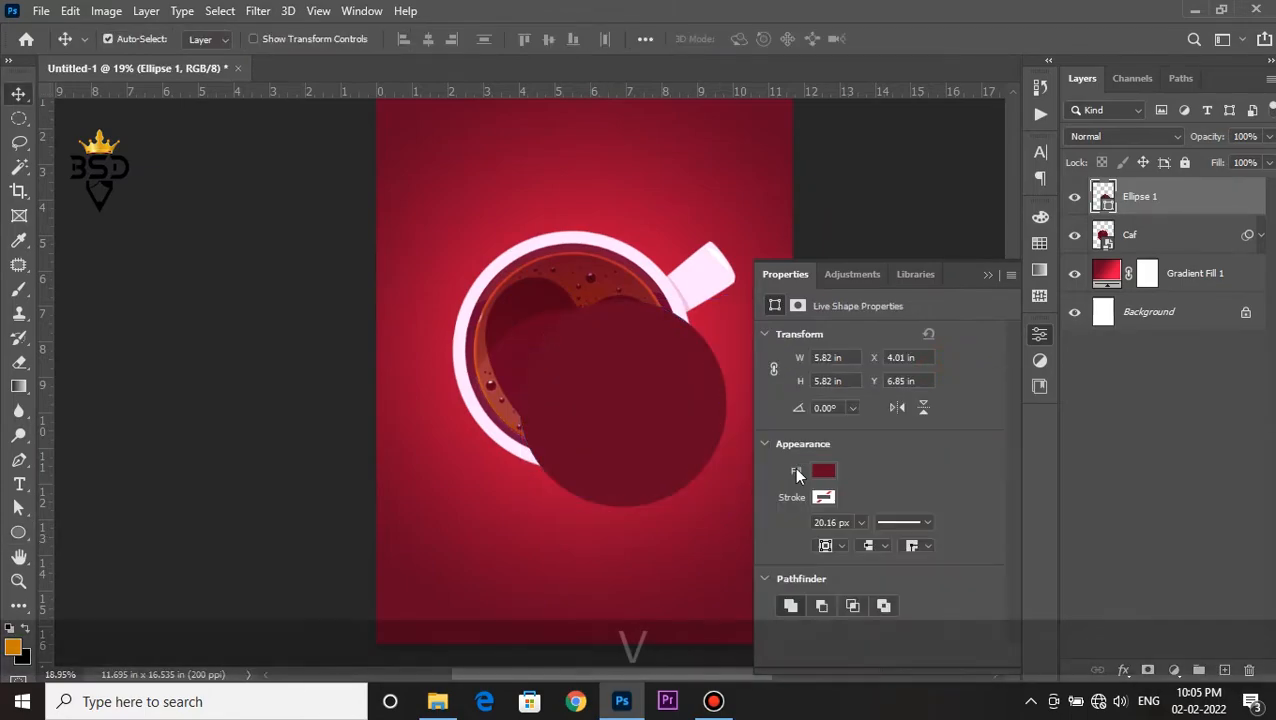
Move the Ellipse 1 layer beneath Caf and scale the circle to about 112% as a shadow below the cup.
left_click_drag(1162, 199, 1150, 238)
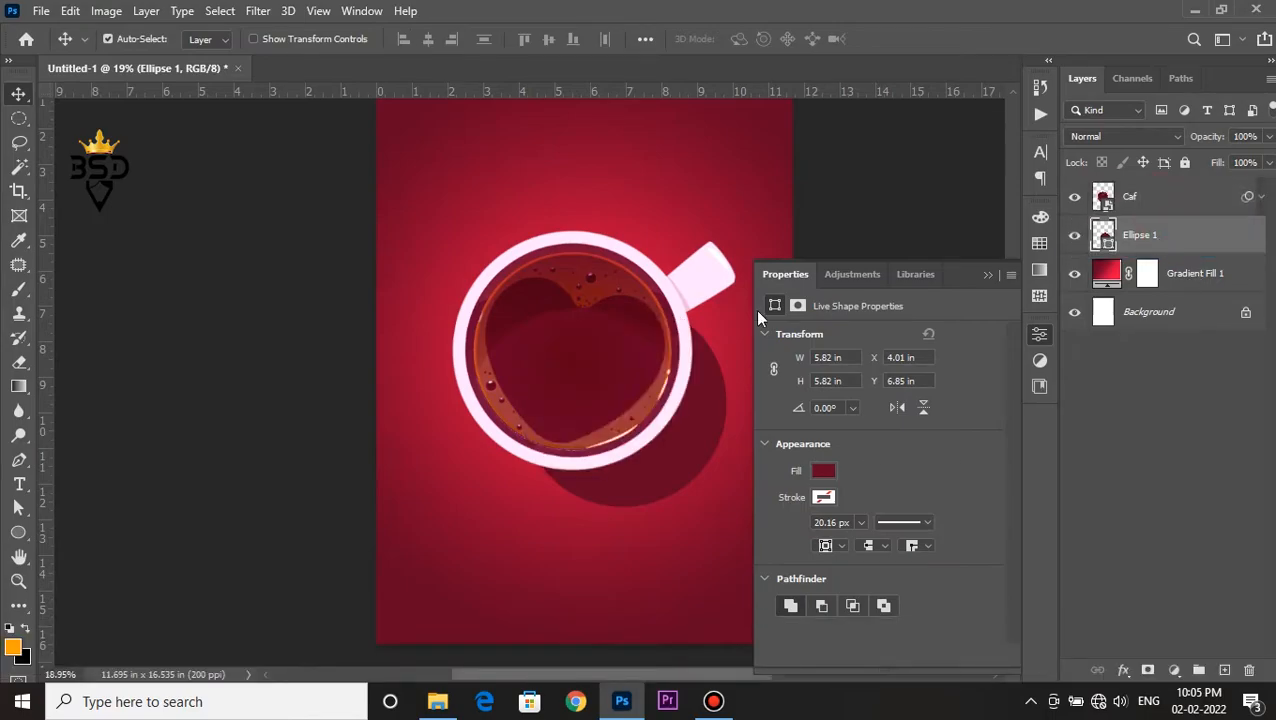
key("ctrl+t")
left_click_drag(692, 395, 654, 382)
left_click_drag(686, 288, 707, 268)
left_click_drag(640, 440, 620, 431)
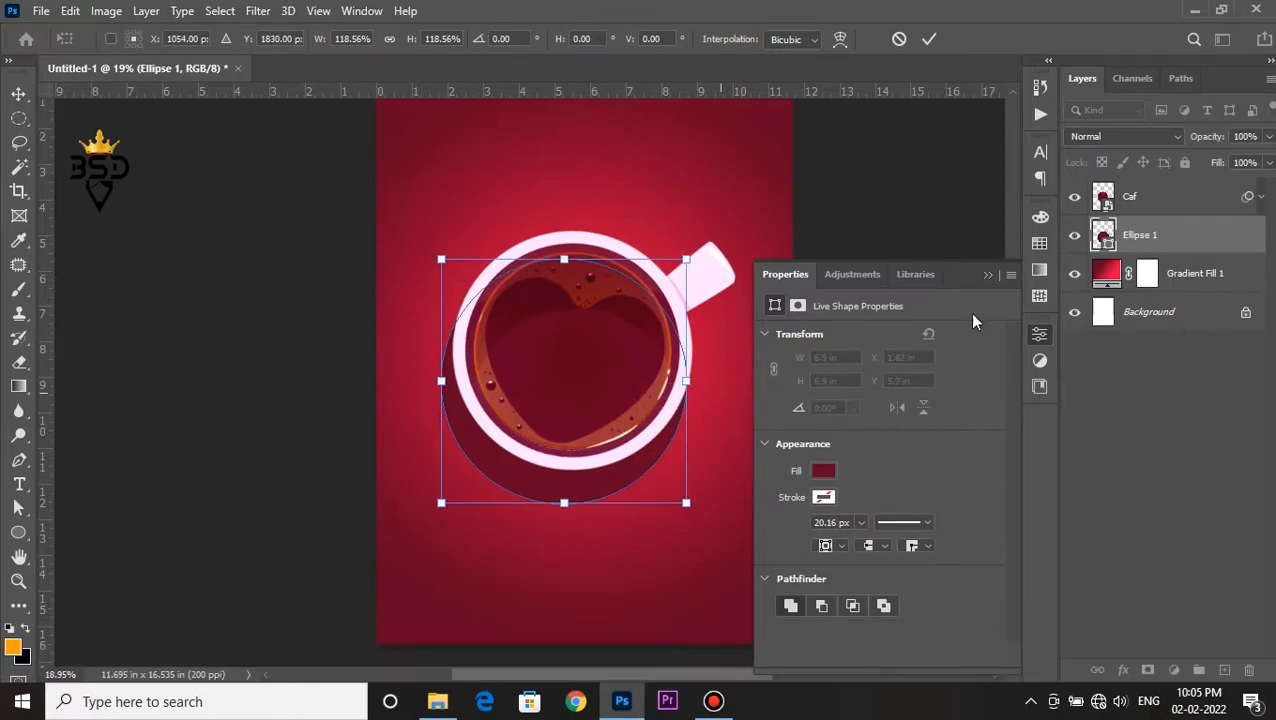
left_click(987, 276)
left_click_drag(689, 259, 678, 262)
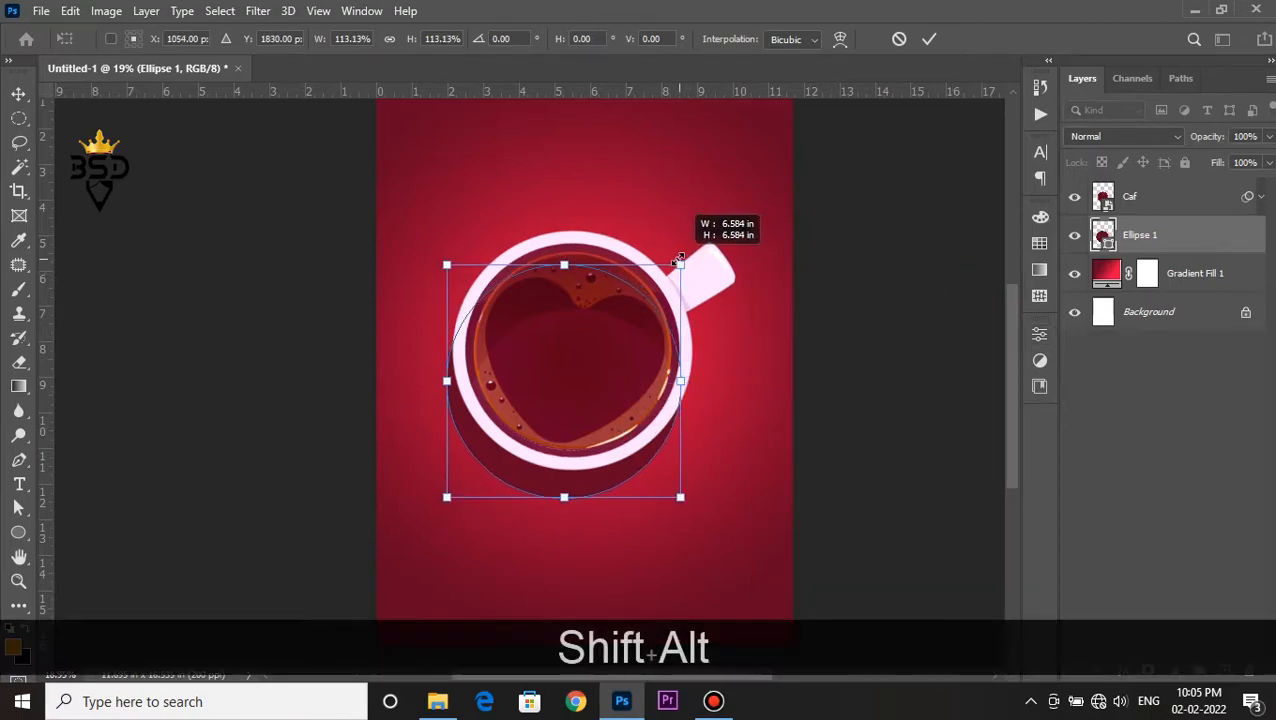
scroll(570, 421, "up", 3)
left_click_drag(570, 421, 587, 424)
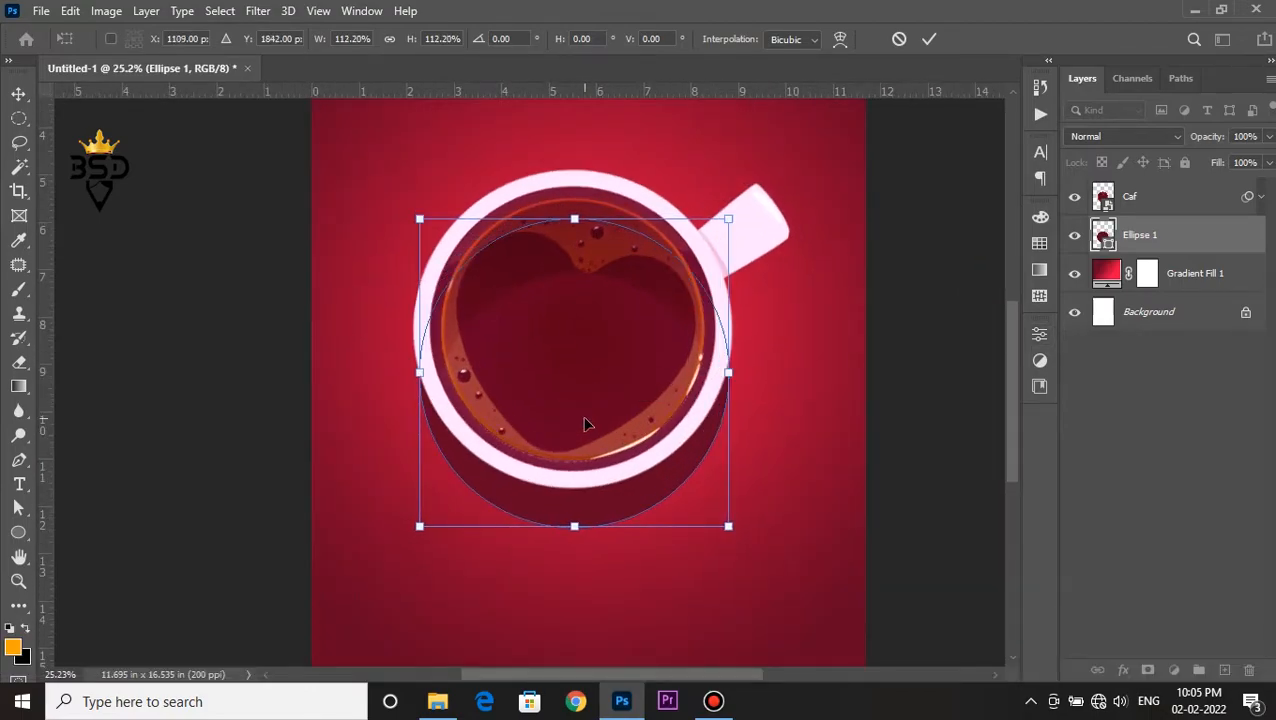
key("Return")
Nudge the shadow circle left and up to fine-tune its position under the cup.
key("Left")
key("Up")
key("Up")
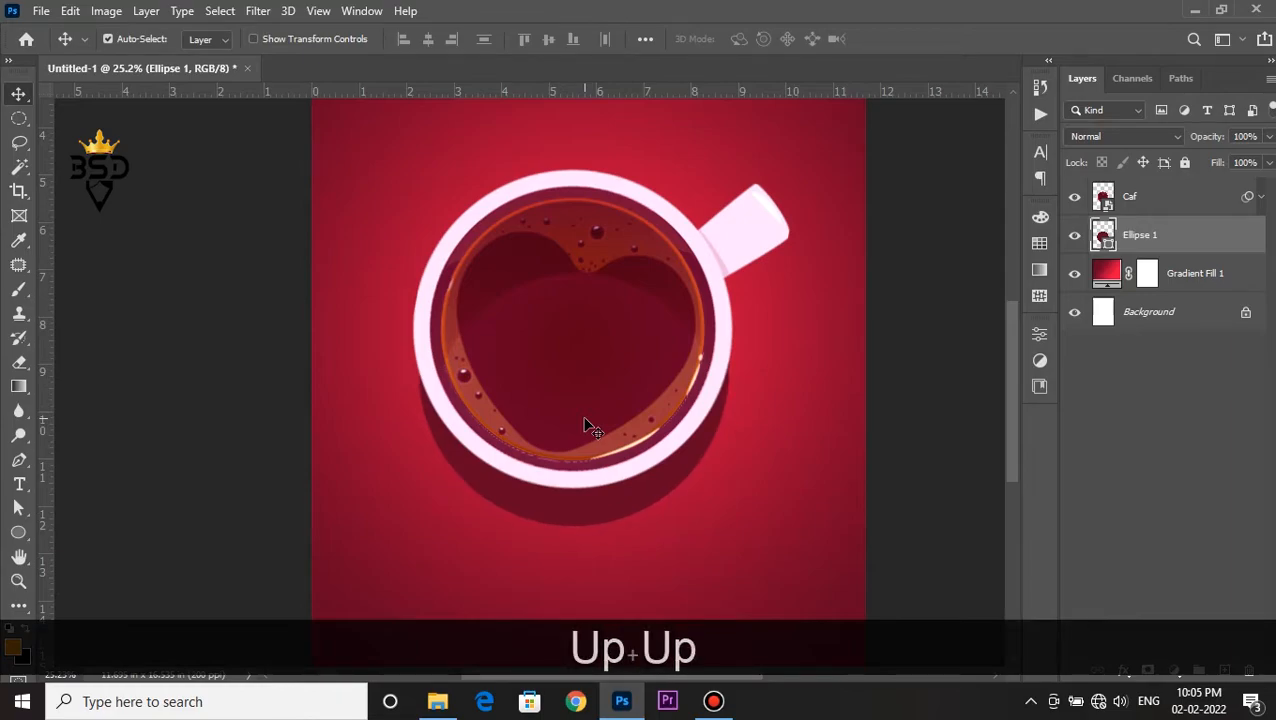
key("Up")
key("Down")
scroll(586, 423, "down", 8)
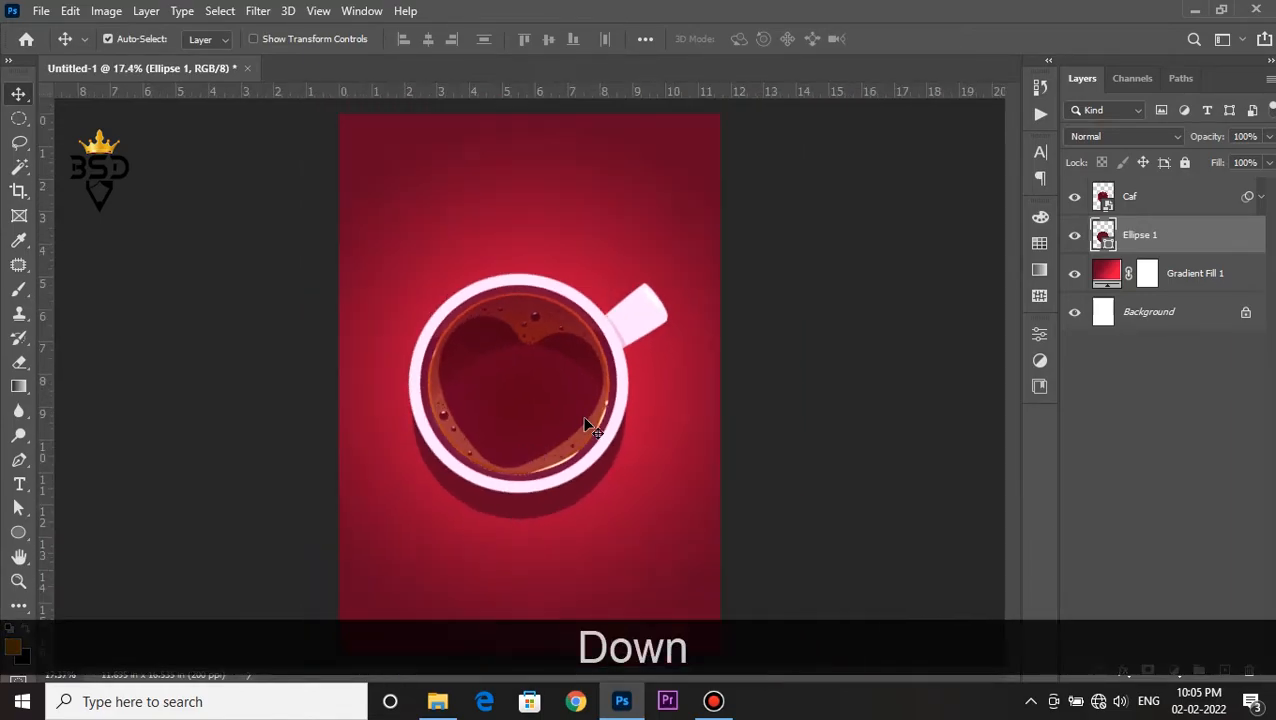
scroll(597, 445, "up", 5)
key("space")
scroll(575, 458, "up", 3)
key("space")
left_click_drag(519, 382, 550, 413)
scroll(550, 413, "down", 3)
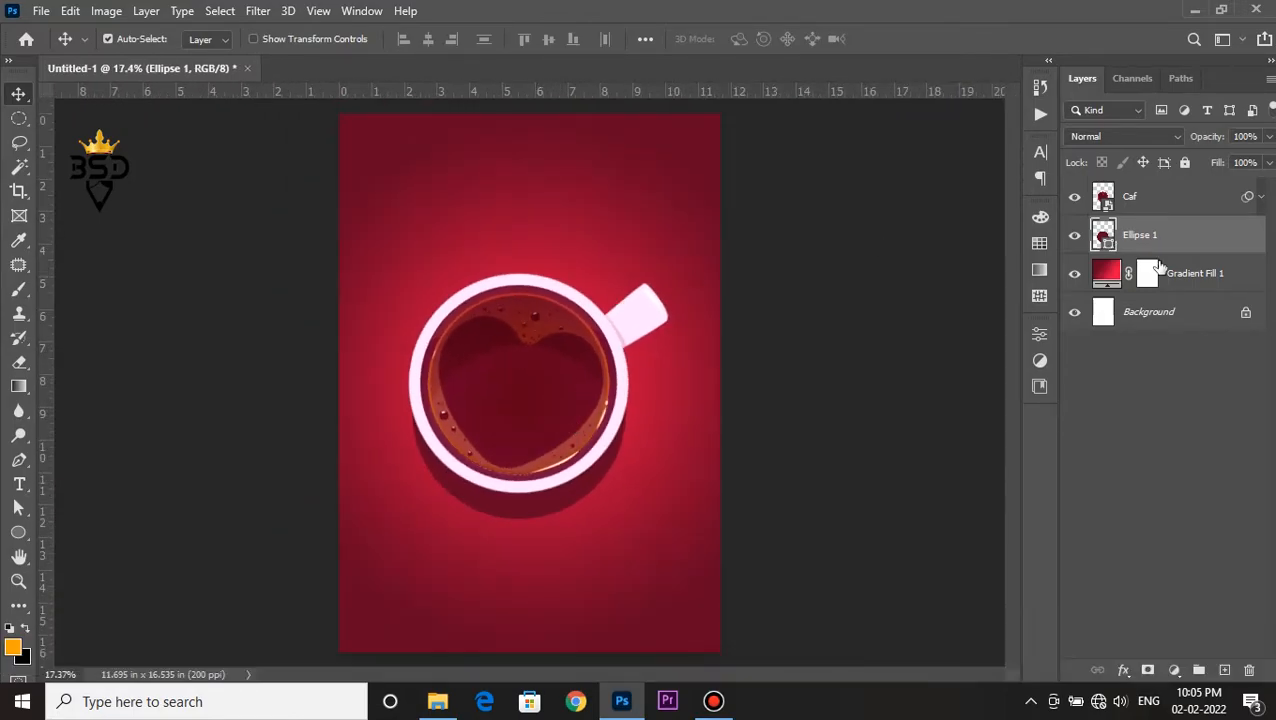
Place the mini partical image directly above Gradient Fill 1 and enlarge it across the upper part of the poster.
left_click(1197, 272)
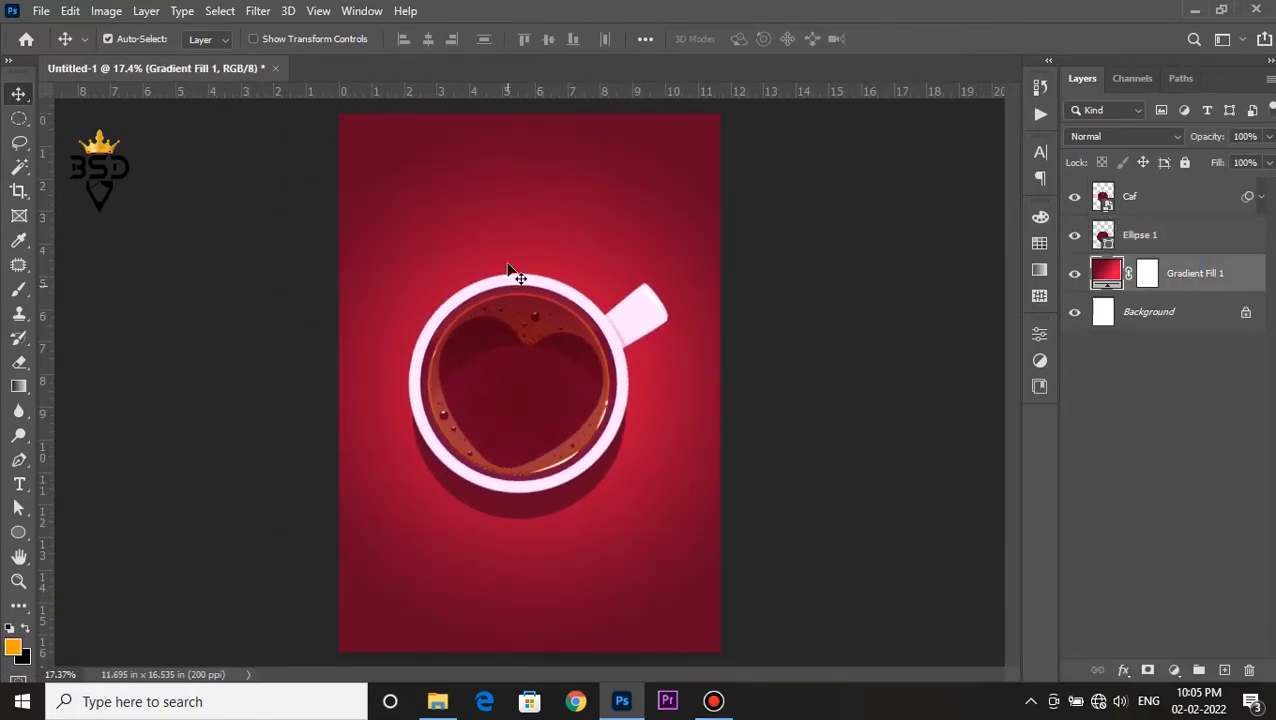
left_click(437, 703)
left_click_drag(498, 245, 560, 216)
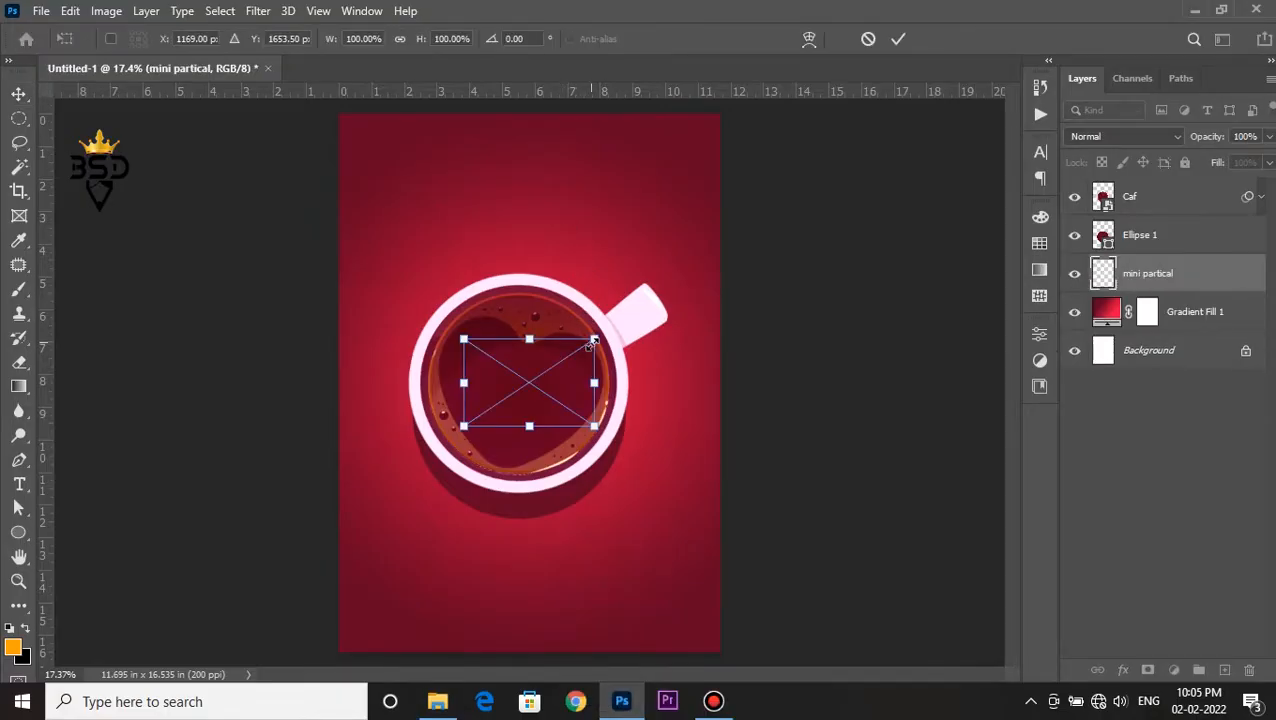
left_click_drag(594, 340, 743, 239)
left_click_drag(655, 368, 632, 255)
left_click_drag(741, 382, 895, 485)
left_click_drag(665, 225, 658, 266)
key("Return")
Set the mini partical layer's blend mode to Overlay.
scroll(598, 186, "up", 3)
left_click_drag(598, 186, 676, 278)
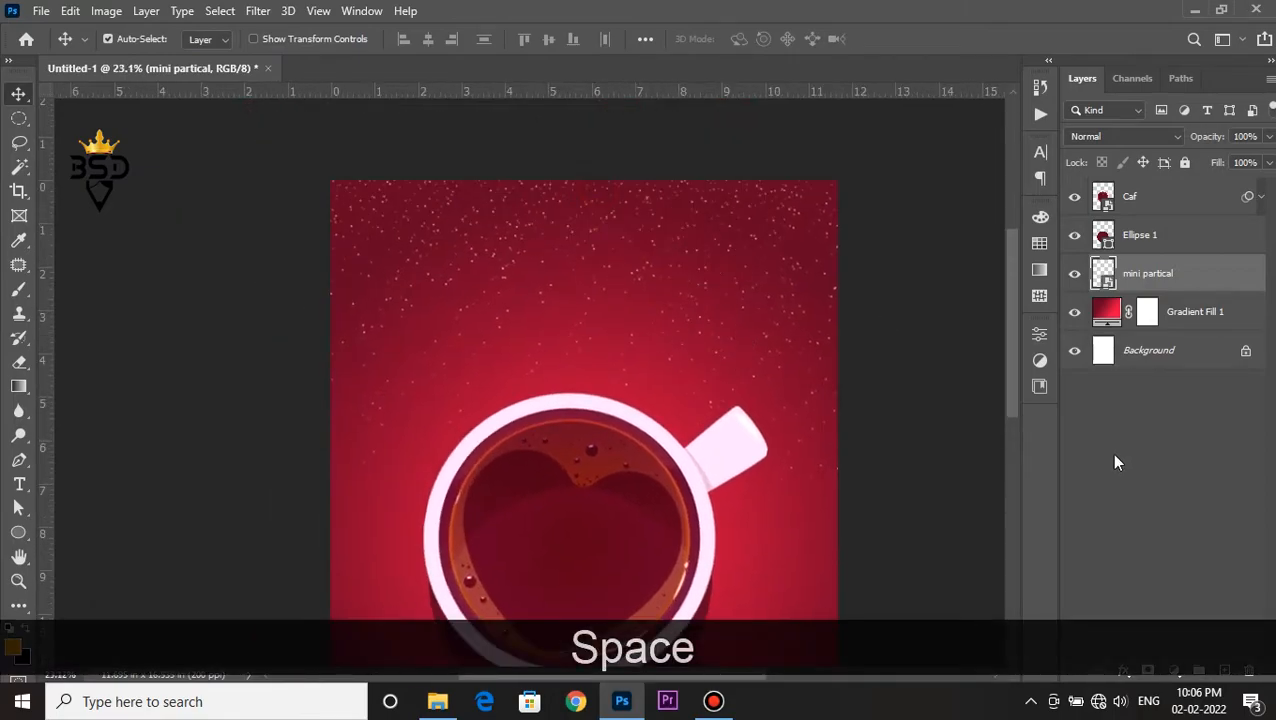
left_click(1122, 138)
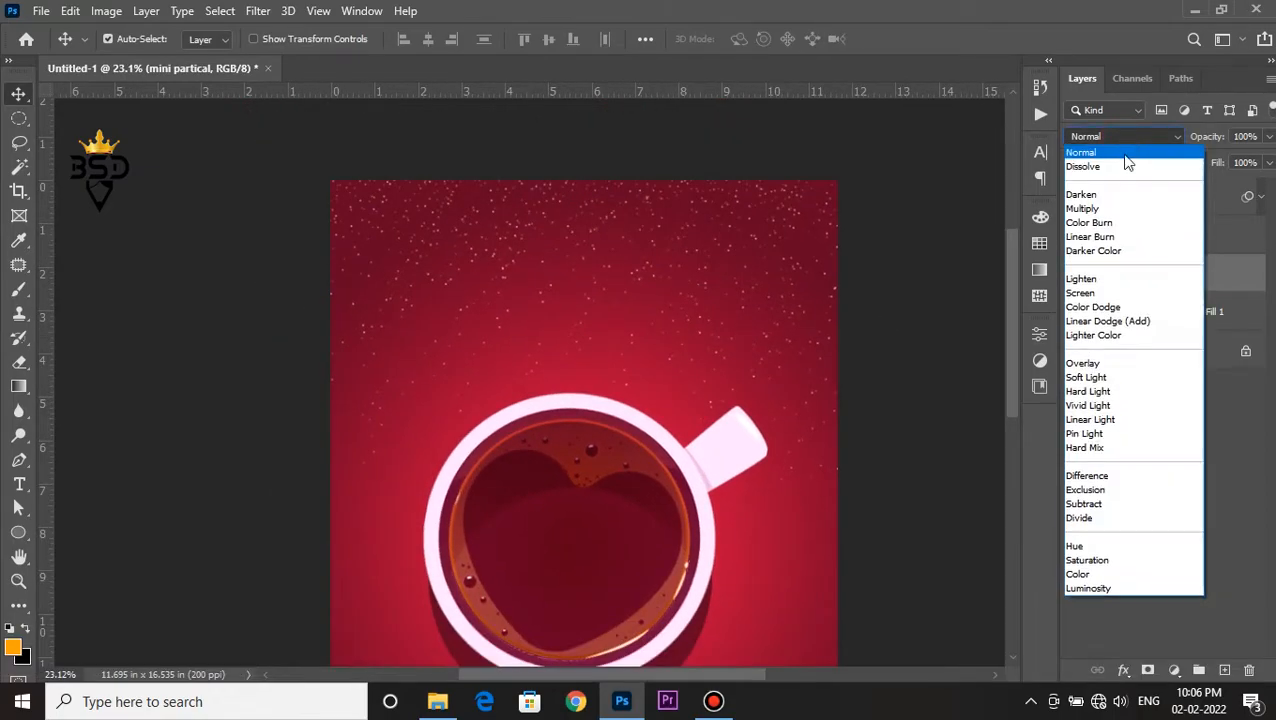
left_click(1103, 365)
left_click(723, 262)
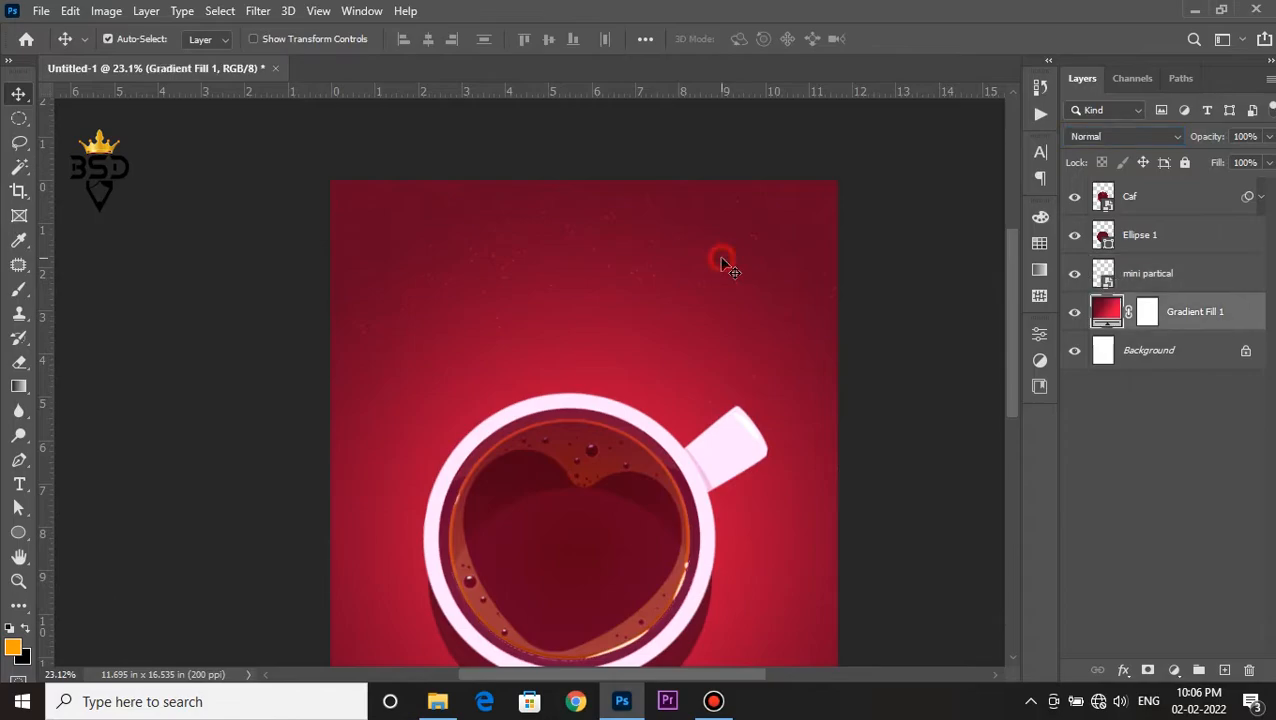
Duplicate the mini partical layer and set the copy's opacity to 50%.
scroll(723, 264, "down", 4)
scroll(723, 264, "up", 5)
left_click_drag(629, 213, 669, 264)
left_click(1150, 277)
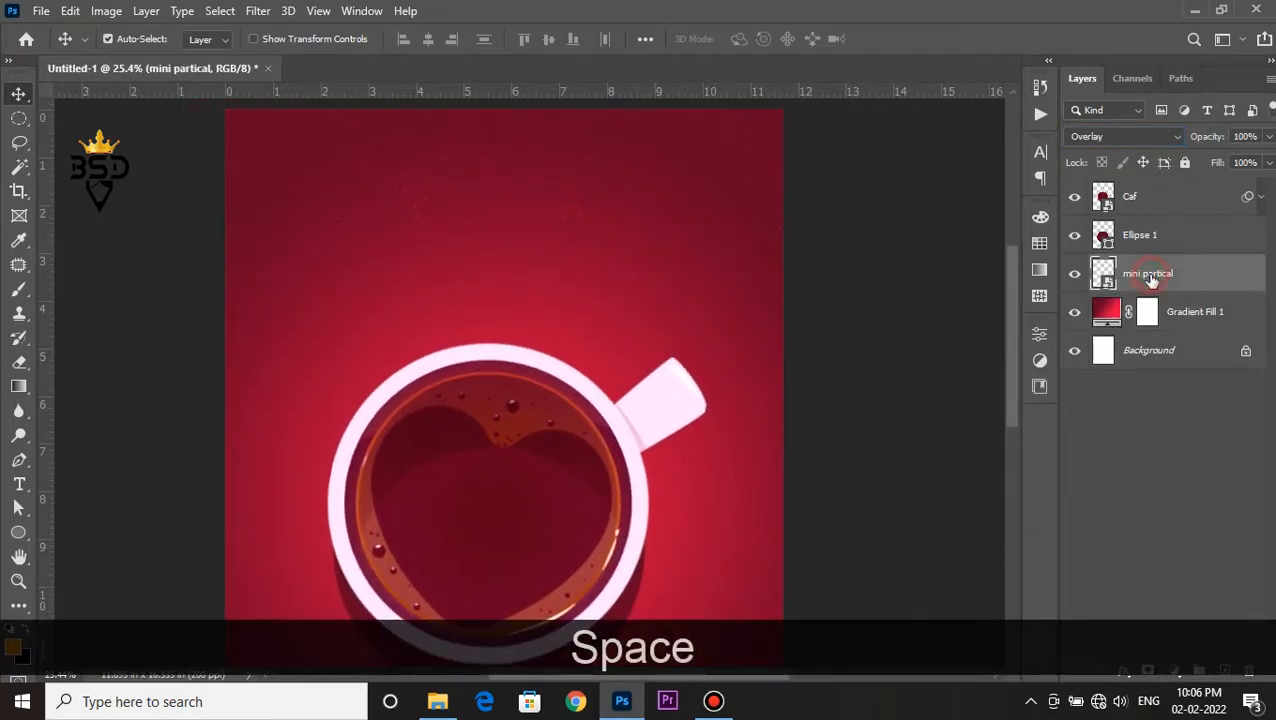
key("ctrl+j")
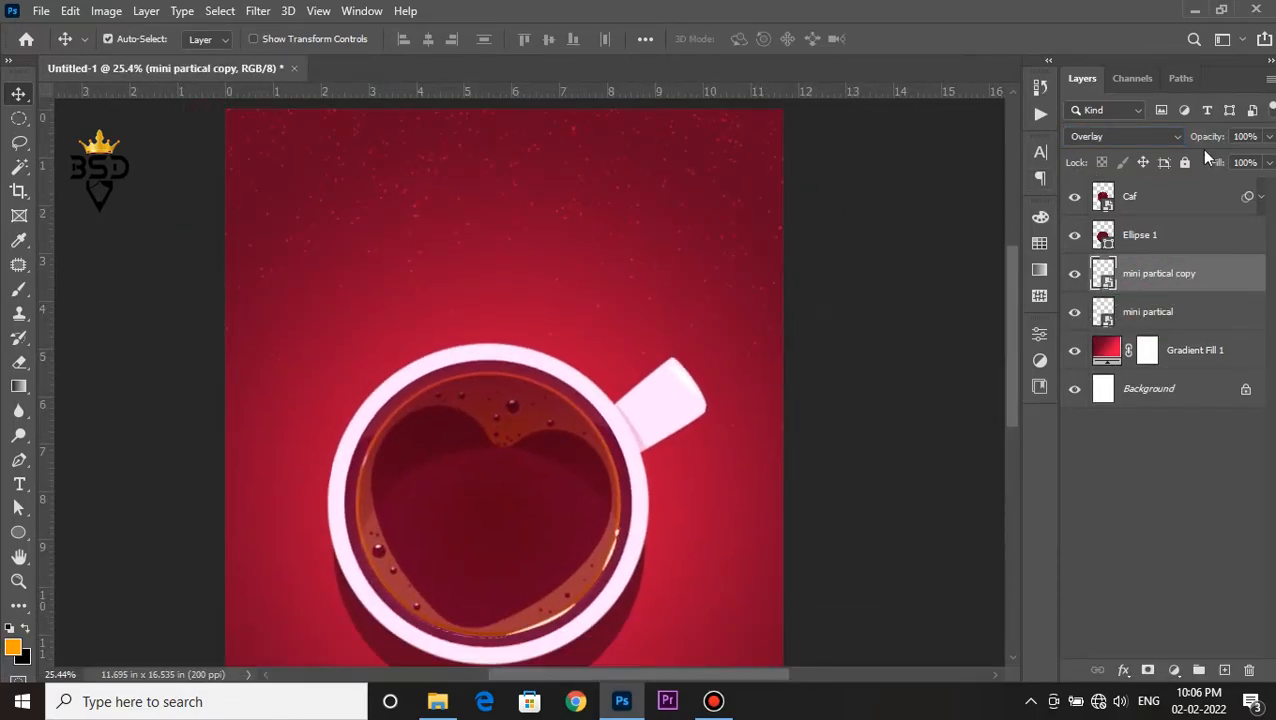
type("50")
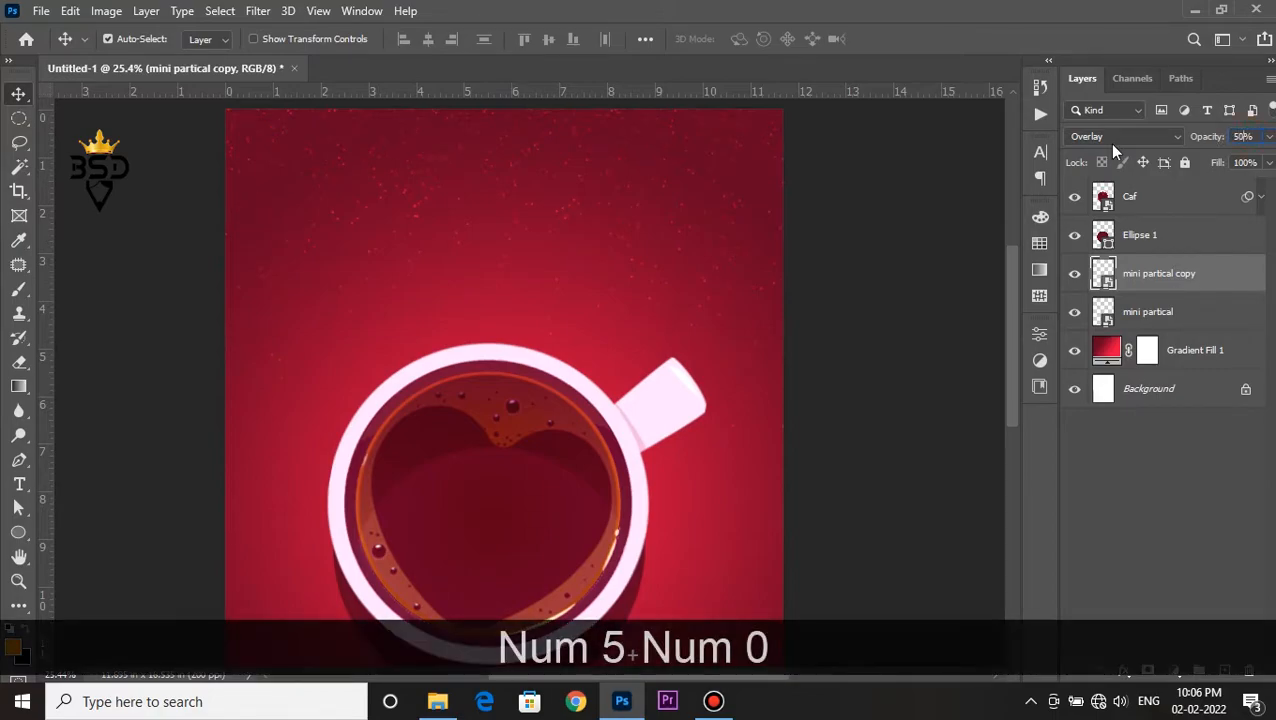
key("Return")
scroll(729, 259, "down", 2)
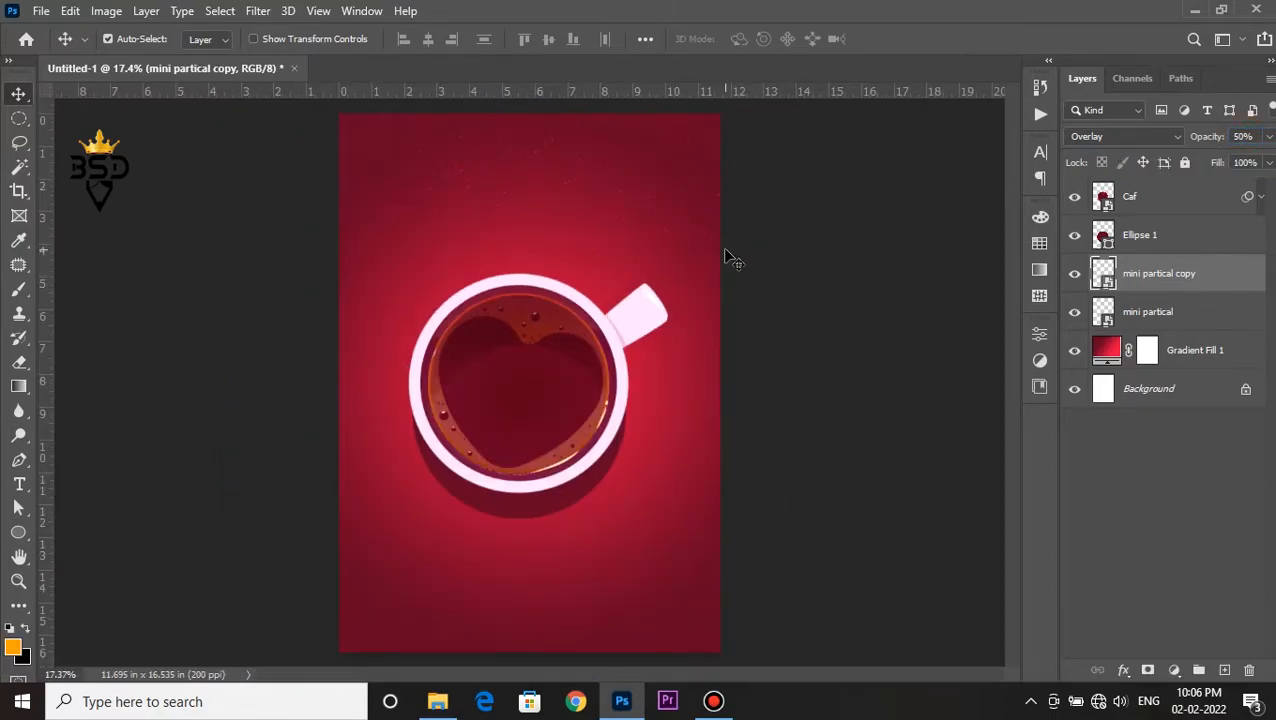
Place the heart image above the particle layers and position the hearts at the cup's upper-left edge.
left_click(437, 701)
left_click(327, 217)
left_click_drag(305, 230, 540, 280)
left_click_drag(675, 356, 546, 362)
key("Return")
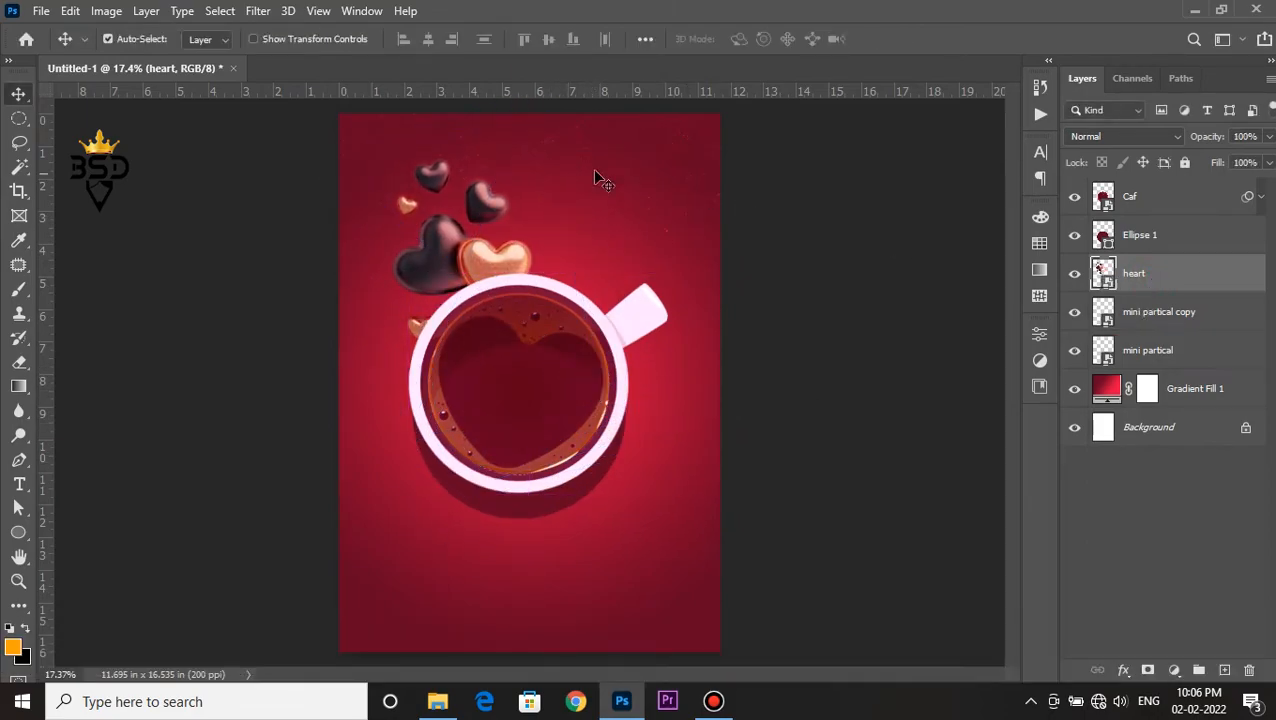
Apply a Curves adjustment to the heart layer with the black point input at 13 and the white point input at 248.
scroll(481, 217, "up", 5)
key("space")
left_click_drag(479, 287, 586, 304)
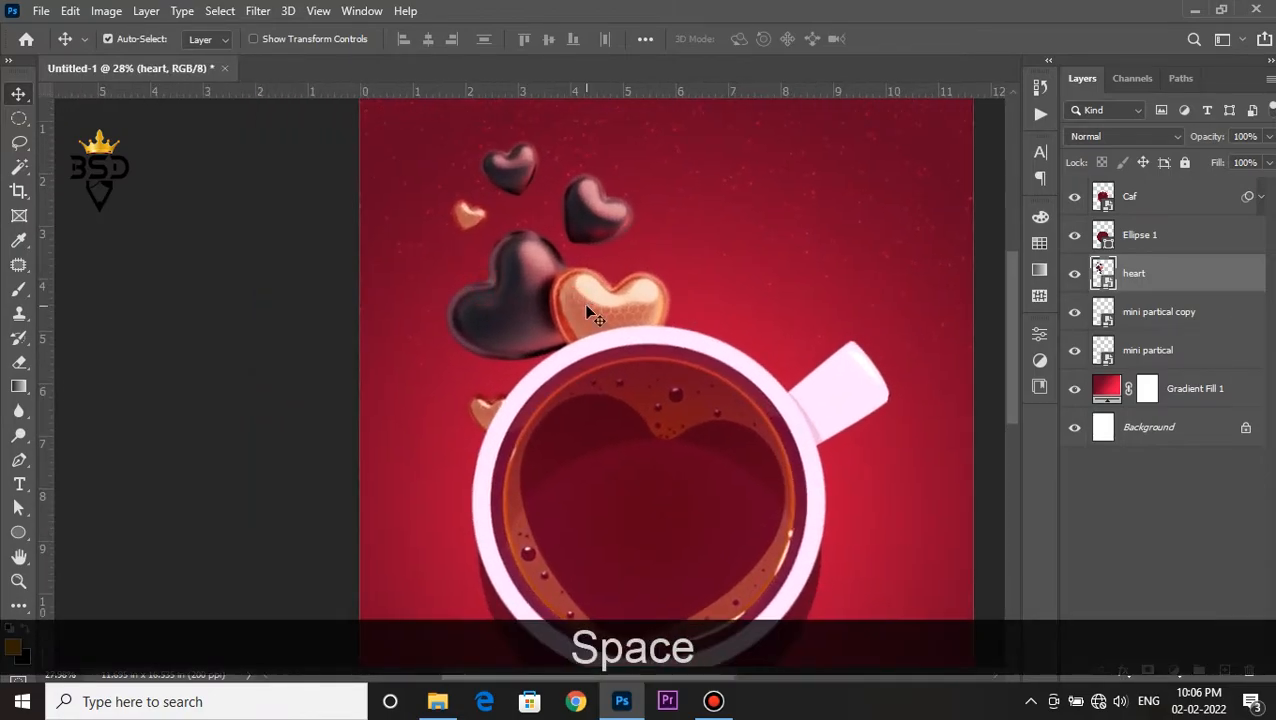
key("ctrl+m")
left_click_drag(477, 90, 924, 160)
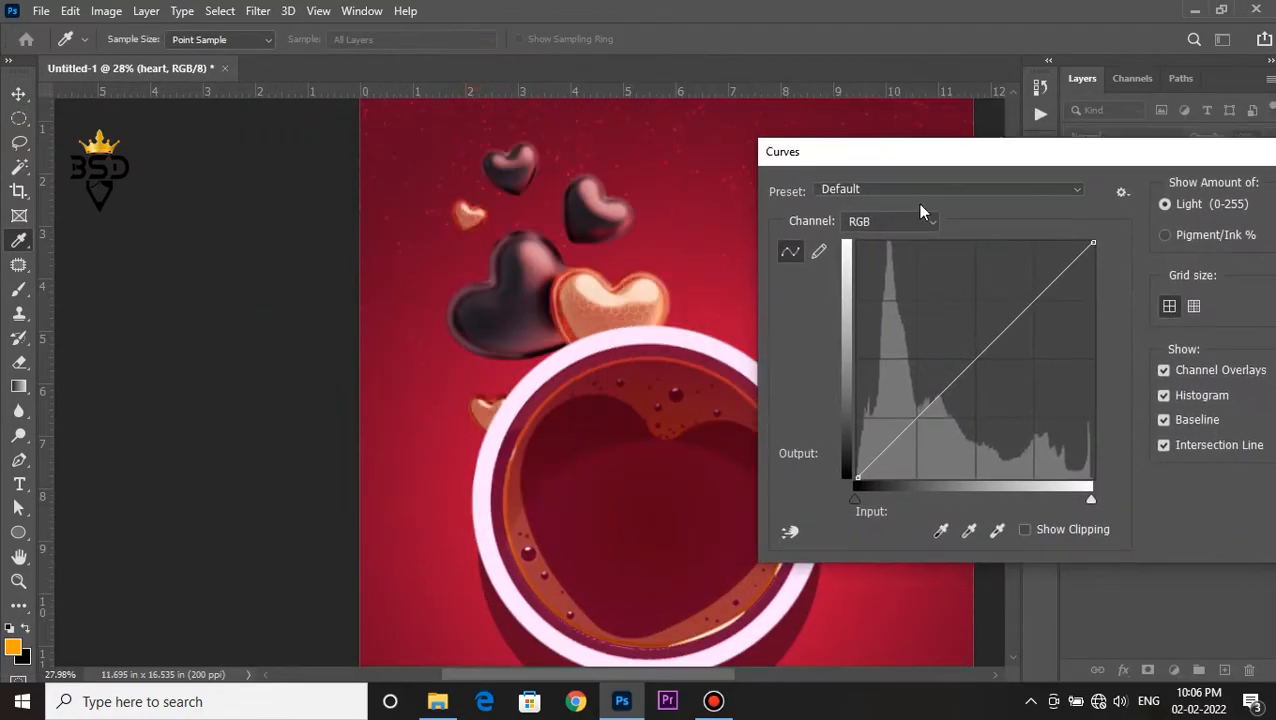
left_click_drag(860, 500, 868, 503)
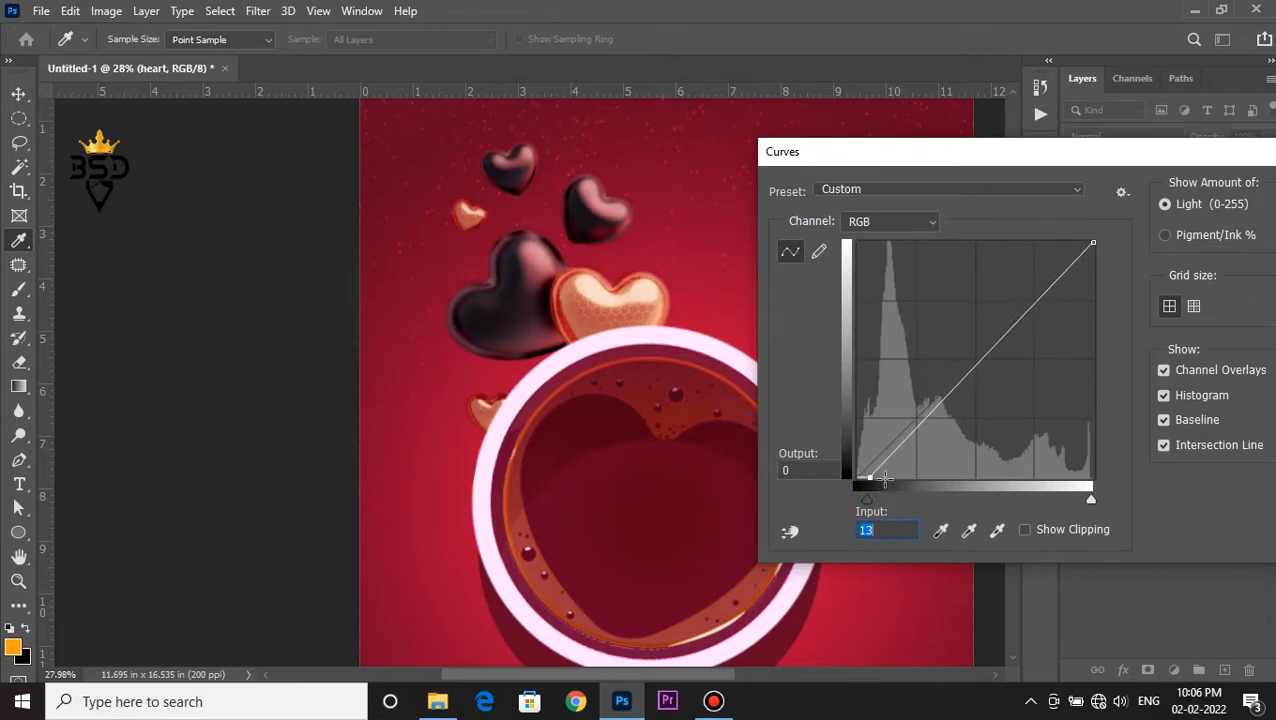
left_click_drag(1086, 495, 1084, 499)
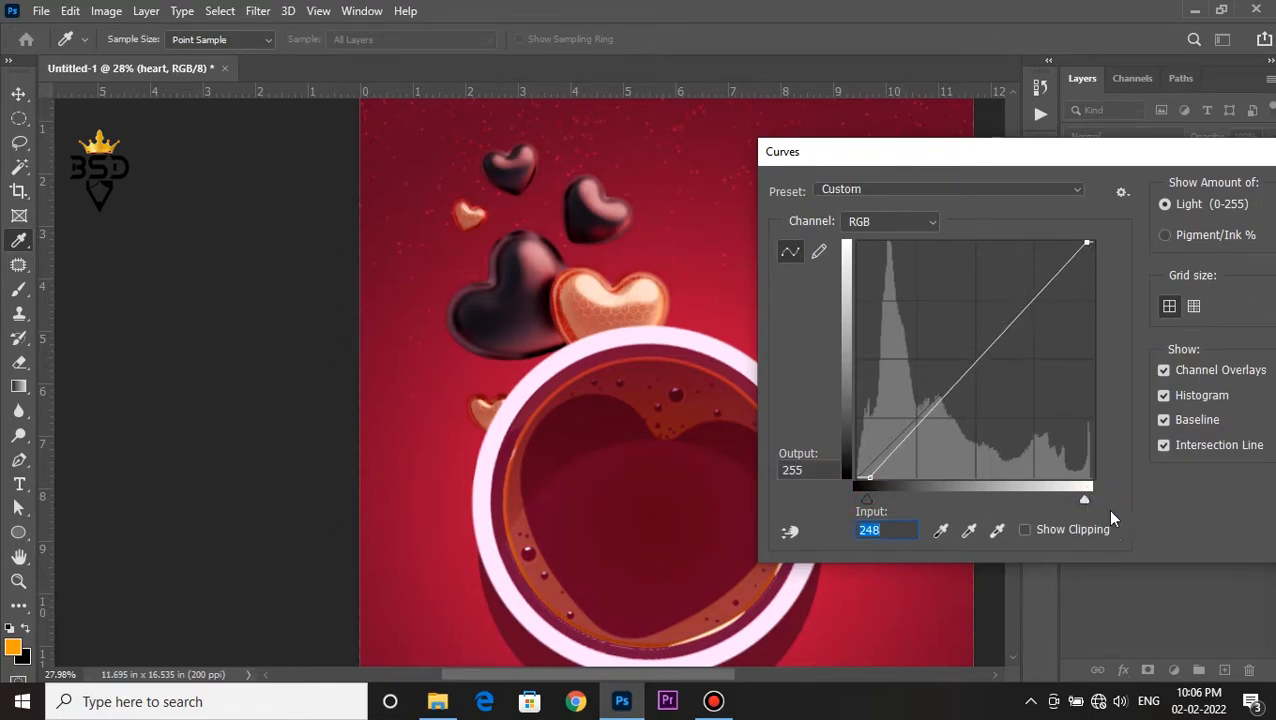
left_click_drag(1194, 157, 1052, 142)
left_click(1193, 184)
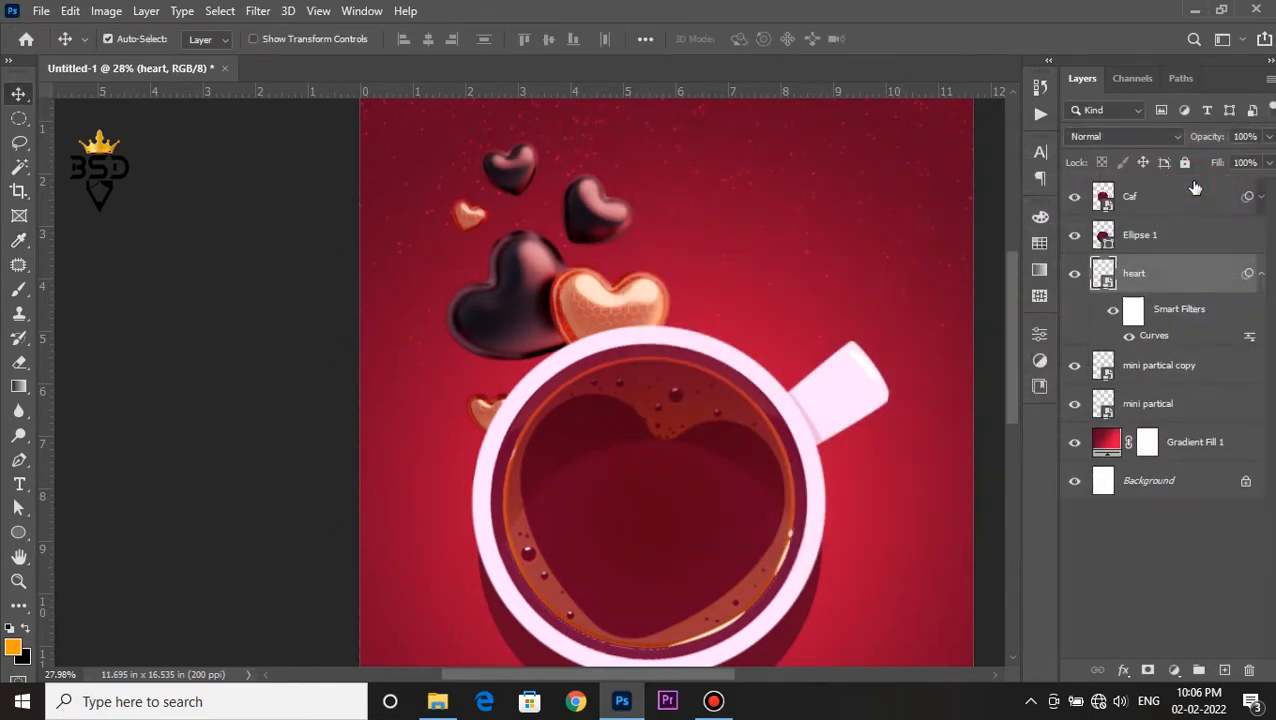
Collapse the heart layer's smart filter list and duplicate the layer.
scroll(536, 299, "down", 7)
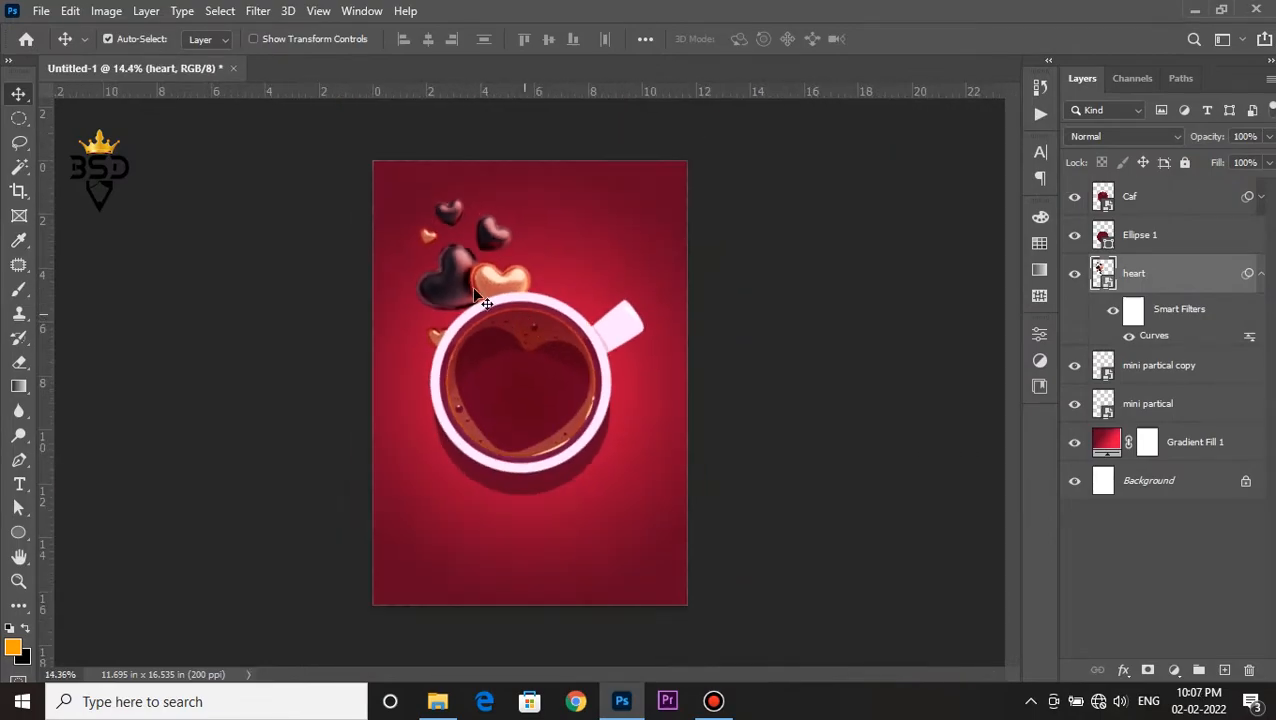
scroll(500, 322, "up", 5)
left_click_drag(463, 288, 507, 333)
scroll(505, 335, "down", 2)
scroll(464, 290, "up", 1)
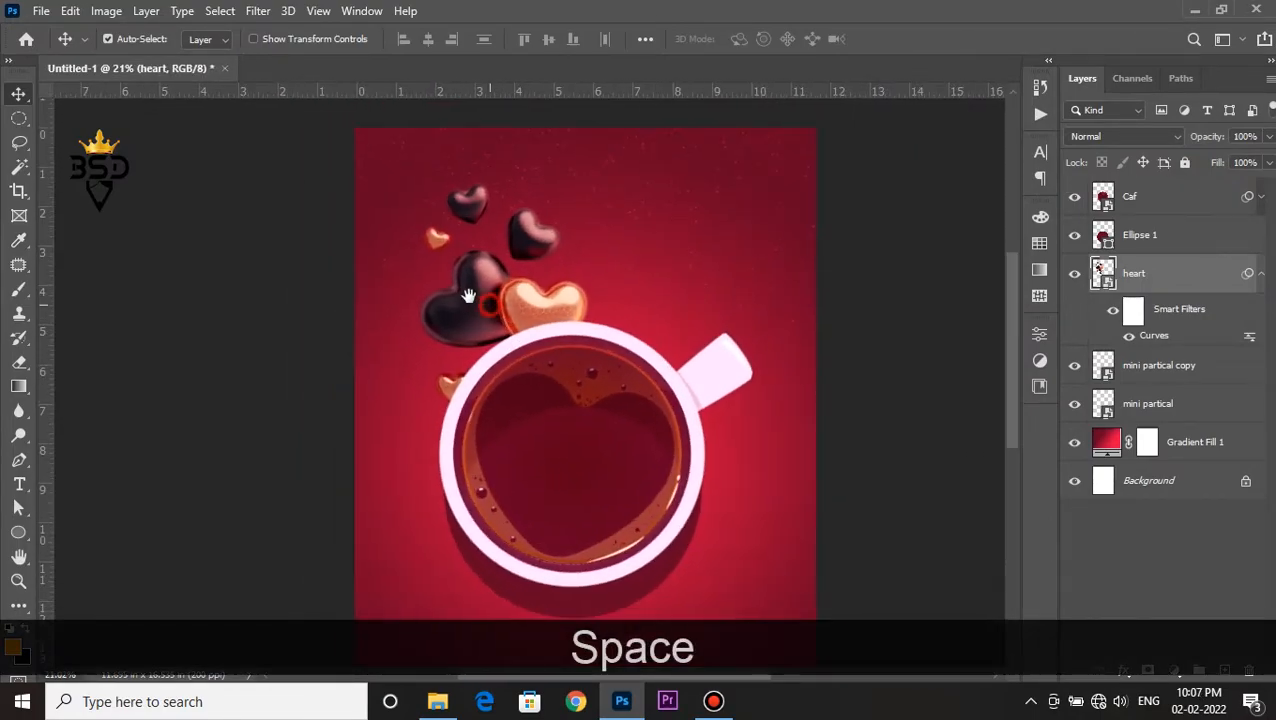
left_click(1260, 275)
key("ctrl+j")
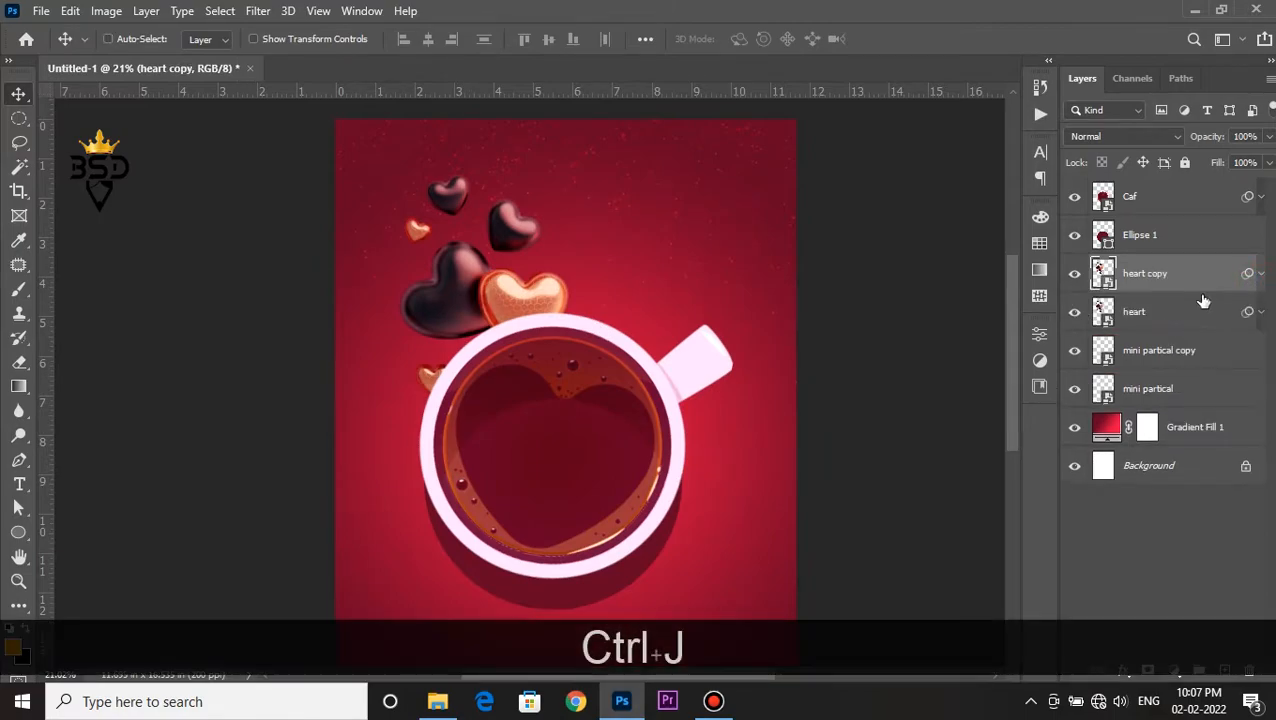
Load the original heart layer's outline as a selection, try to fill it with the background color, and deselect.
left_click(1165, 318)
left_click(1104, 314, "ctrl")
key("ctrl+BackSpace")
key("ctrl+d")
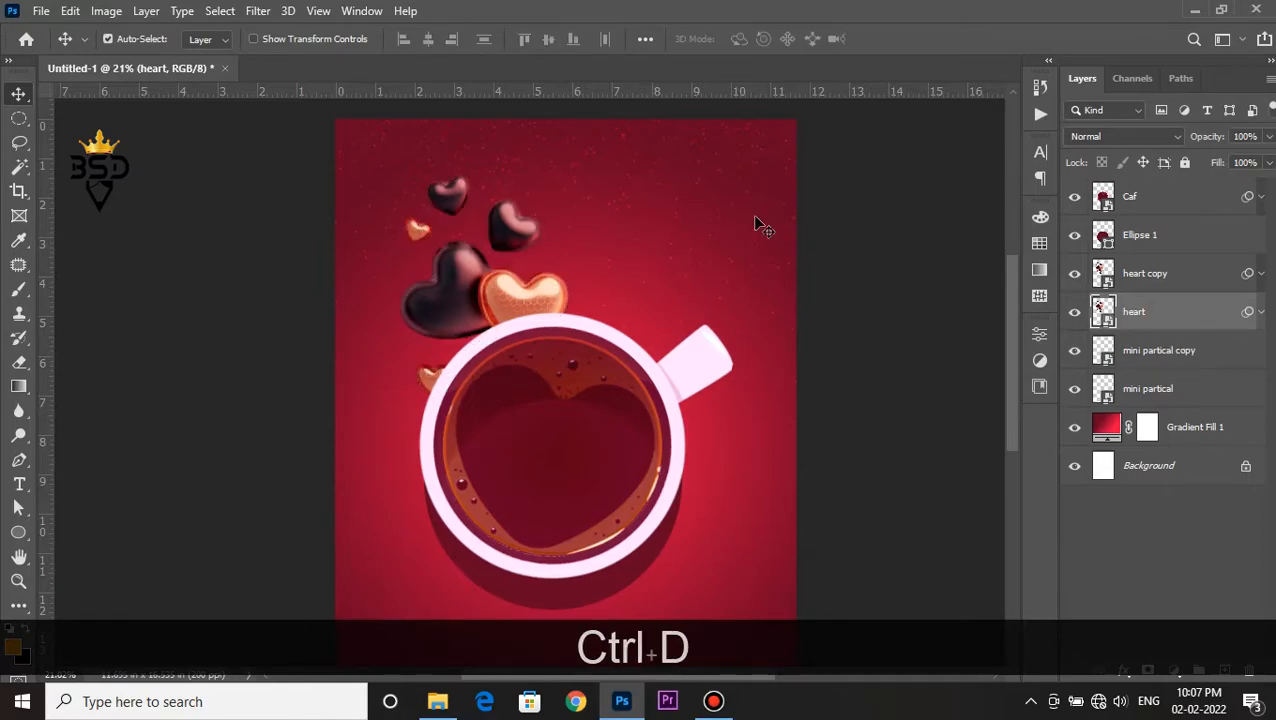
Apply a Gaussian Blur with a 24.9-pixel radius to the original heart layer beneath its copy.
scroll(462, 263, "up", 1)
scroll(462, 263, "up", 1)
left_click(258, 12)
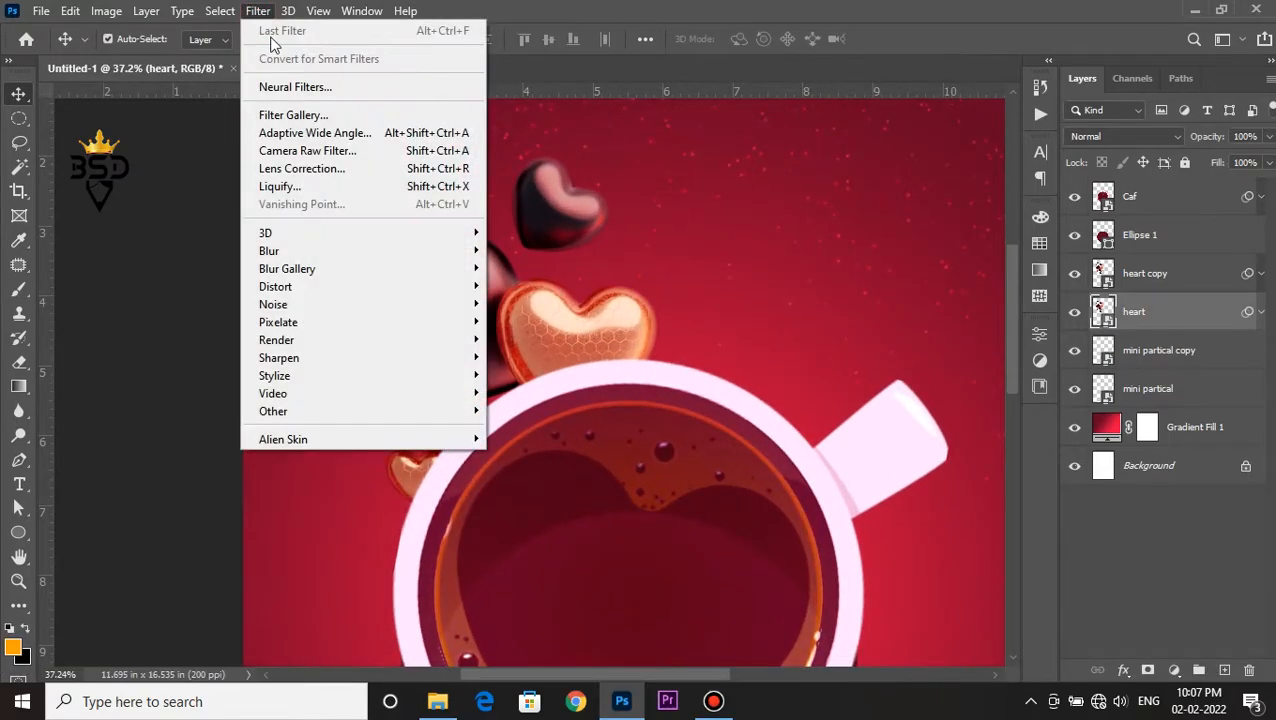
mouse_move(470, 254)
left_click(512, 322)
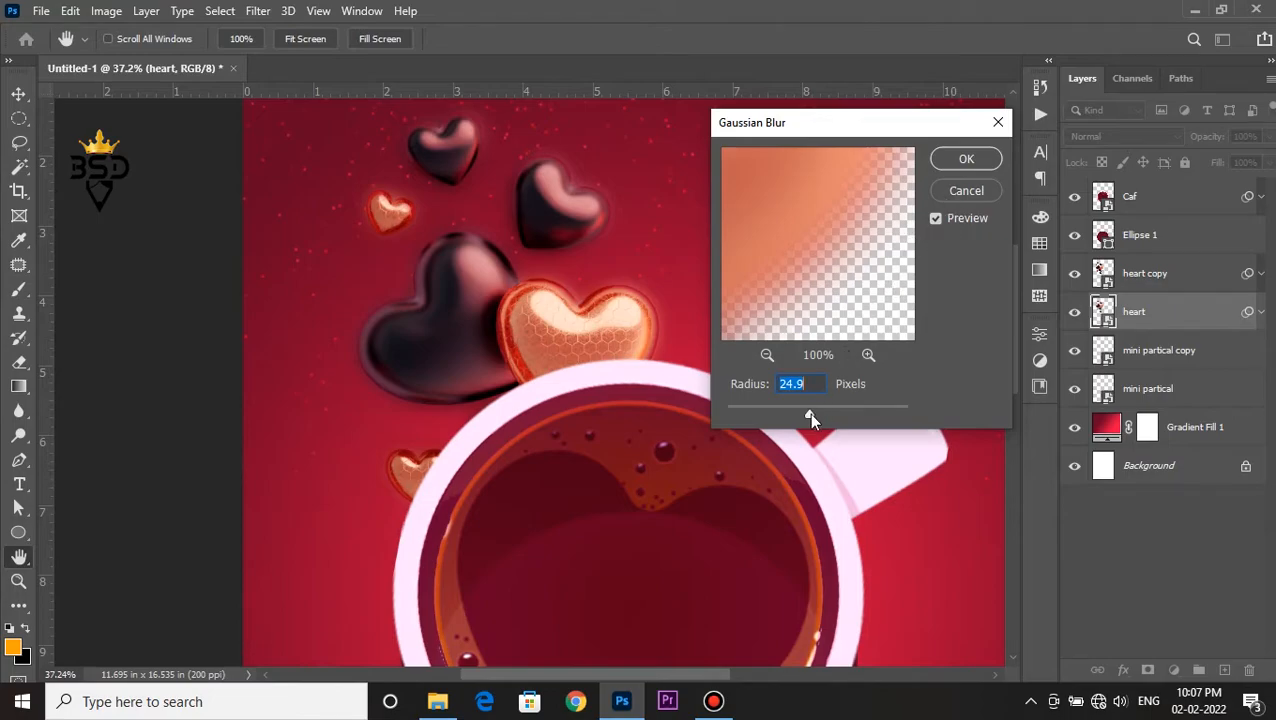
left_click(962, 166)
Add a Color Overlay in black (#000000) to the blurred heart layer.
left_click(1123, 669)
left_click(1150, 591)
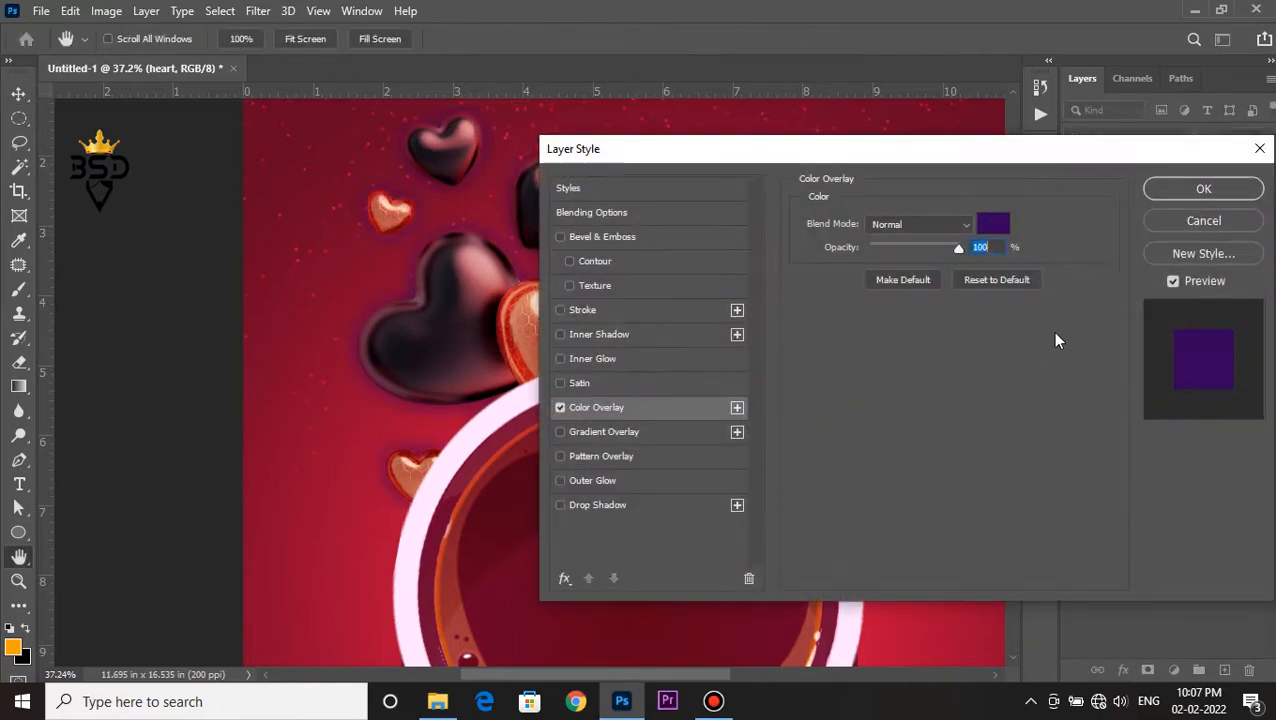
left_click(993, 224)
left_click(785, 527)
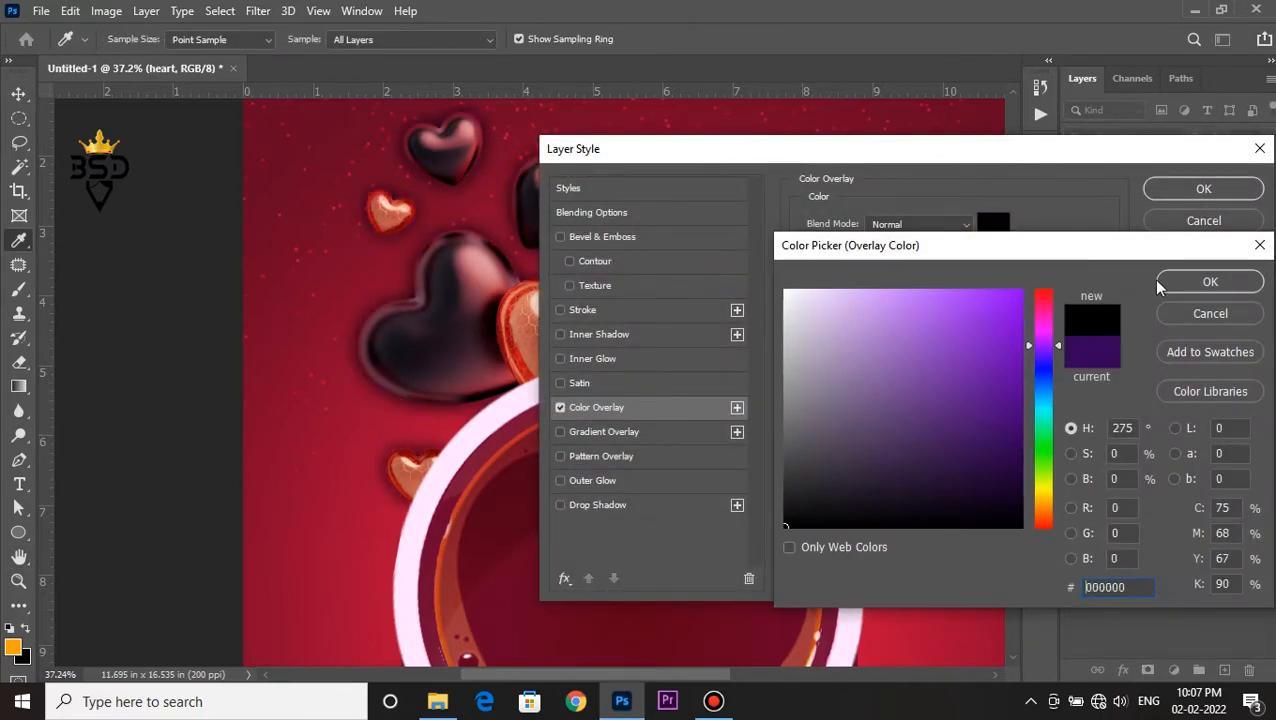
left_click(1210, 281)
left_click(1203, 188)
Lower the blurred black heart layer's opacity to 60%.
scroll(600, 210, "down", 2)
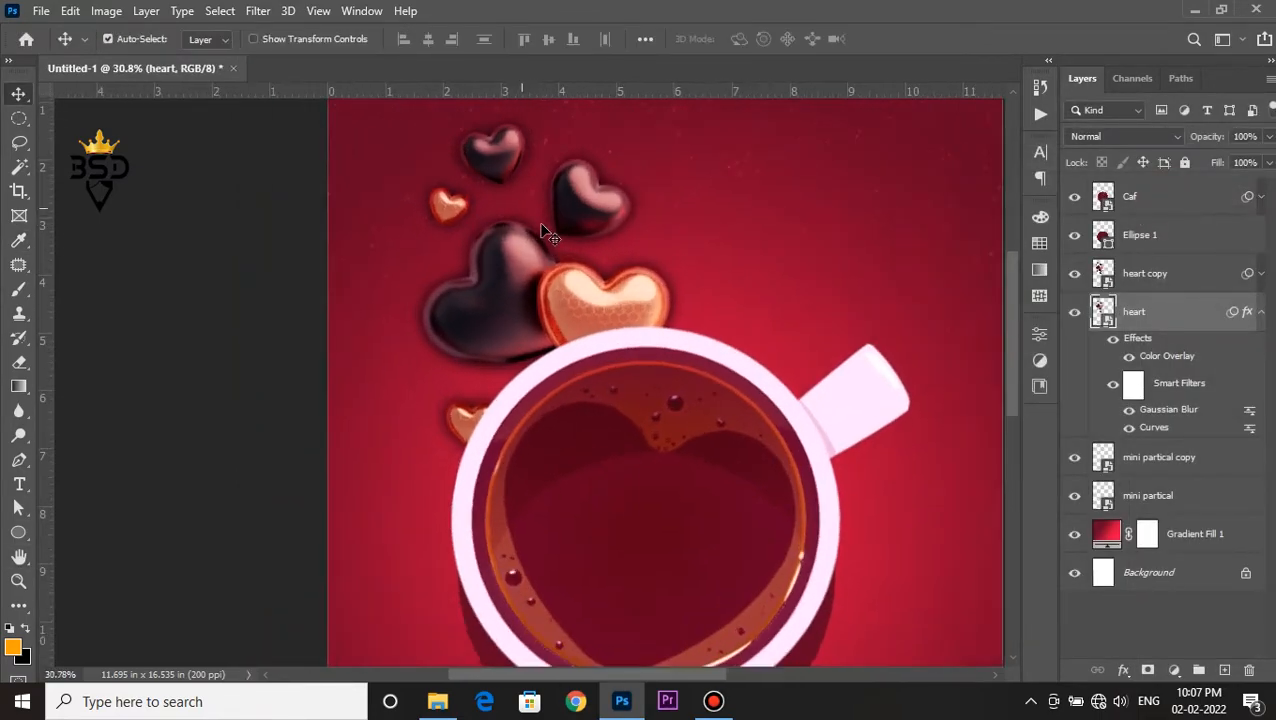
scroll(541, 225, "up", 1)
left_click_drag(543, 226, 546, 262)
left_click_drag(1205, 140, 1172, 136)
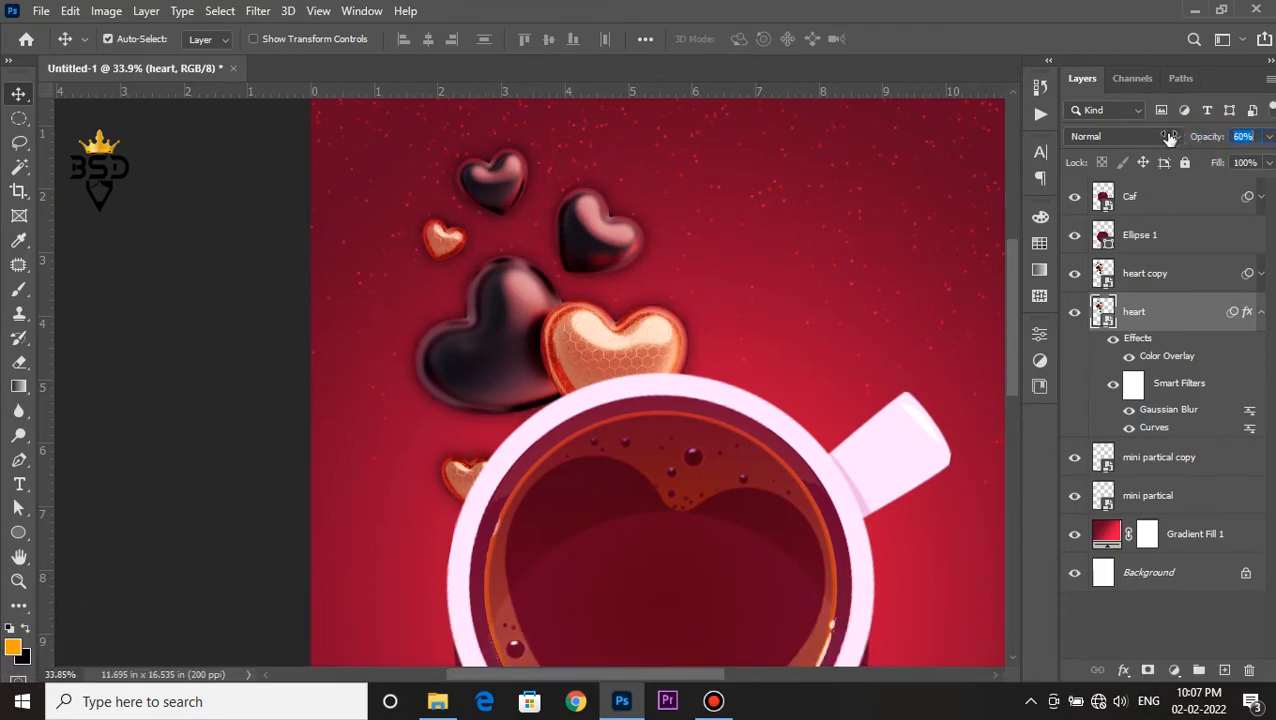
Collapse the heart layer's effects list and duplicate both the heart and heart copy layers together.
scroll(694, 260, "down", 8)
scroll(443, 311, "up", 2)
left_click_drag(443, 311, 436, 304)
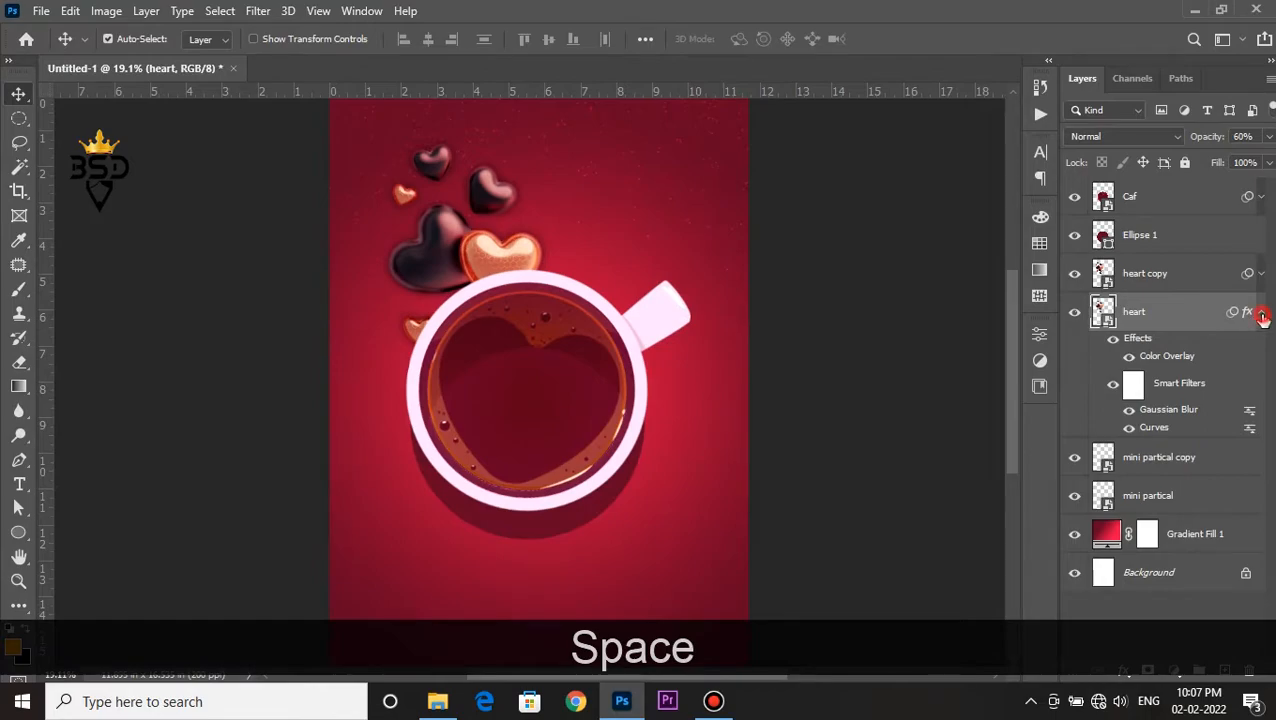
left_click(1262, 316)
left_click(1165, 276, "ctrl")
key("ctrl+j")
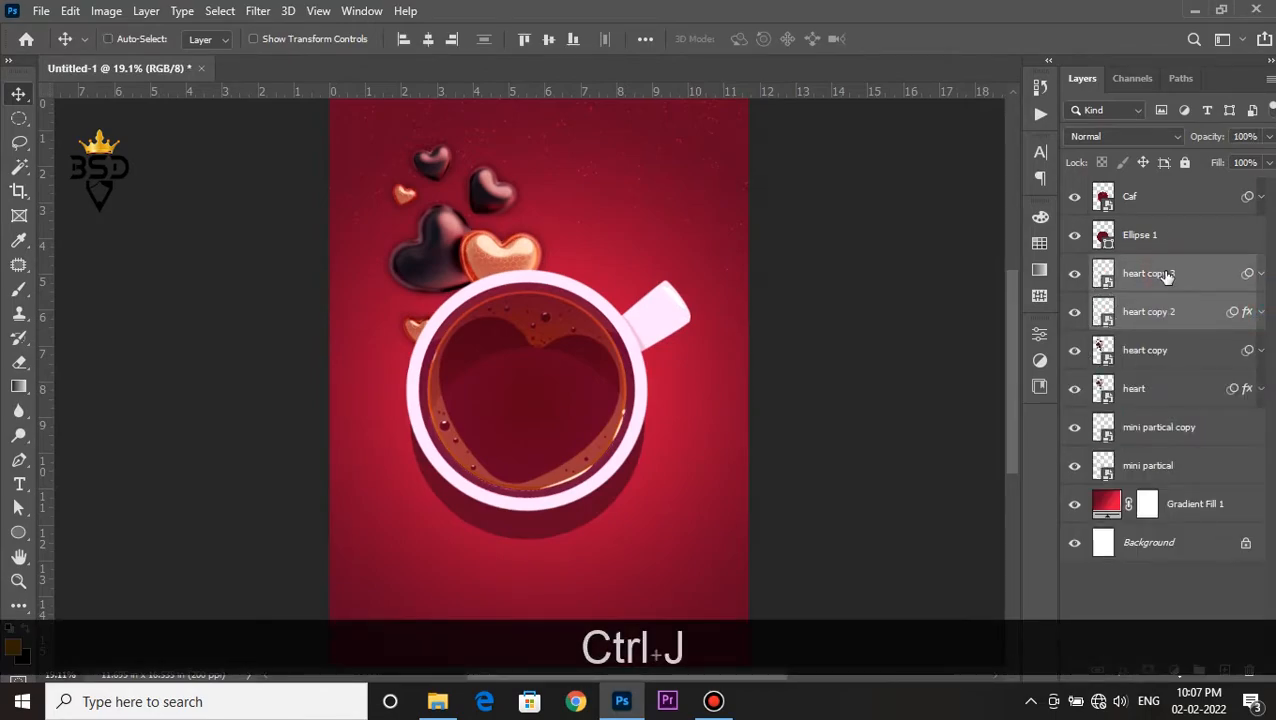
Move the duplicated hearts to the cup's lower-right edge and rotate them to a 28.61° angle.
key("ctrl+t")
left_click_drag(505, 219, 678, 418)
left_click_drag(814, 479, 792, 540)
left_click_drag(626, 509, 610, 513)
scroll(616, 510, "down", 3)
scroll(616, 510, "up", 2)
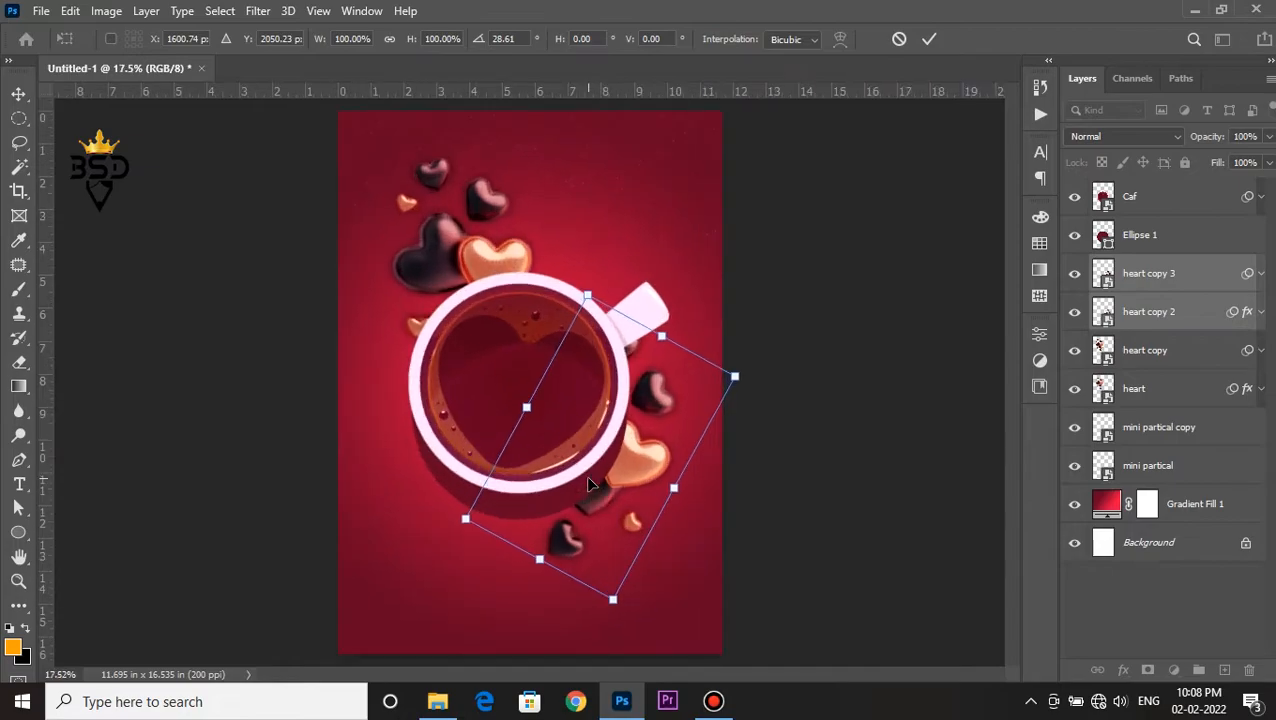
key("Return")
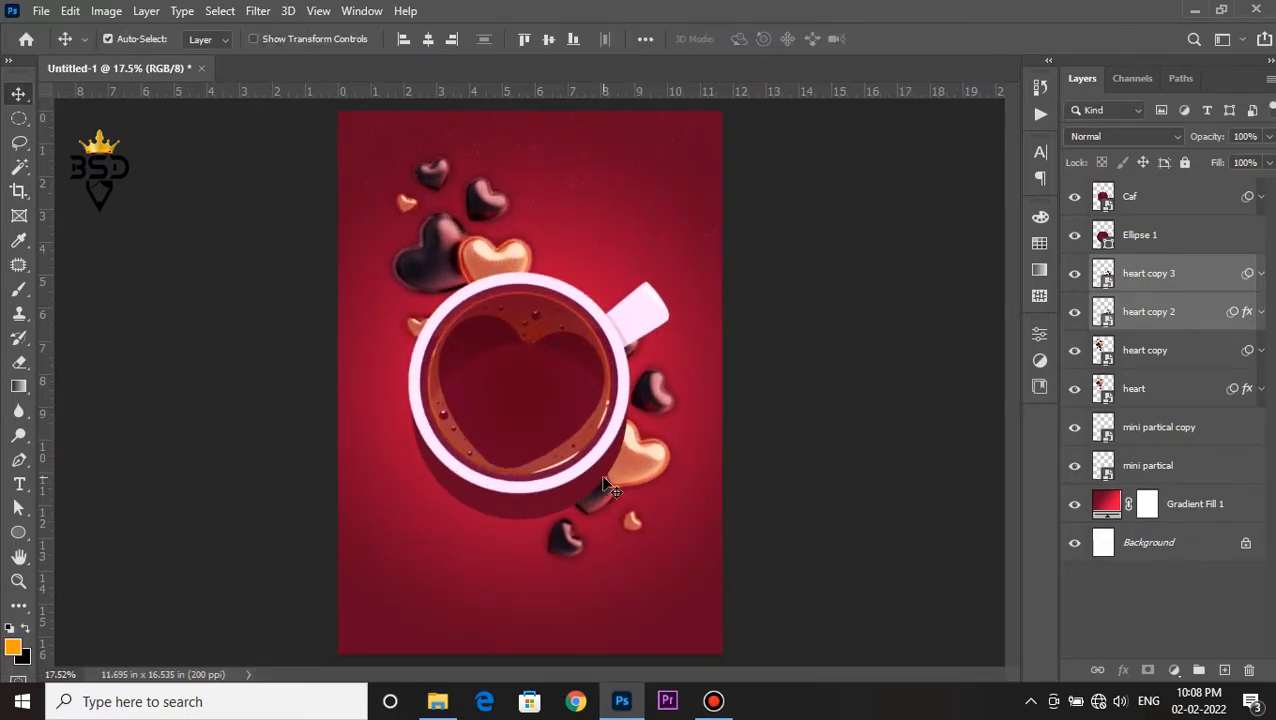
Move the heart copy 3 and heart copy 2 layers above the Ellipse 1 shadow layer.
scroll(606, 486, "up", 2)
left_click_drag(606, 486, 653, 378)
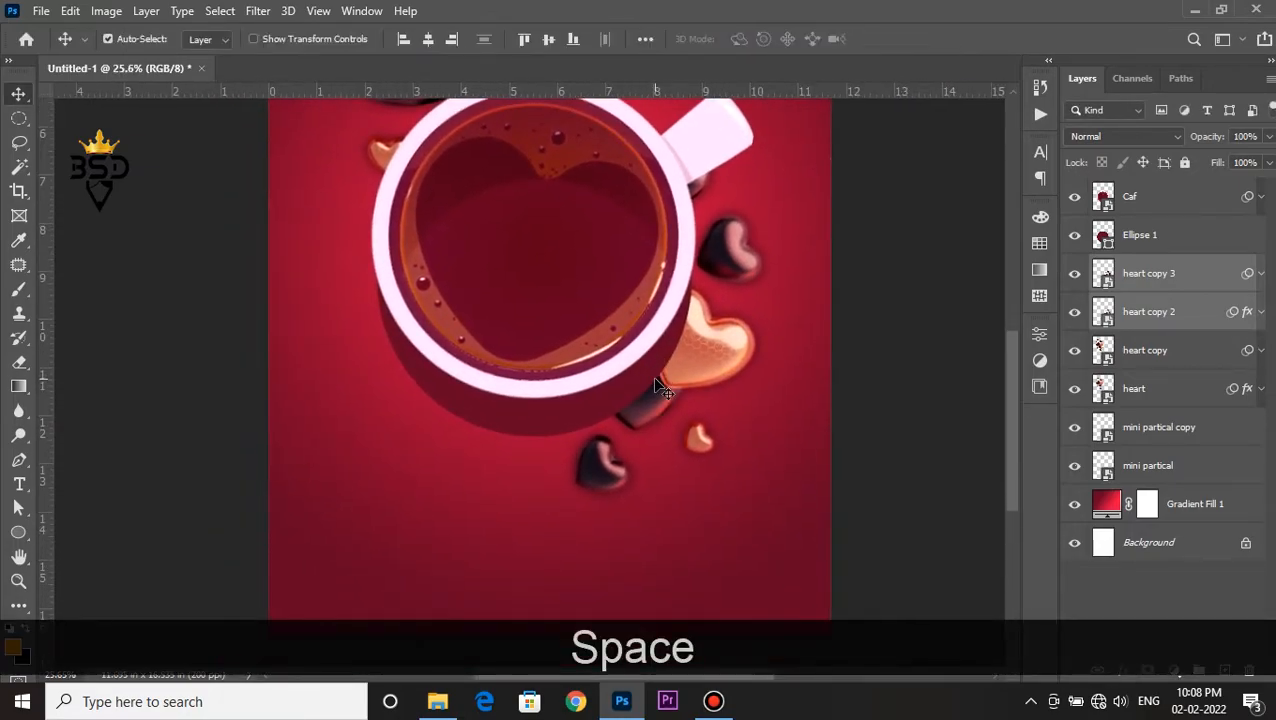
scroll(660, 388, "down", 1)
left_click_drag(1150, 285, 1138, 228)
scroll(795, 313, "down", 1)
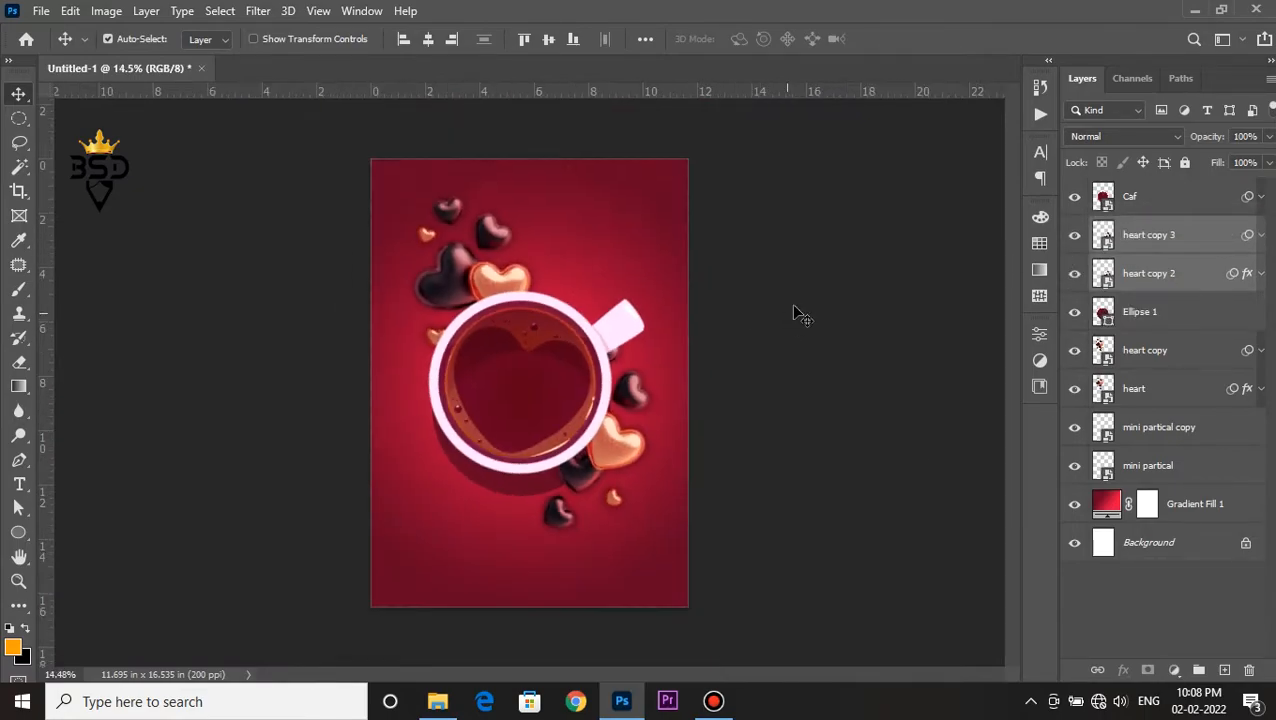
Add the text "VALENTINES DAY" below the cup on a new layer above Caf.
scroll(587, 450, "up", 2)
left_click_drag(587, 456, 659, 306)
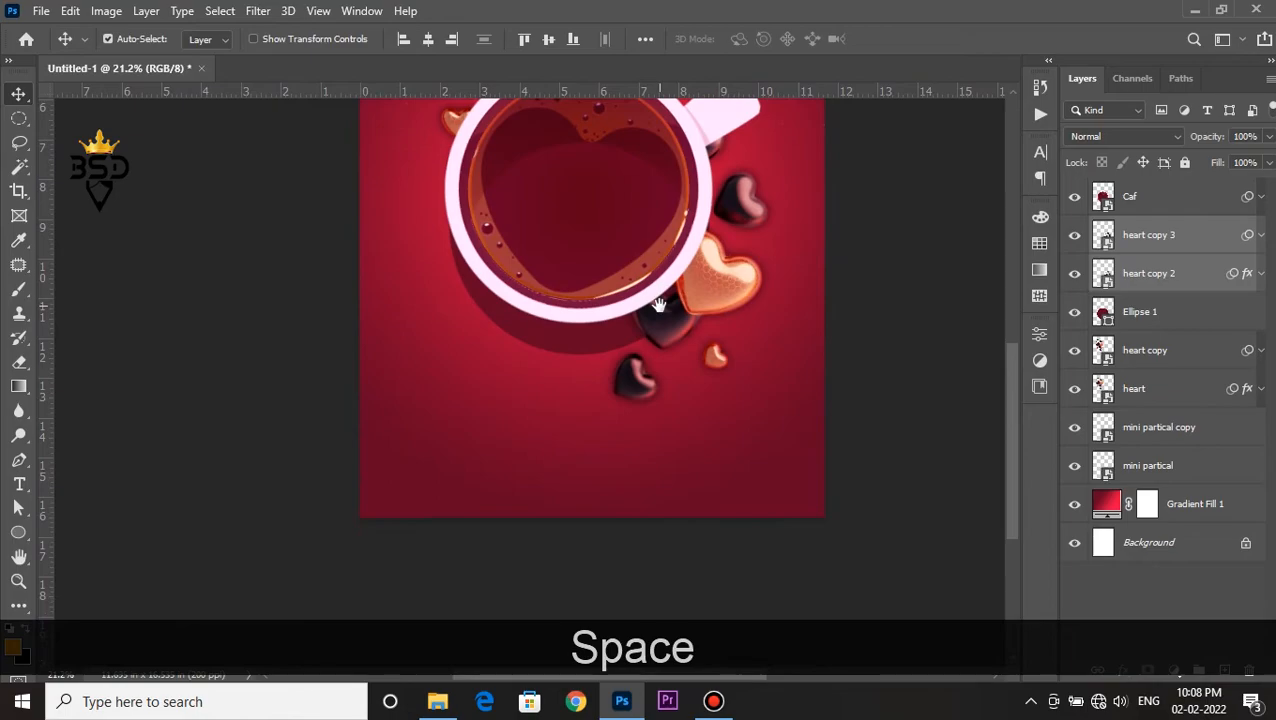
scroll(617, 436, "up", 1)
left_click(1149, 204)
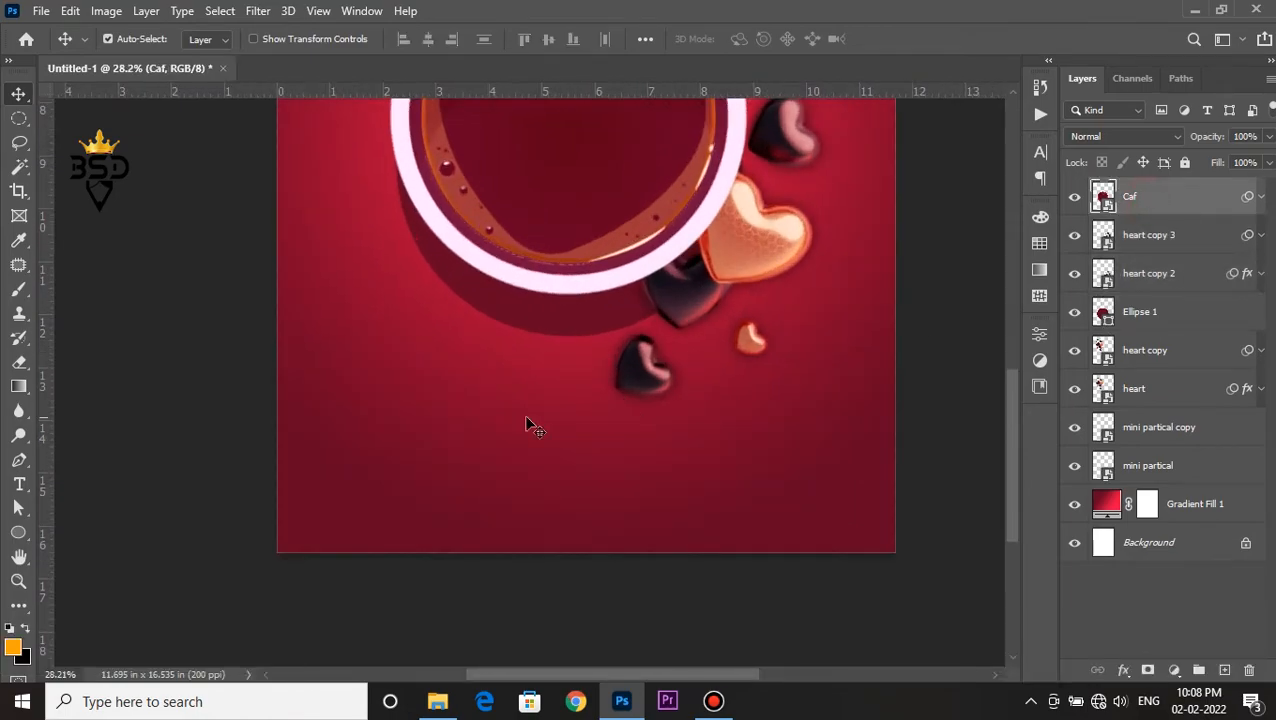
key("t")
left_click(562, 463)
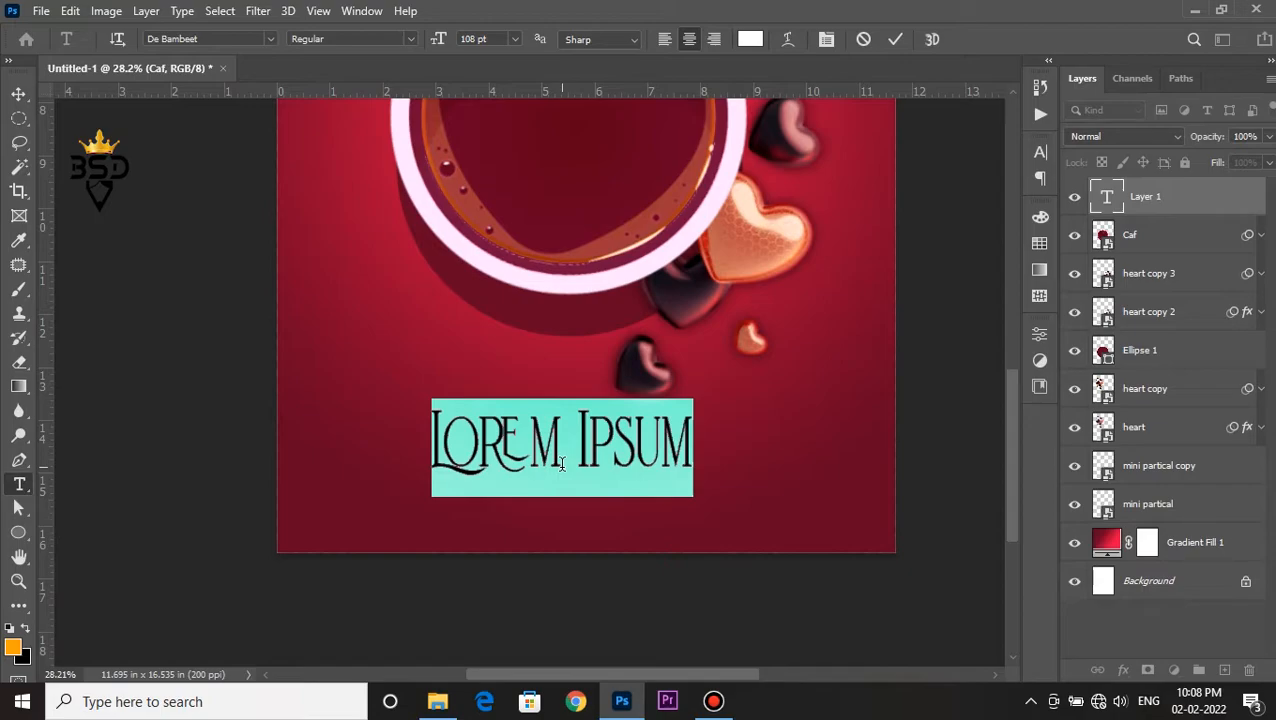
type("VA")
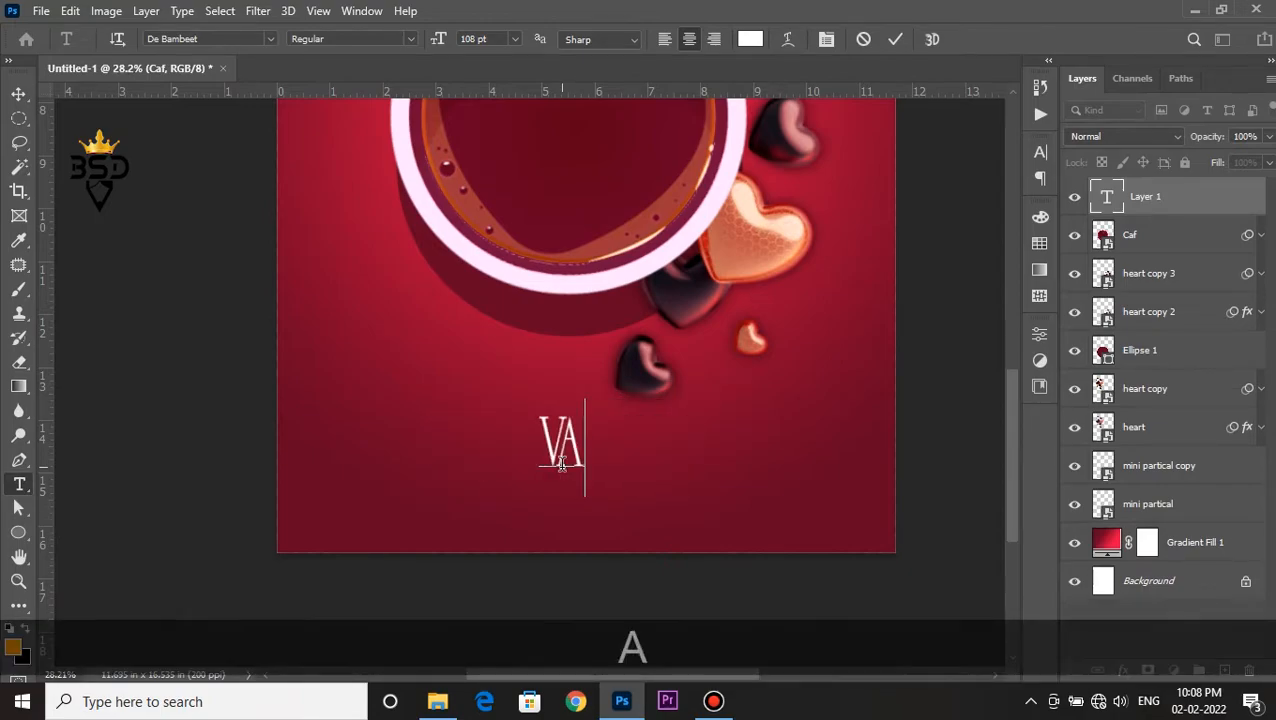
type("LEN")
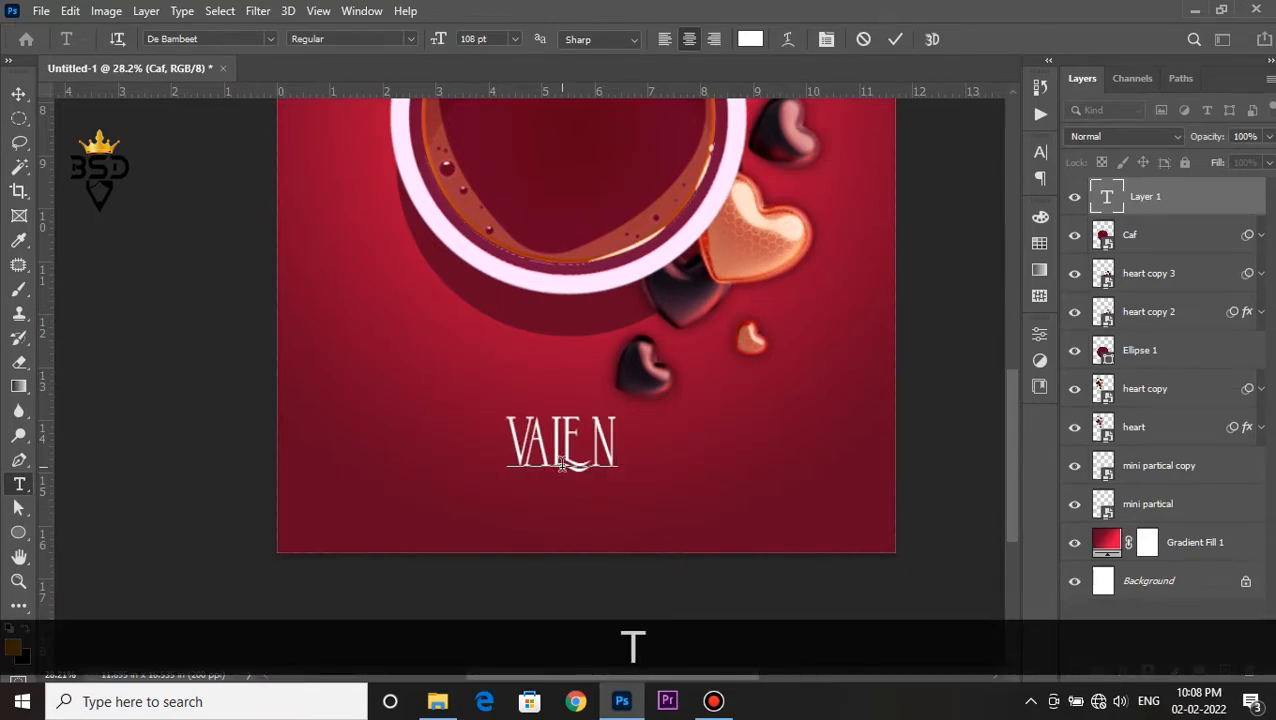
type("TINES ")
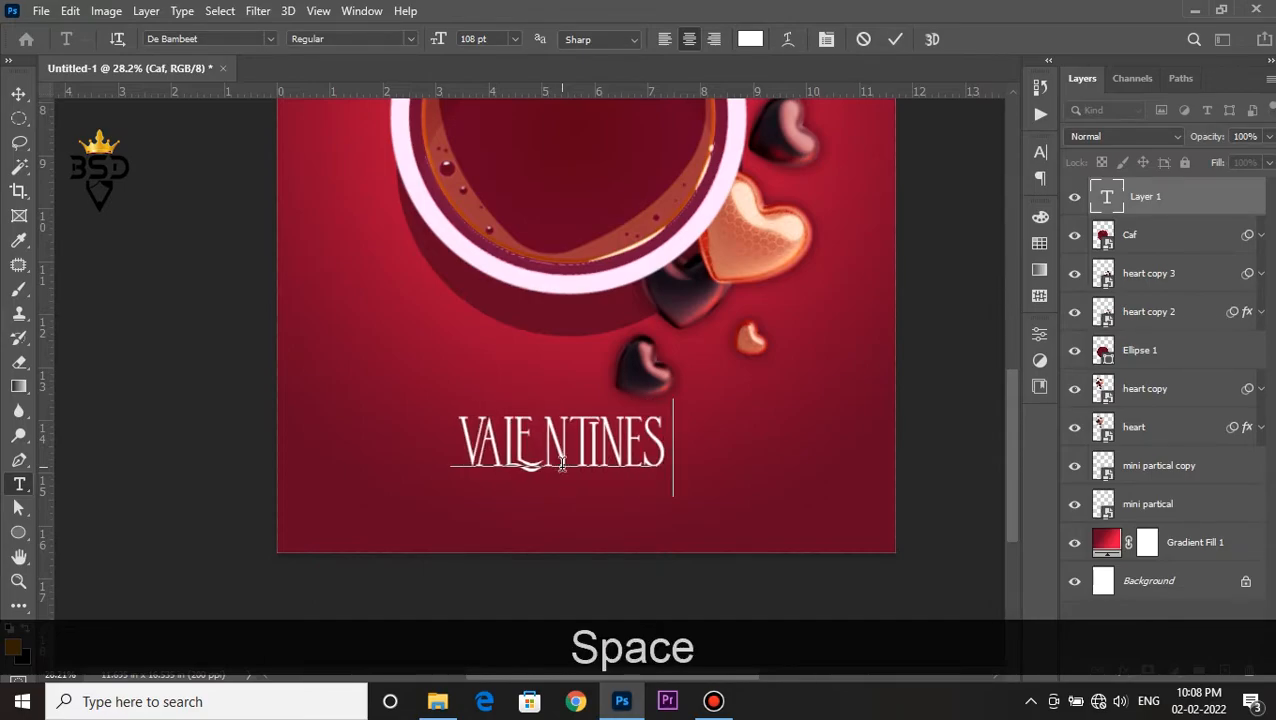
type("DAY")
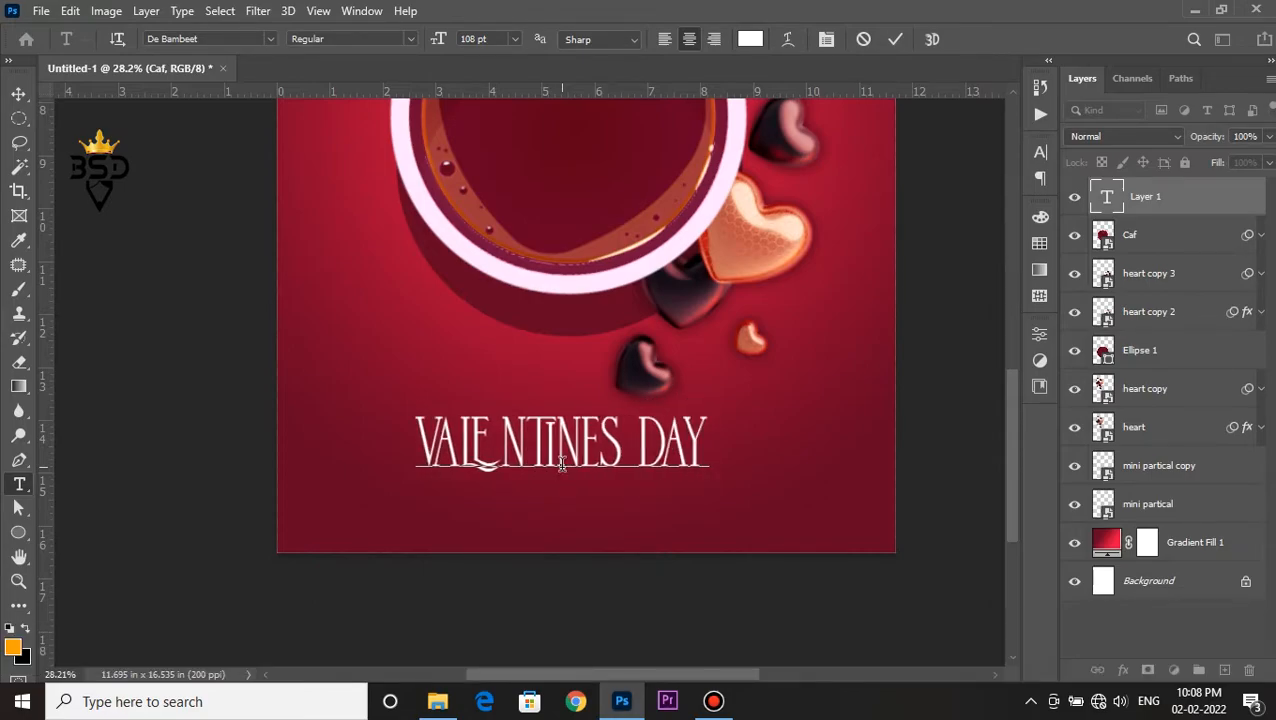
Set the leading of the whole VALENTINES DAY text to Auto and its font size to 122 pt.
key("ctrl")
key("ctrl+a")
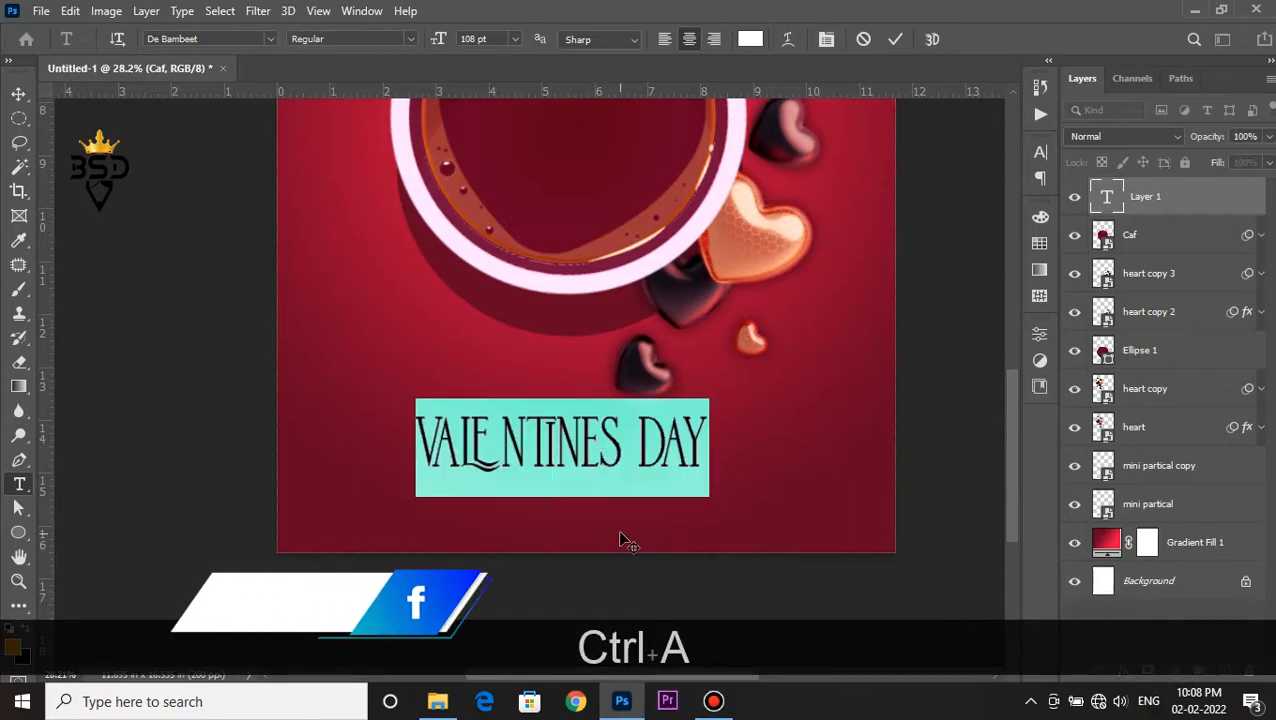
left_click(826, 39)
left_click(1008, 202)
left_click(978, 215)
left_click_drag(828, 200, 838, 202)
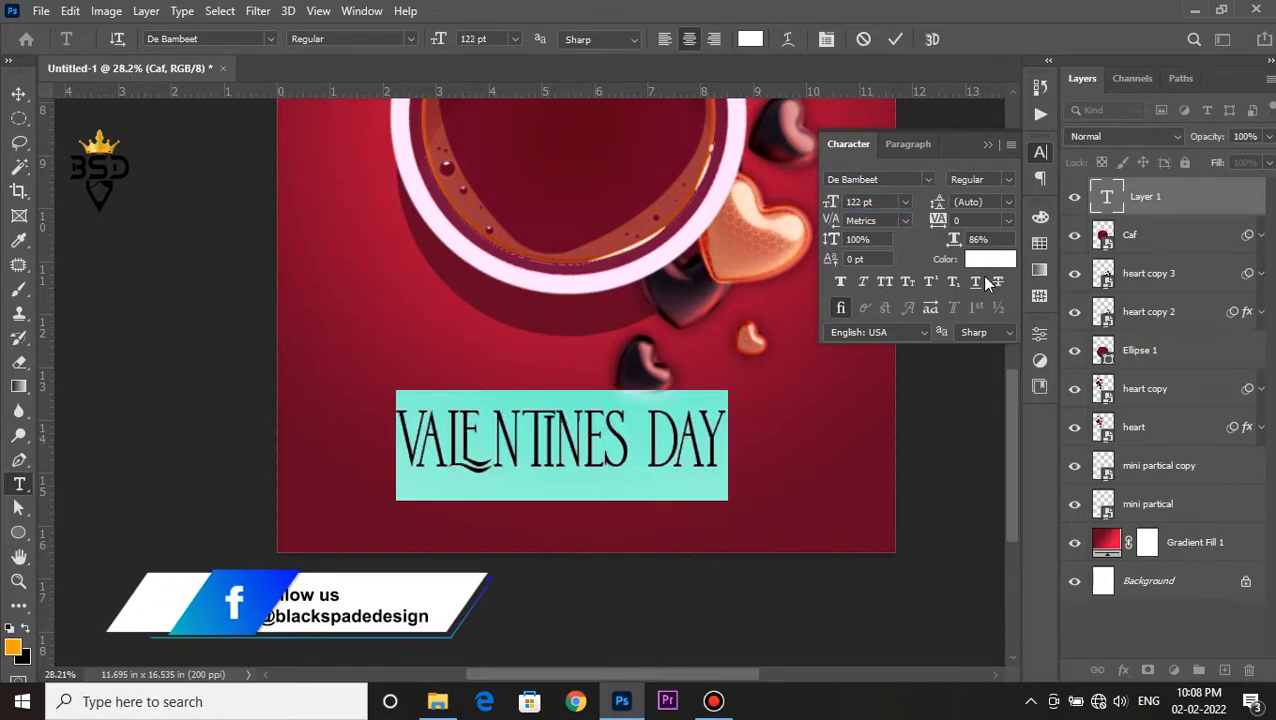
Change the VALENTINES DAY text color to light pink and commit the text.
left_click(989, 259)
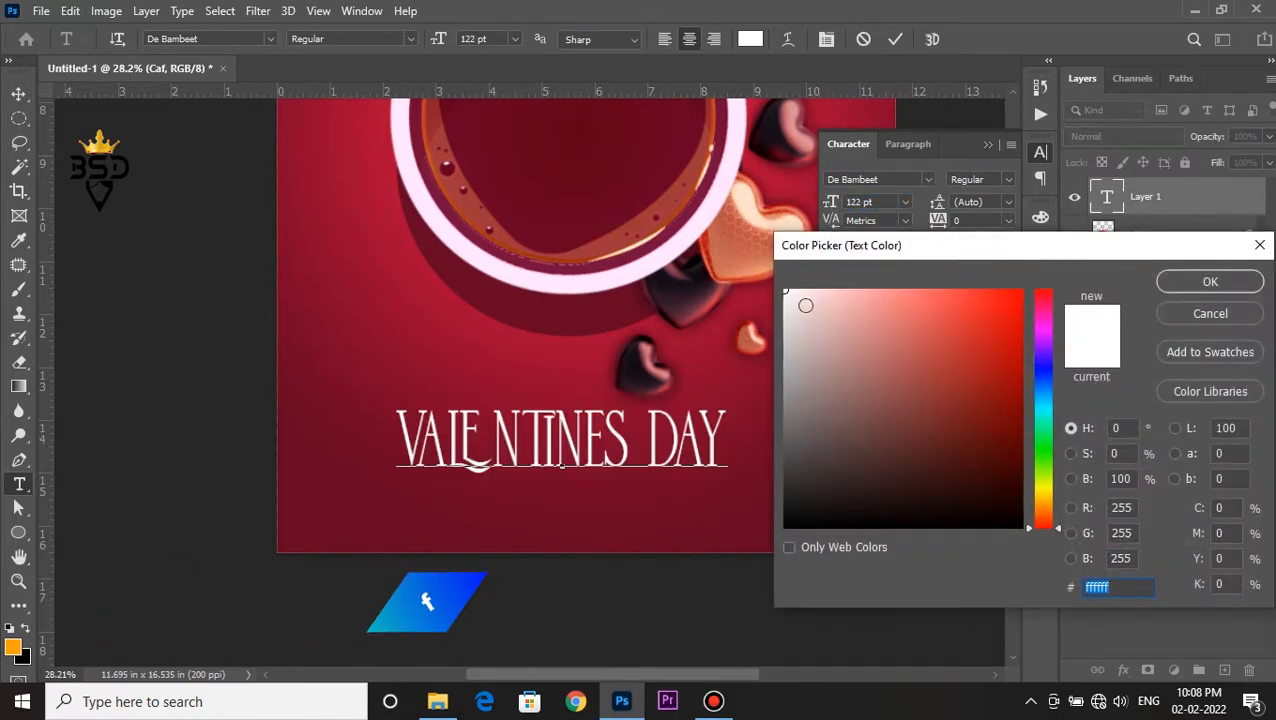
left_click(812, 290)
left_click(830, 290)
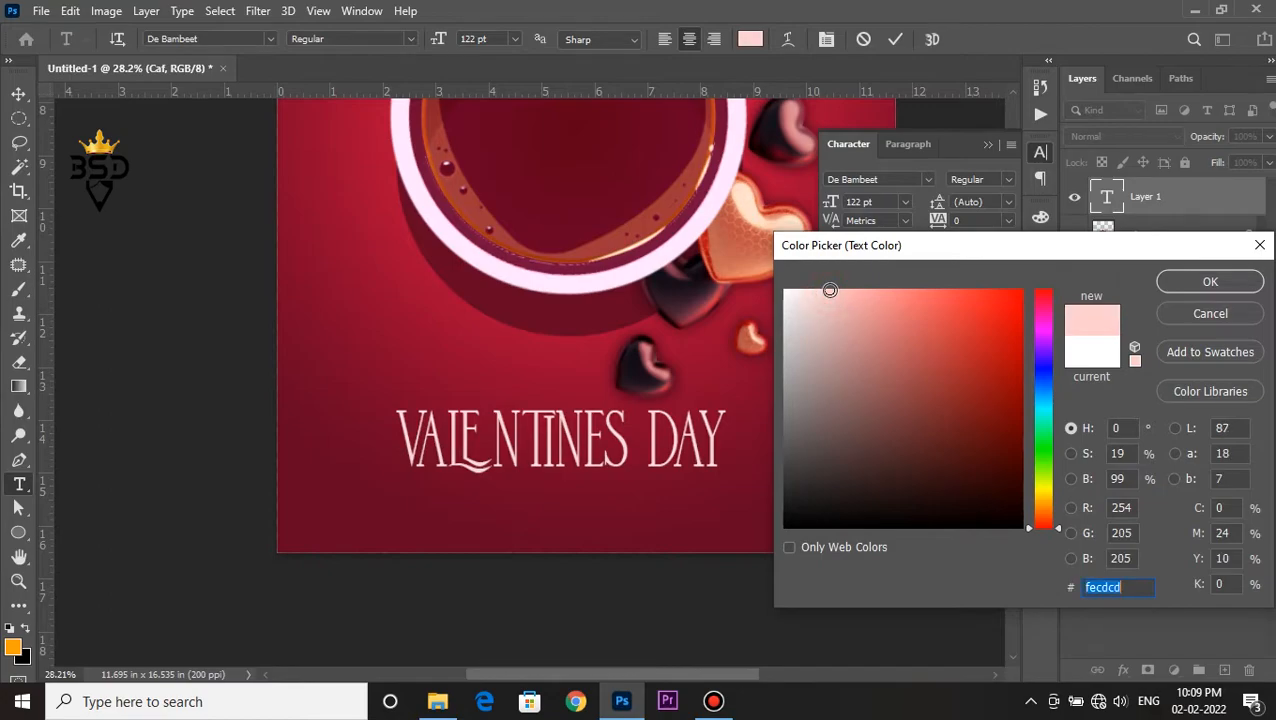
left_click_drag(1049, 310, 1050, 296)
left_click(845, 290)
left_click(1208, 283)
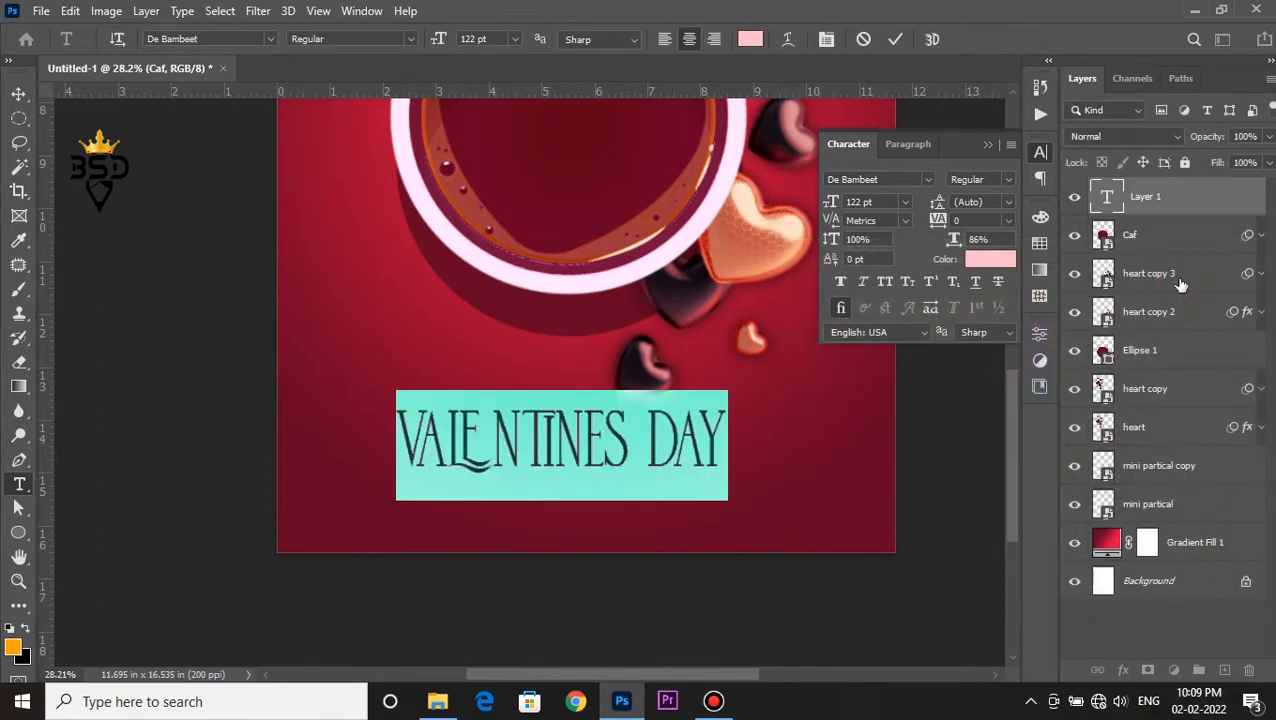
left_click(896, 40)
Shift the VALENTINES DAY text slightly right so it sits centered on the poster below the cup, and nudge it up.
scroll(631, 450, "down", 3)
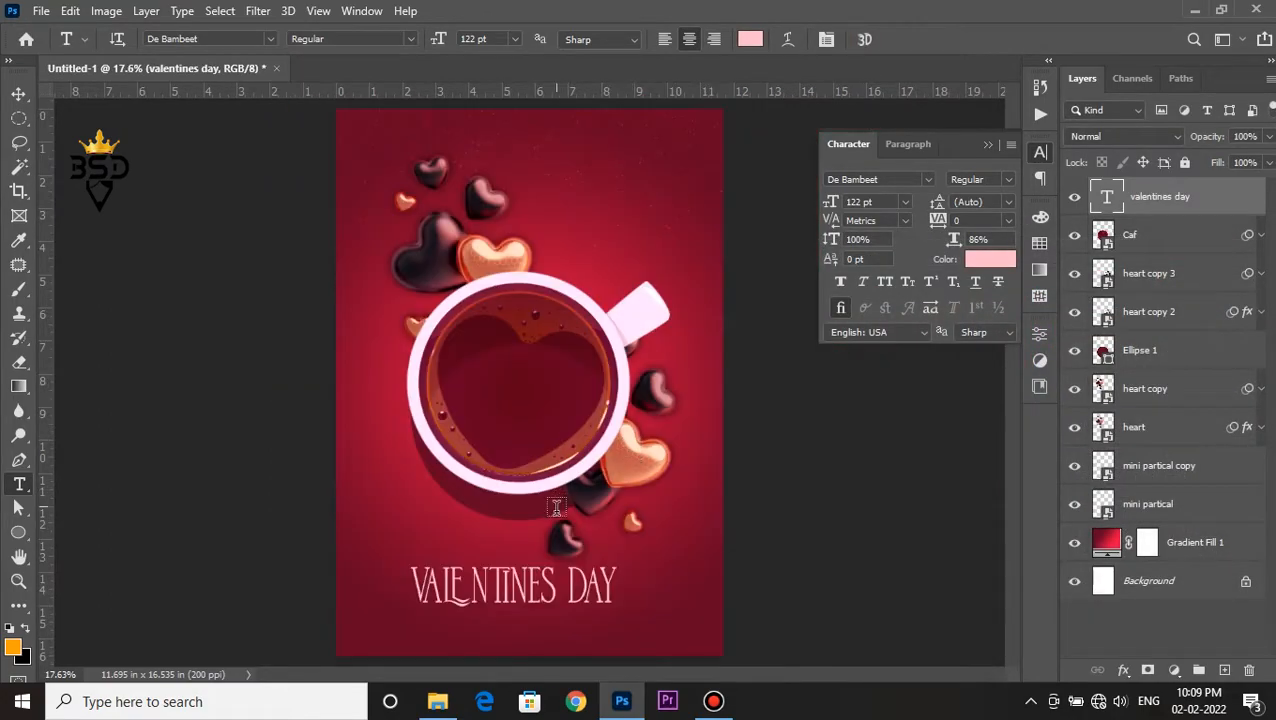
scroll(555, 505, "up", 3)
left_click_drag(547, 561, 552, 544)
key("v")
key("ctrl+t")
mouse_move(660, 490)
left_mouse_down()
mouse_move(672, 458)
mouse_move(681, 486)
left_mouse_up()
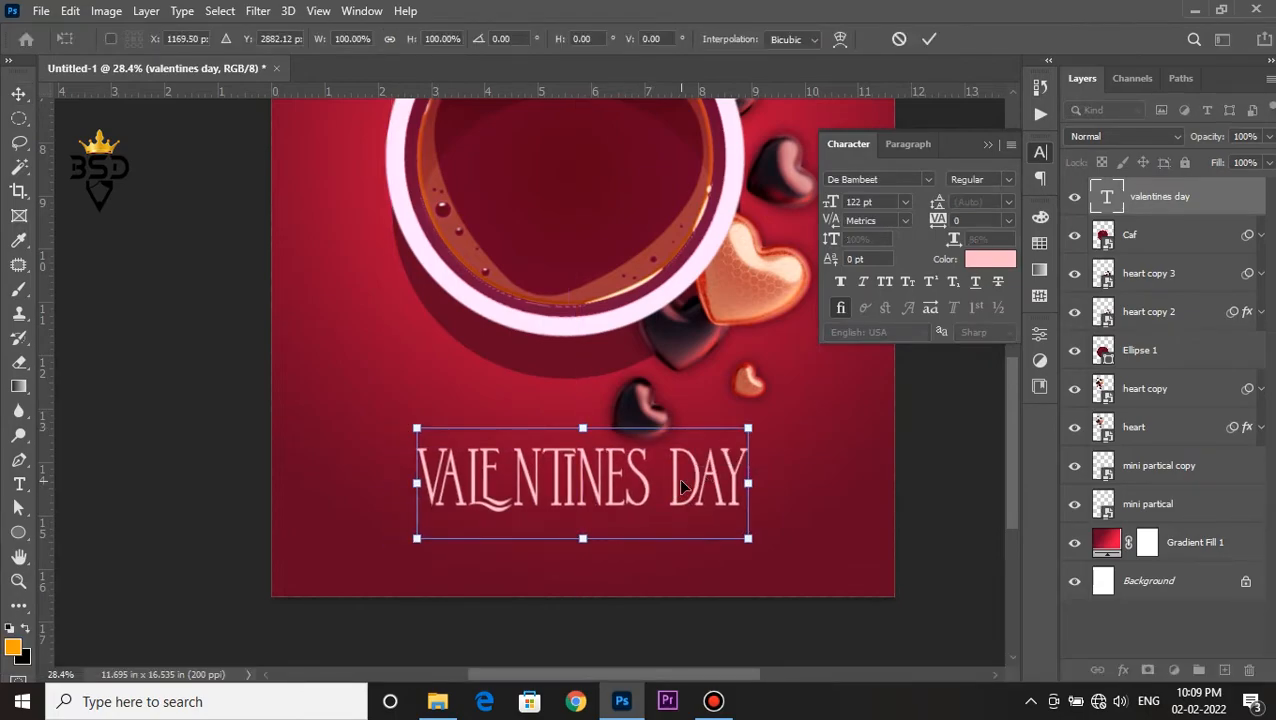
key("Return")
key("Up")
scroll(636, 456, "up", 2)
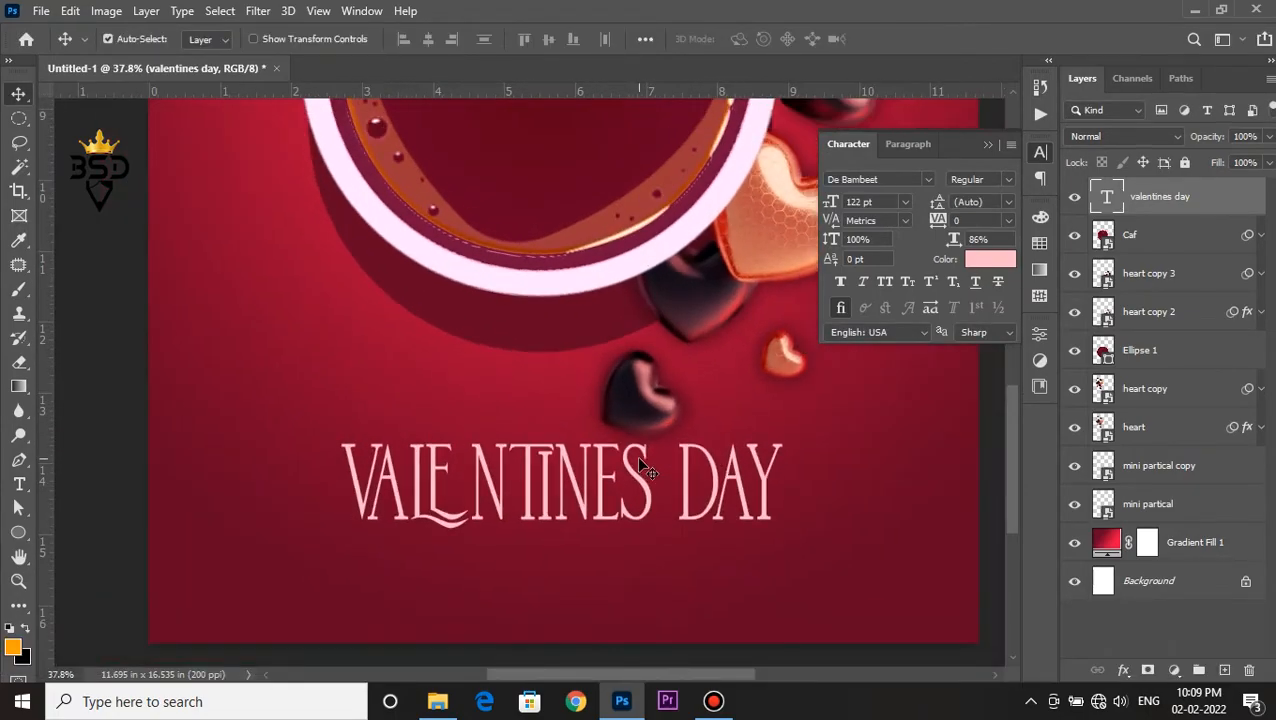
scroll(645, 470, "up", 1)
Duplicate the VALENTINES DAY text layer and move the copy straight up to sit directly above the original line.
key("ctrl+j")
key("Up")
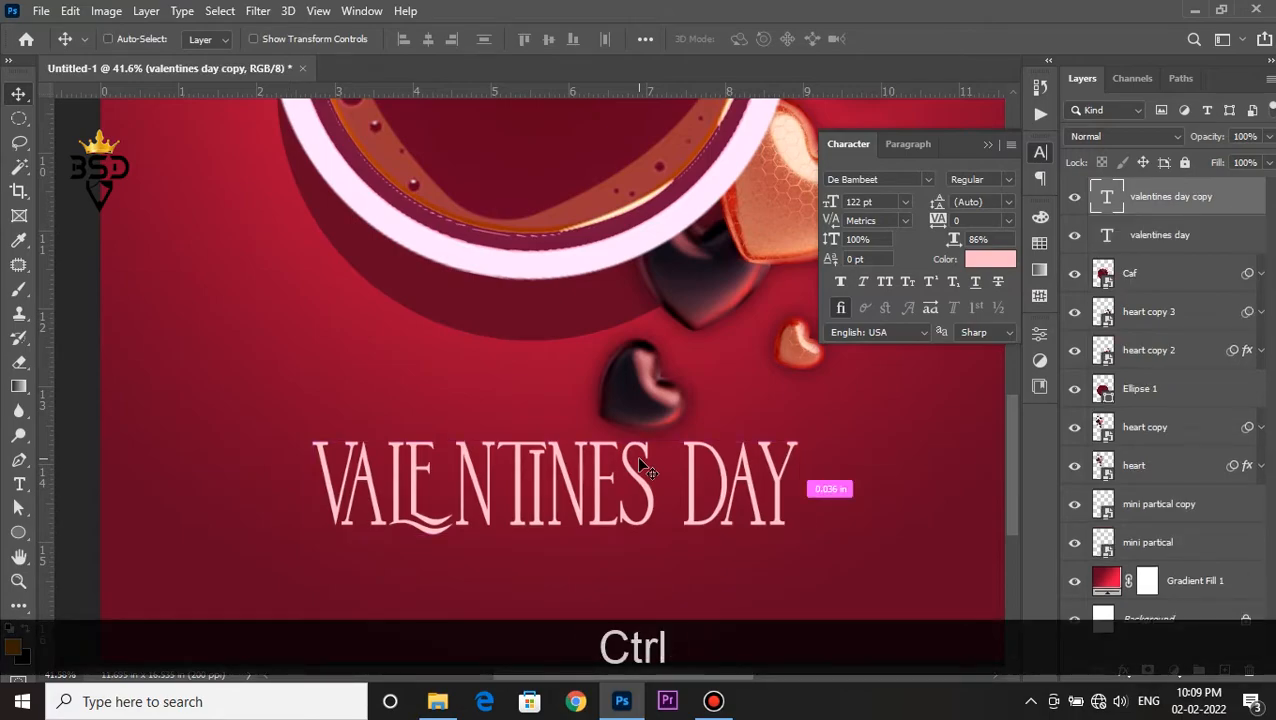
key("ctrl+t")
left_click_drag(640, 459, 641, 370)
key("Return")
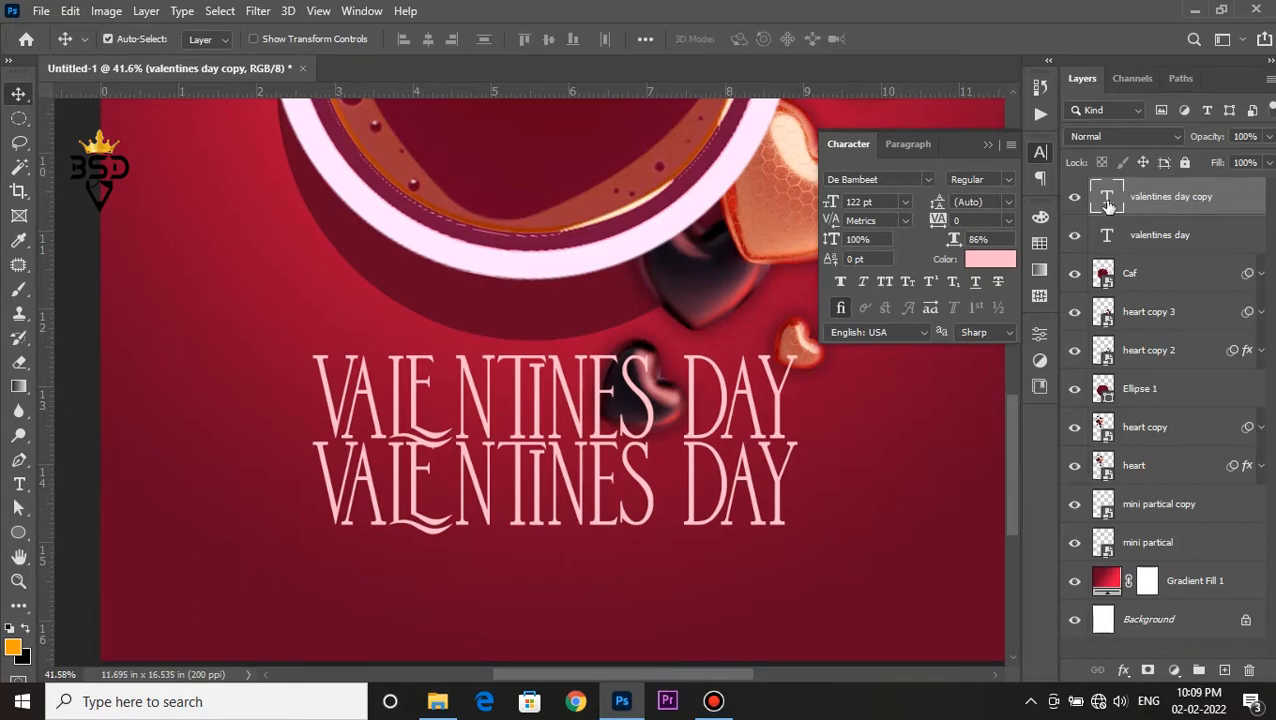
Replace the duplicated line's text with "HAPPY" and commit it.
double_click(1107, 198)
type("HAPPY")
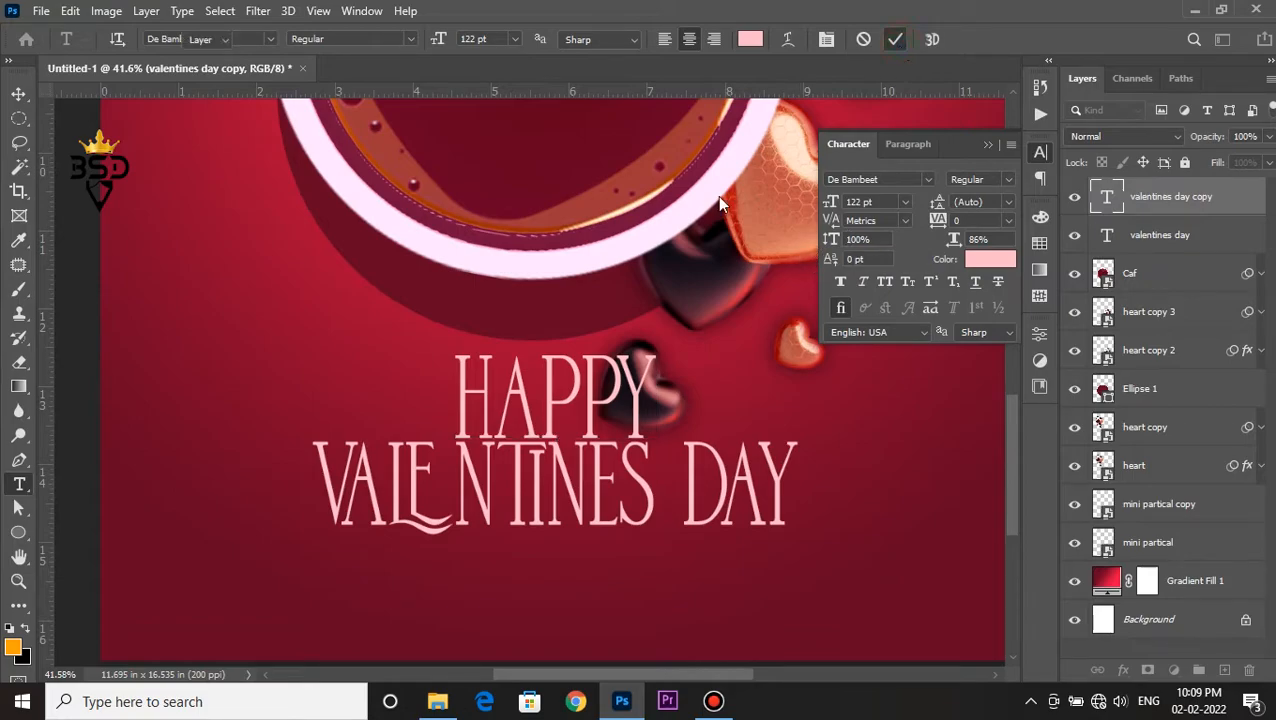
key("ctrl+Return")
Nudge the HAPPY text upward and set its vertical scale to 50%.
key("v")
key("Up")
key("Up")
key("Up")
key("Up")
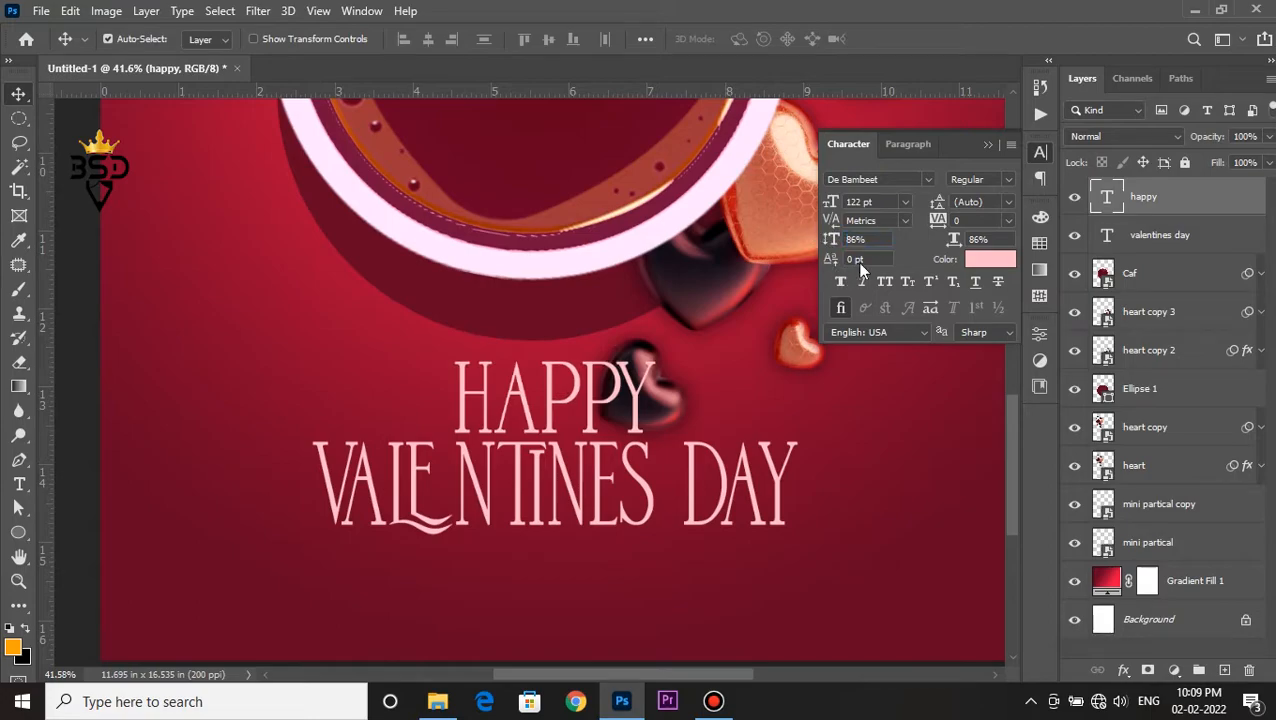
type("50")
key("Return")
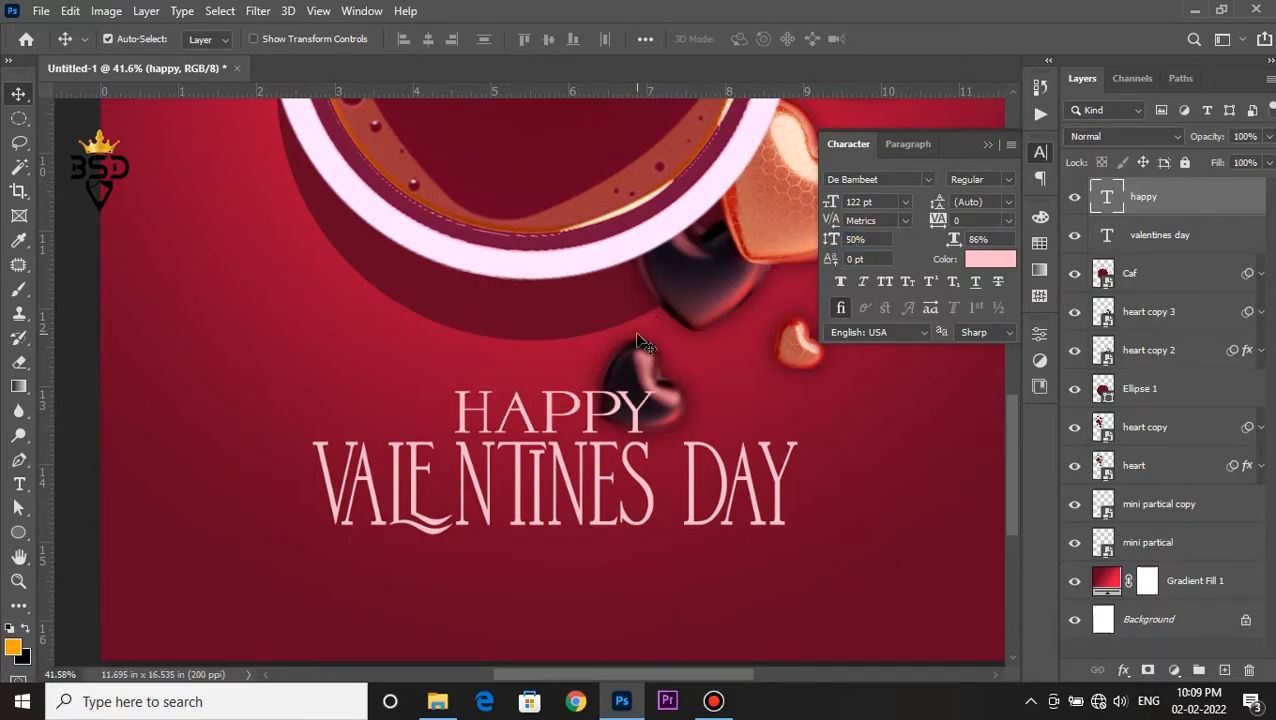
Nudge the HAPPY text further up to widen the gap above VALENTINES DAY.
key("Up")
key("Up")
key("Up")
key("Up")
key("Up")
scroll(657, 310, "down", 2)
key("Up")
key("Up")
key("Up")
scroll(660, 315, "down", 1)
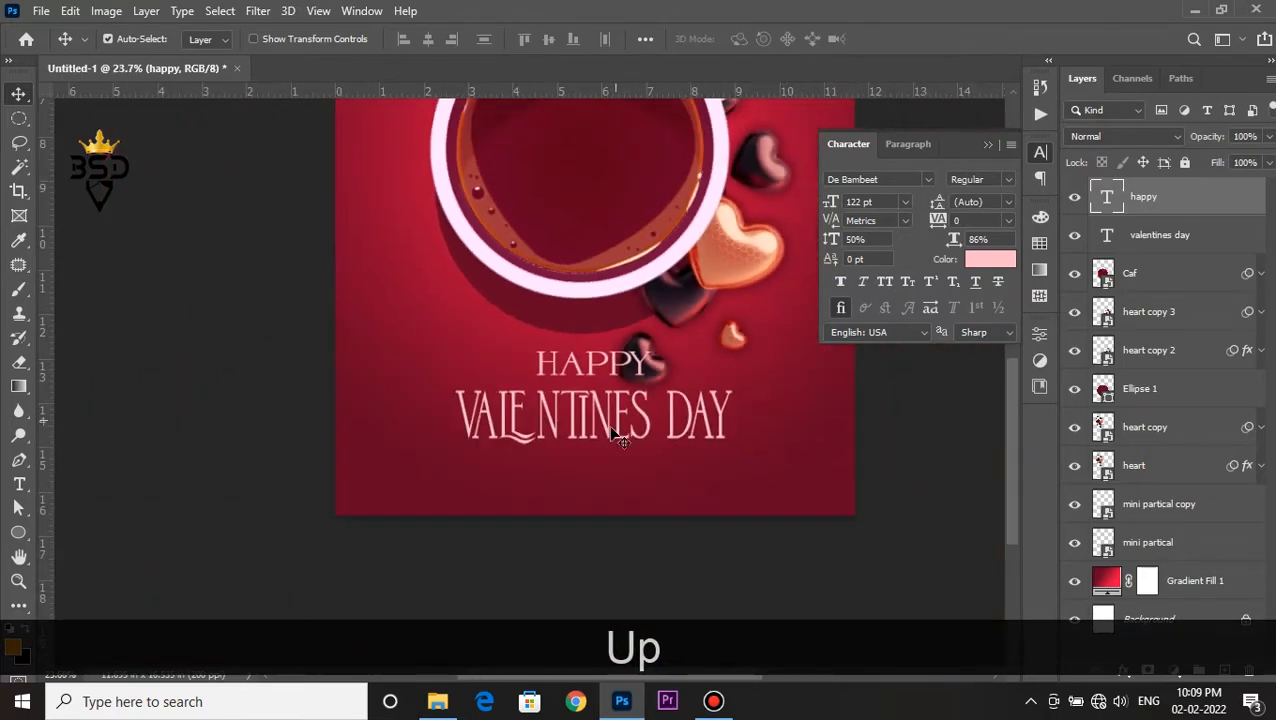
Add the text "FEB-14TH LOVE PARTY" on a new layer below the VALENTINES DAY line.
key("space")
scroll(617, 440, "up", 2)
left_click_drag(590, 436, 638, 345)
key("t")
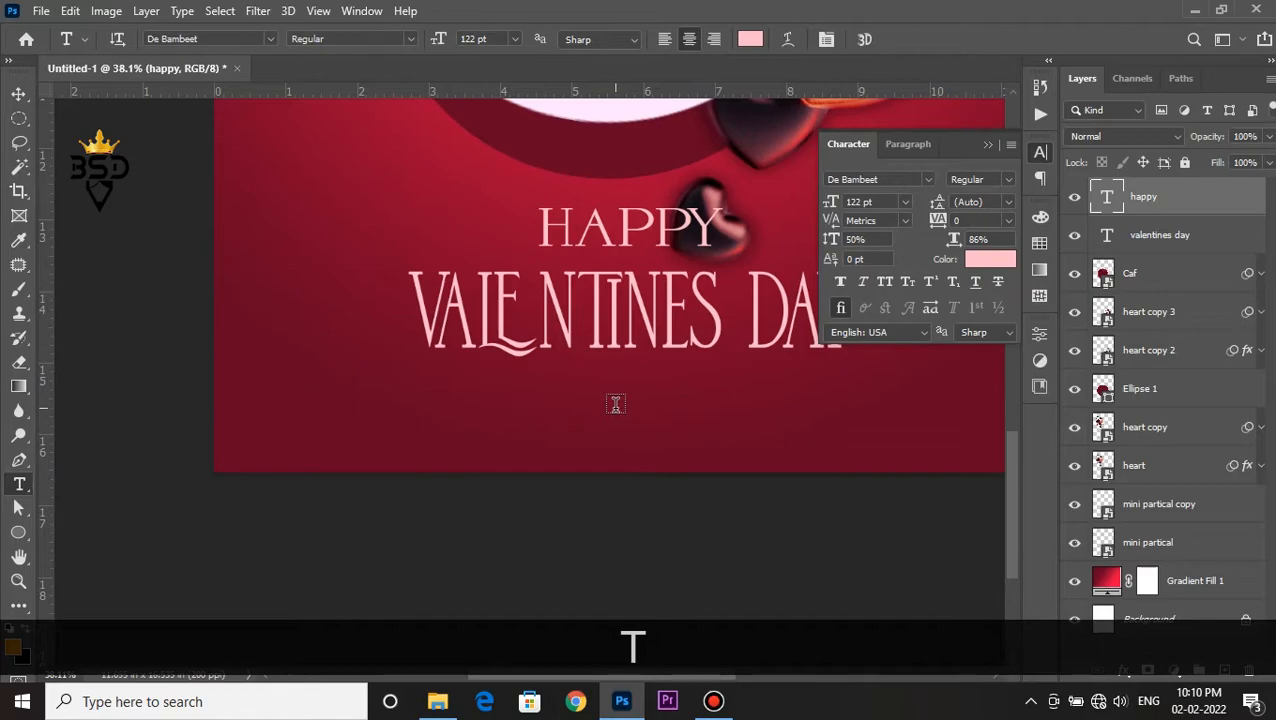
left_click(616, 404)
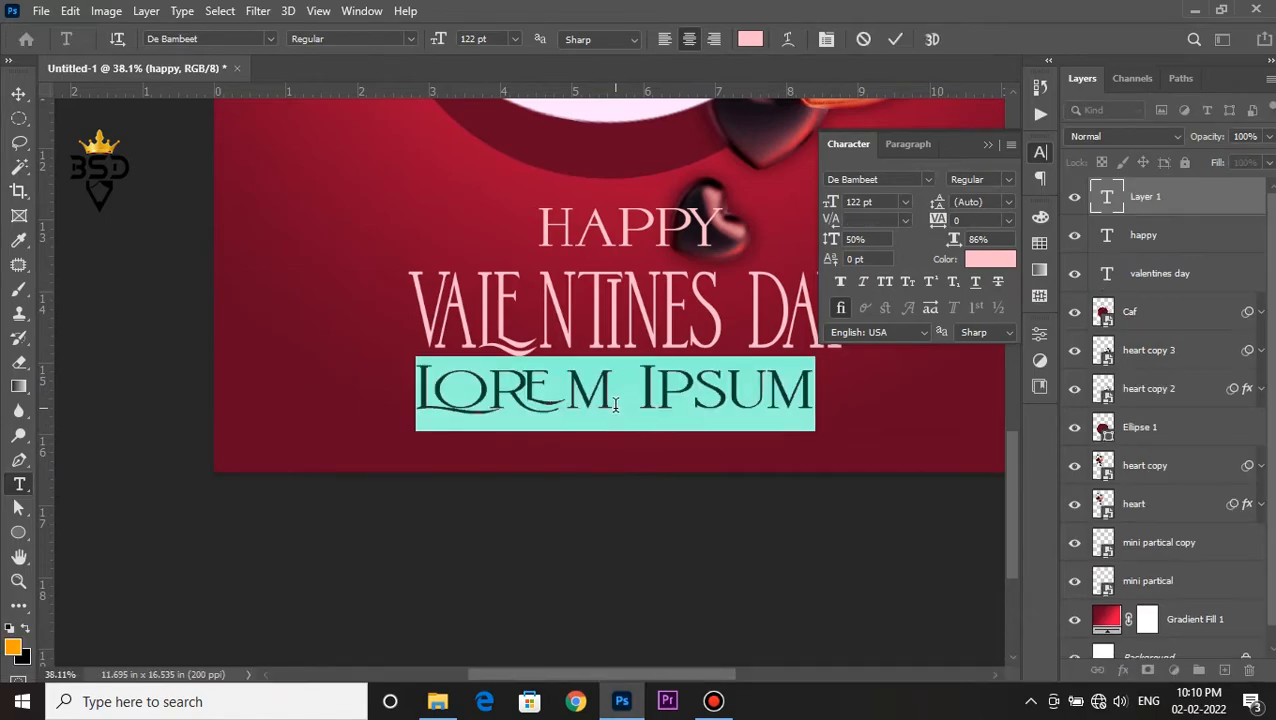
type("FEB")
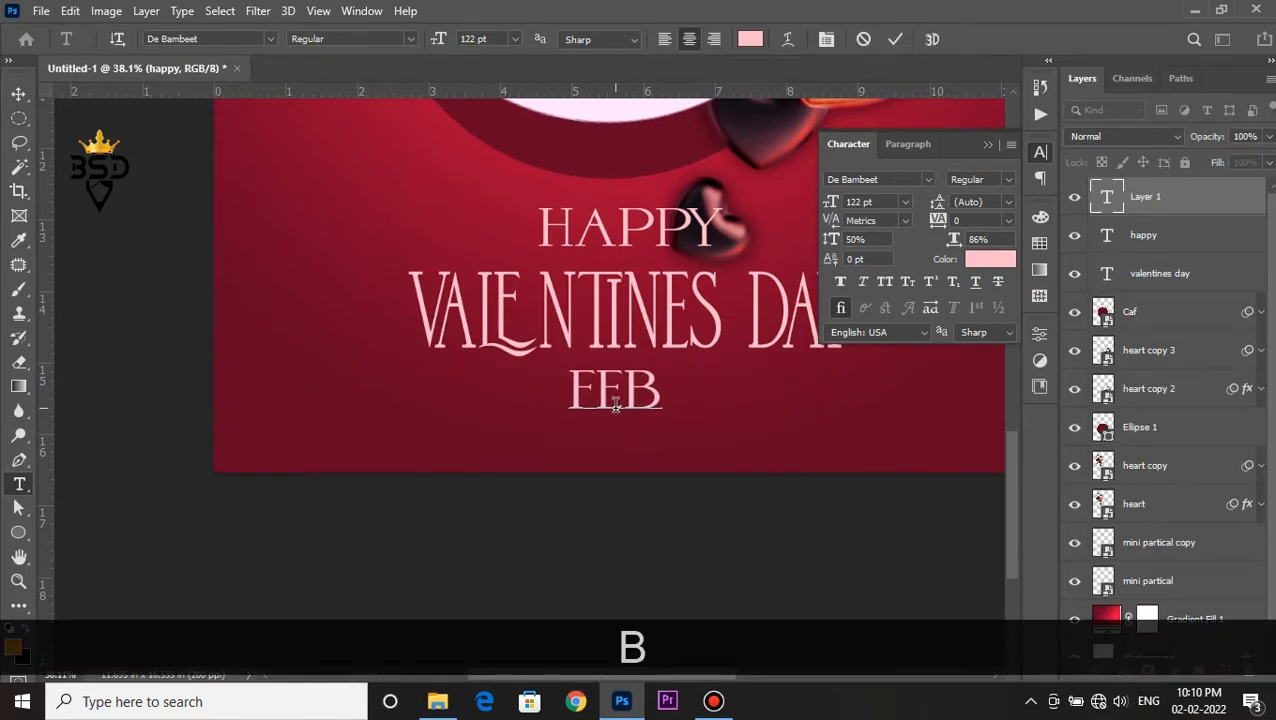
type("-14T")
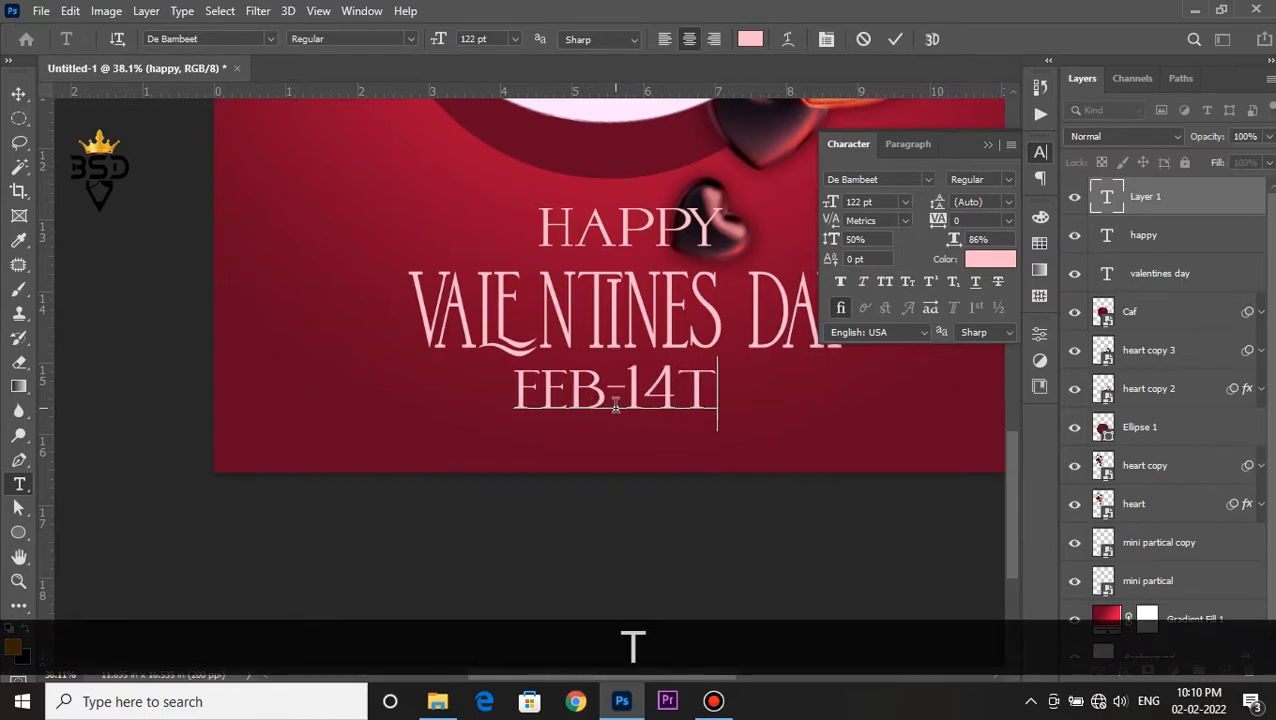
type("H LOVE ")
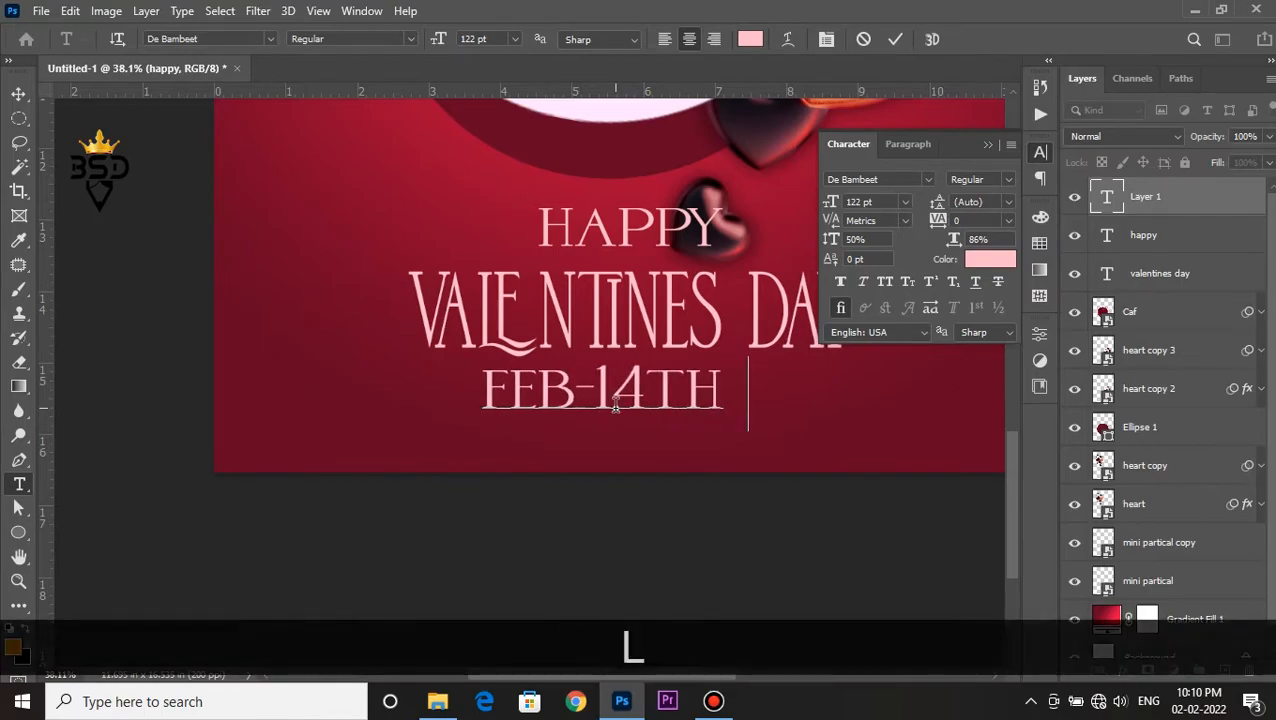
type("PARTY")
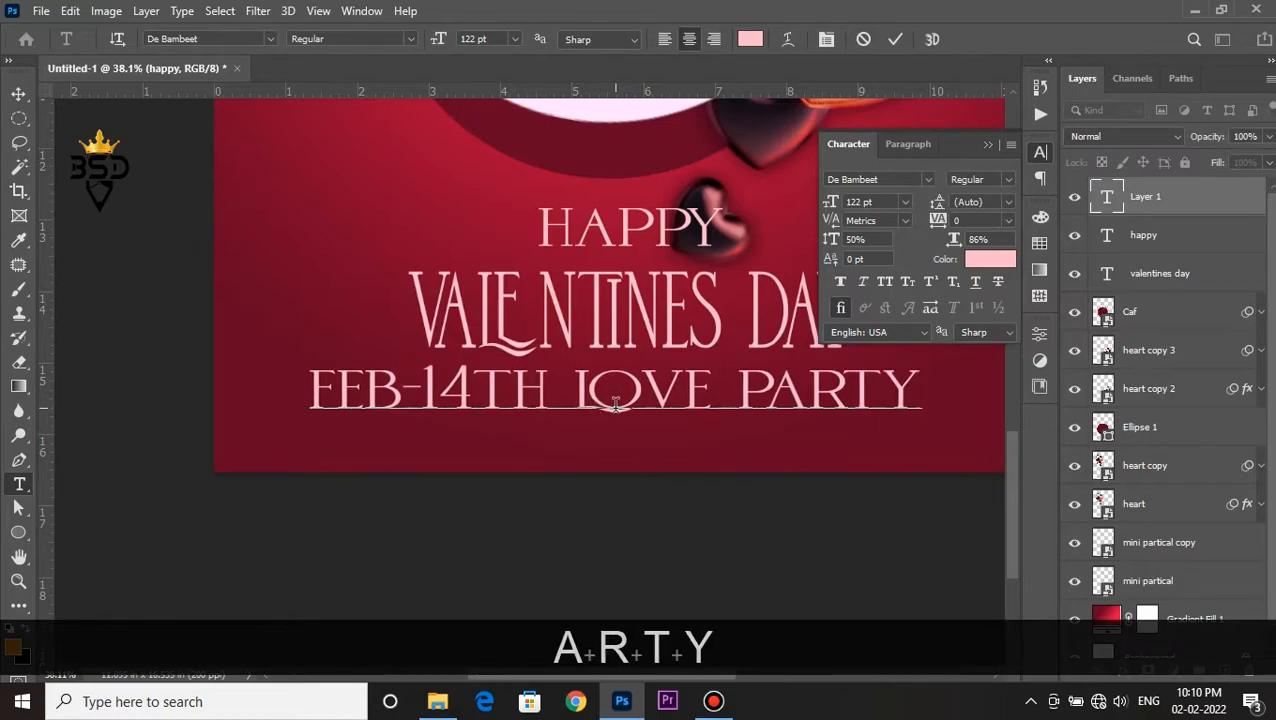
Set the whole FEB-14TH LOVE PARTY text to 100% vertical scale and the Arial font.
key("ctrl+a")
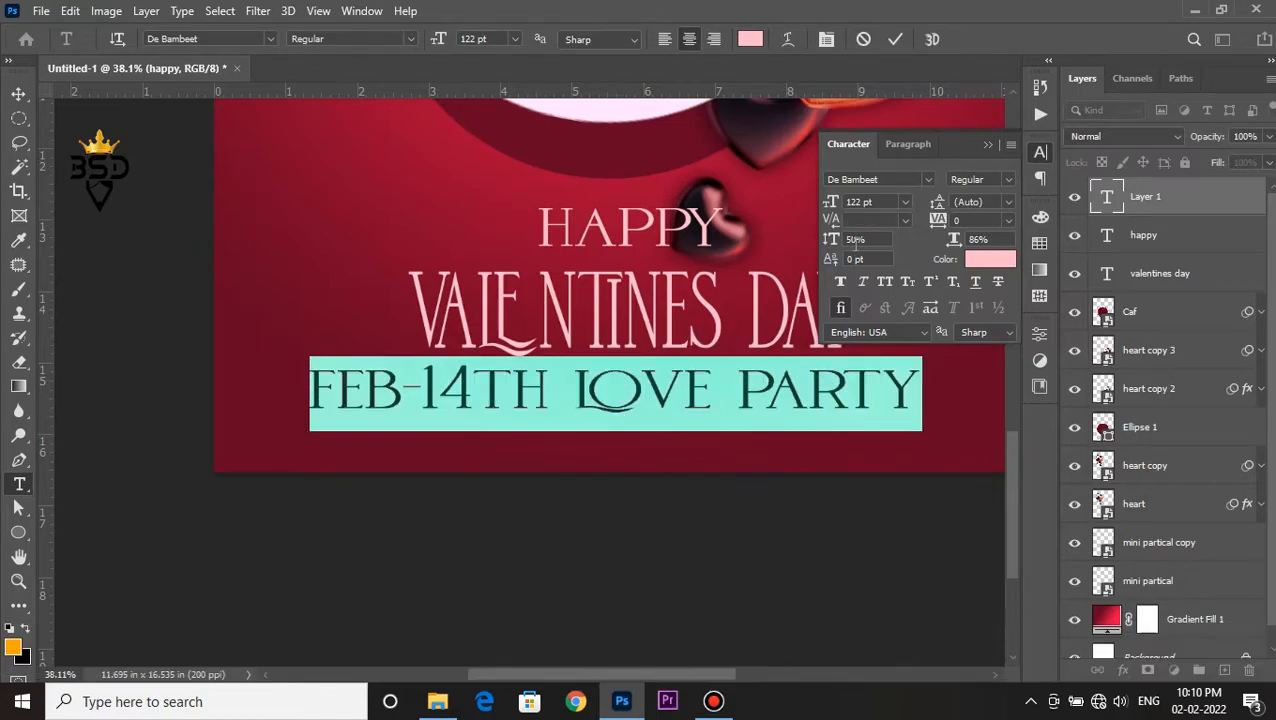
left_click(853, 239)
type("100")
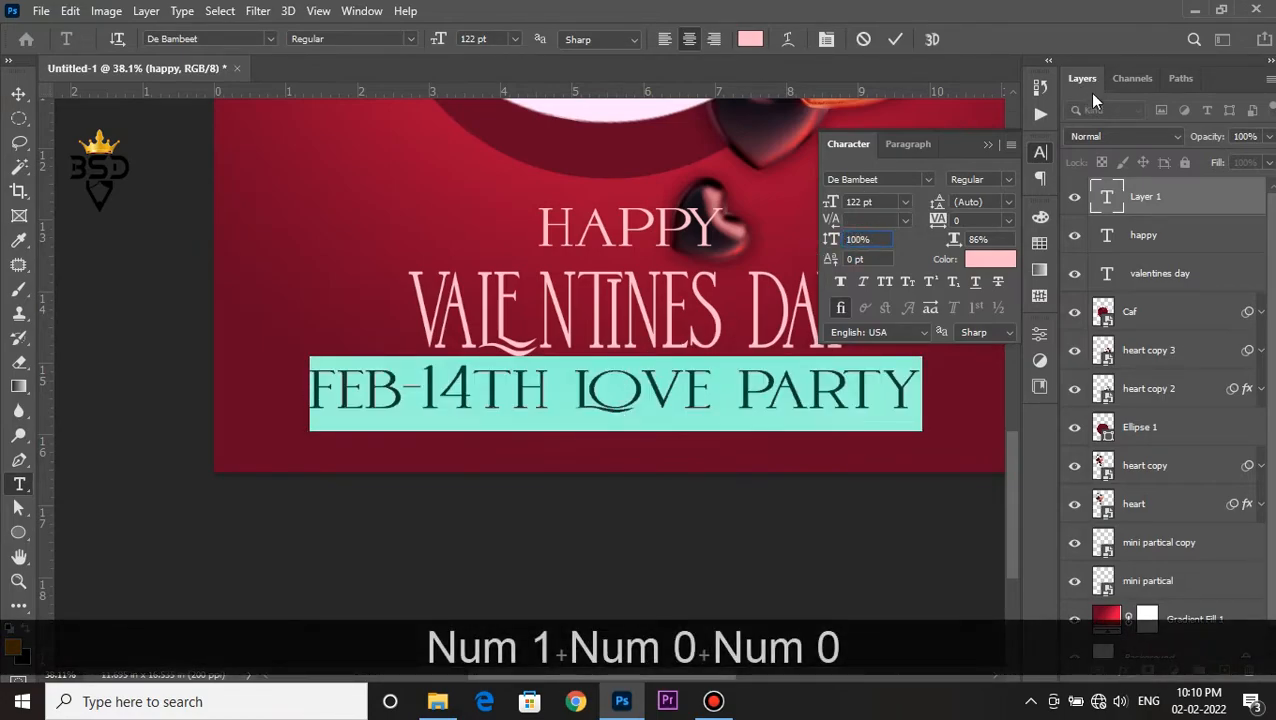
left_click(927, 178)
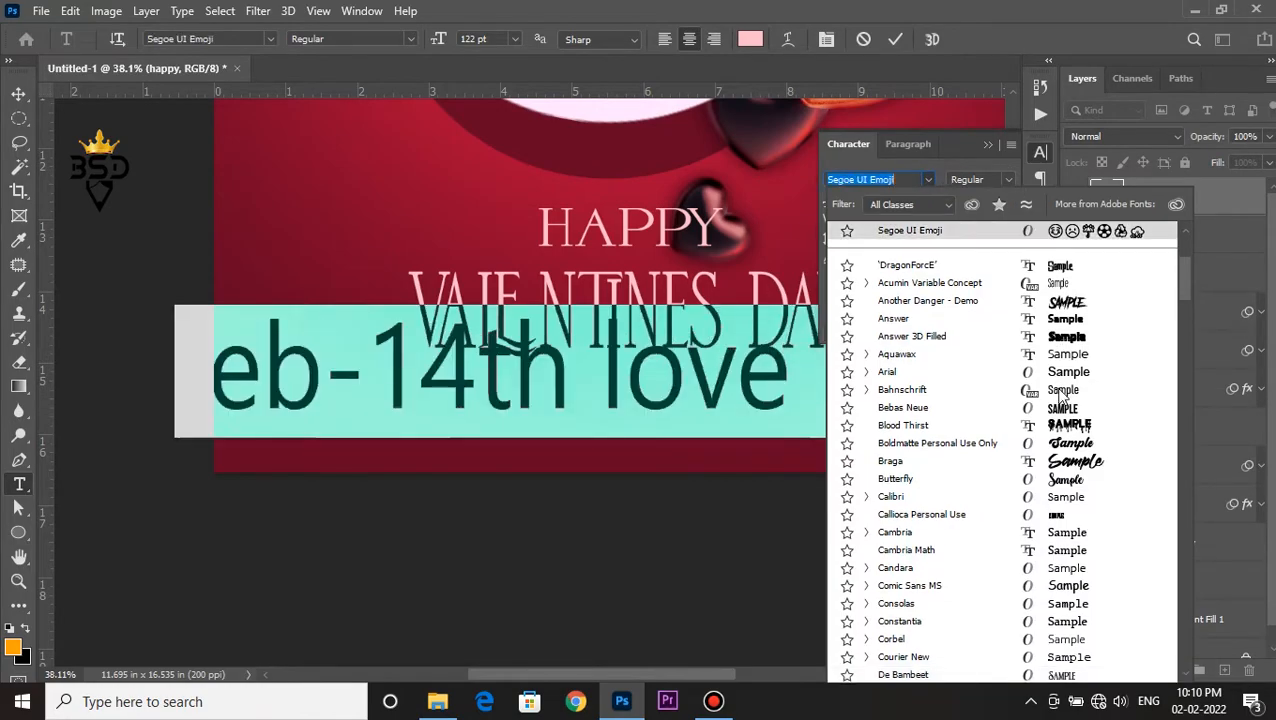
left_click(1060, 371)
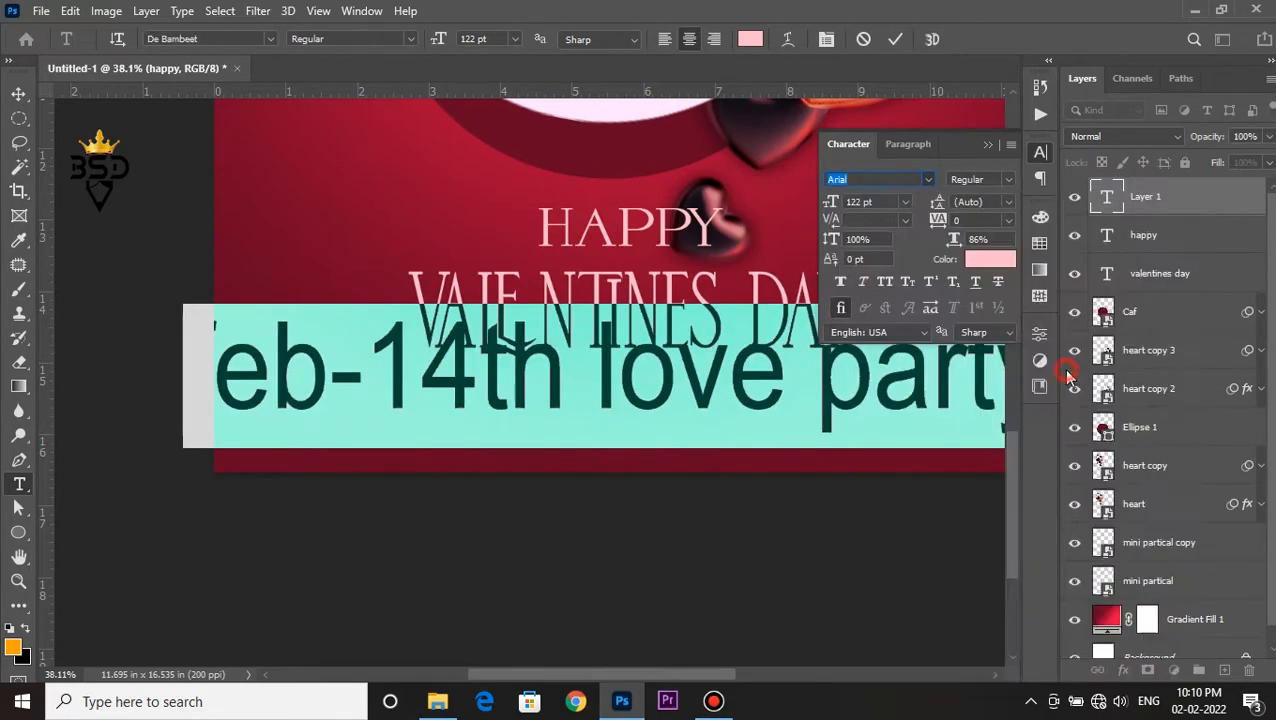
Apply All Caps to the FEB-14TH LOVE PARTY text, reduce its size to 25 pt and commit it.
left_click(884, 283)
left_click_drag(835, 202, 741, 207)
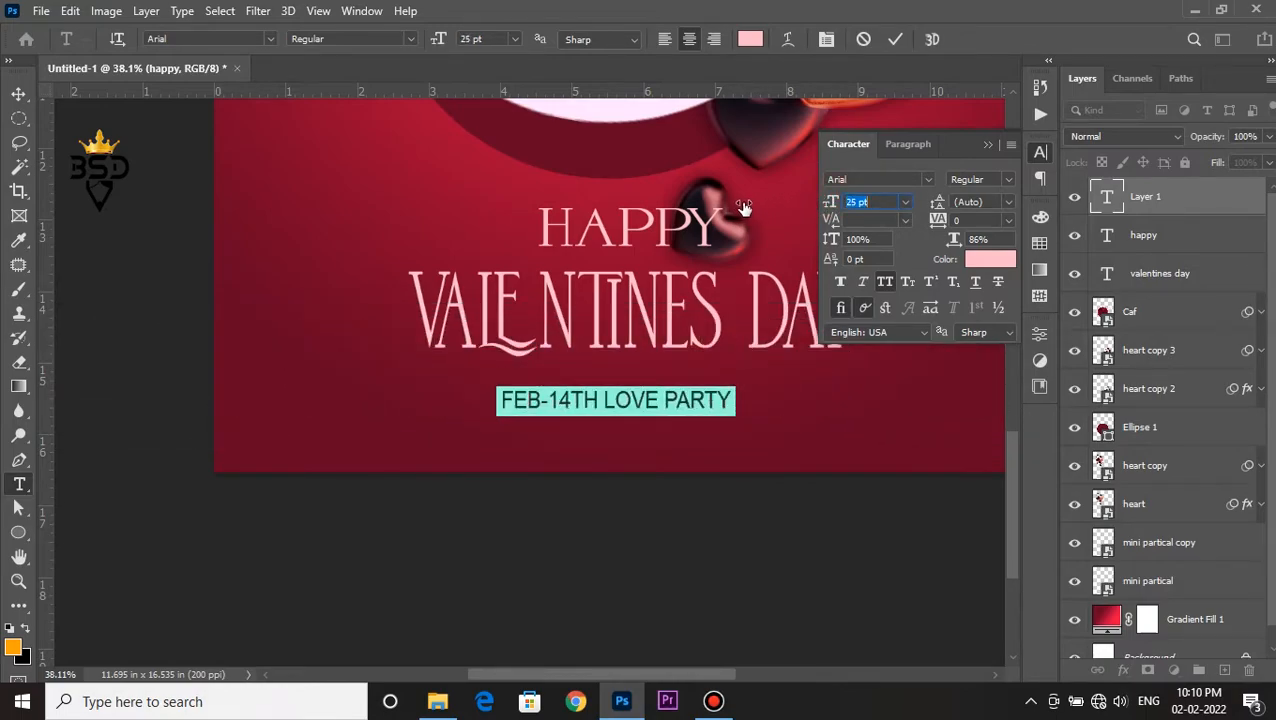
left_click(895, 40)
left_click(987, 145)
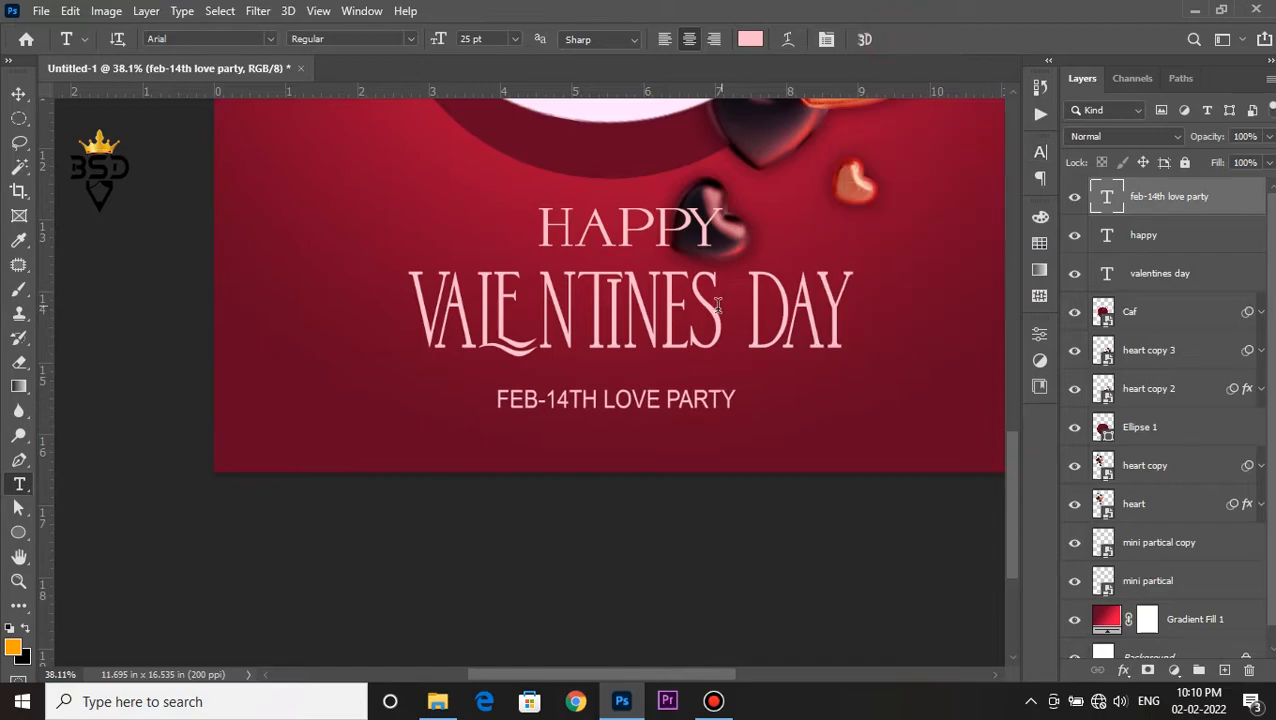
Move the FEB-14TH LOVE PARTY line so it is centered on the poster beneath VALENTINES DAY.
key("v")
left_click_drag(679, 391, 695, 385)
scroll(697, 384, "down", 4)
scroll(577, 540, "up", 2)
Enlarge the VALENTINES DAY title slightly around its center and nudge it down between the two smaller text lines.
left_click_drag(577, 540, 592, 407)
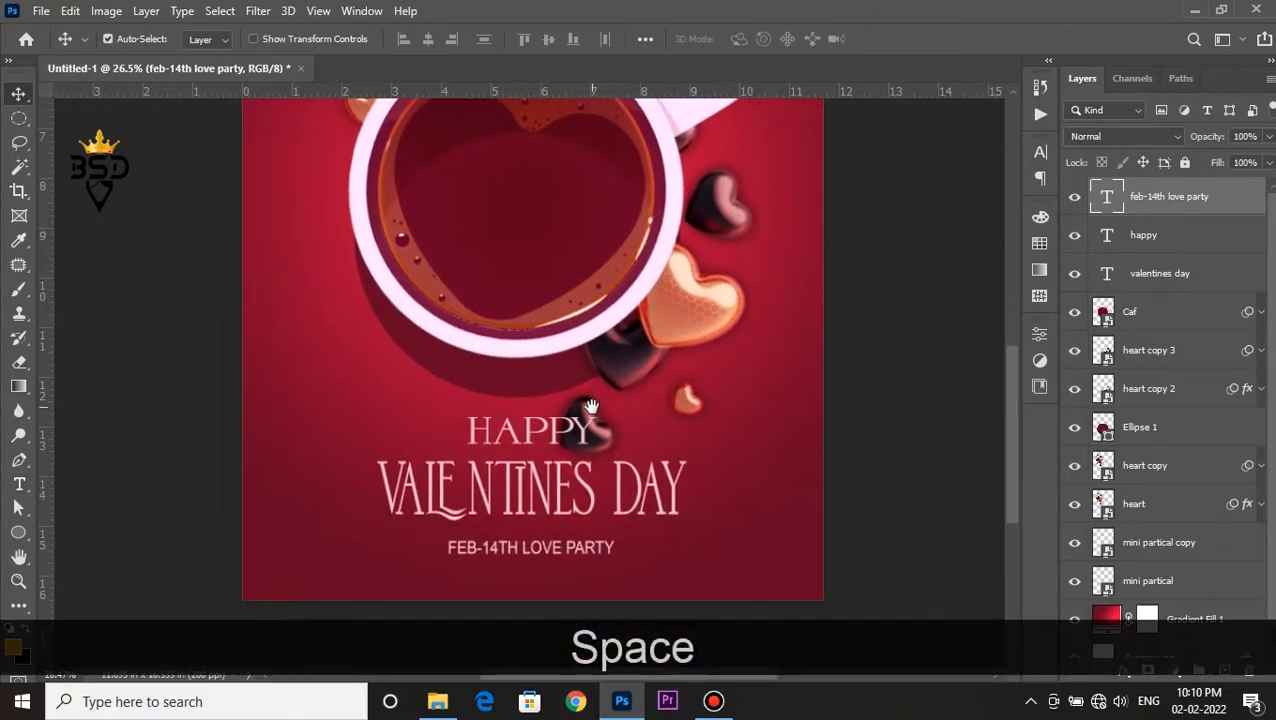
left_click(548, 486)
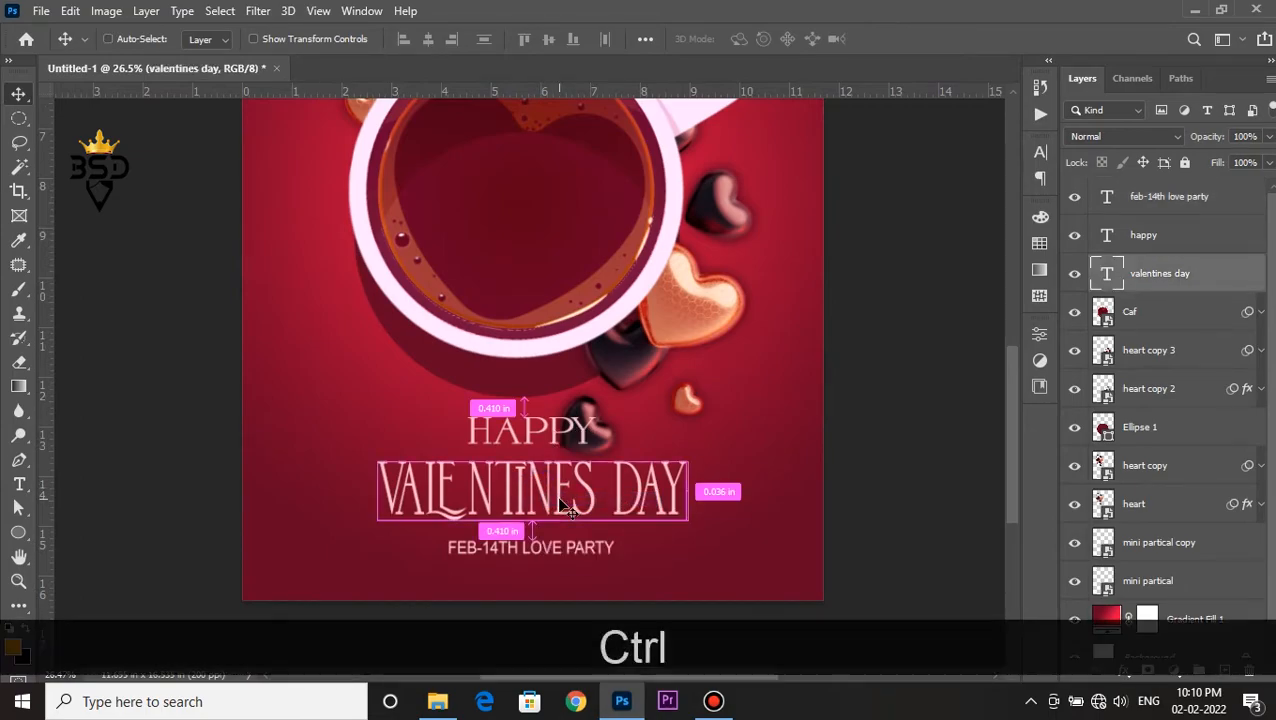
key("ctrl+t")
left_click_drag(687, 443, 704, 438)
key("Down")
key("Down")
key("Down")
key("Down")
key("Return")
Create a new empty layer directly above the Gradient Fill 1 layer.
scroll(607, 423, "down", 5)
scroll(588, 378, "down", 1)
scroll(590, 381, "up", 2)
key("space")
left_click_drag(501, 432, 528, 401)
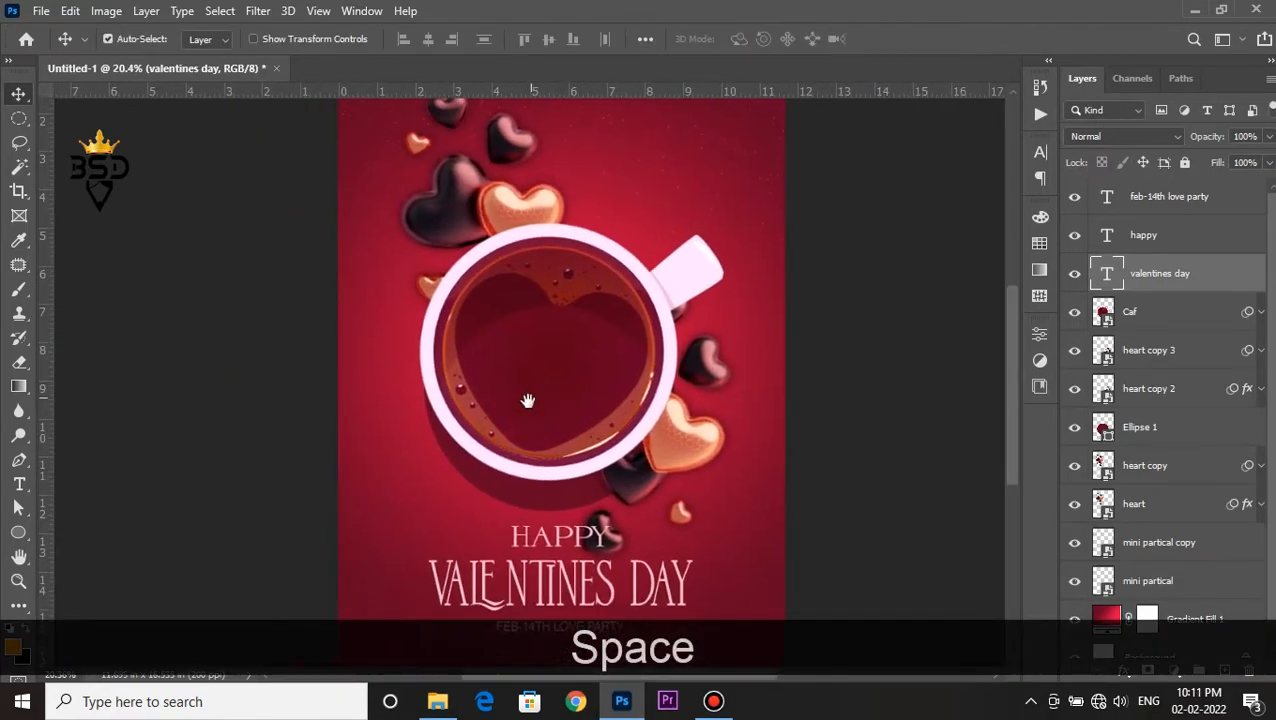
scroll(527, 400, "up", 2)
scroll(533, 436, "down", 4)
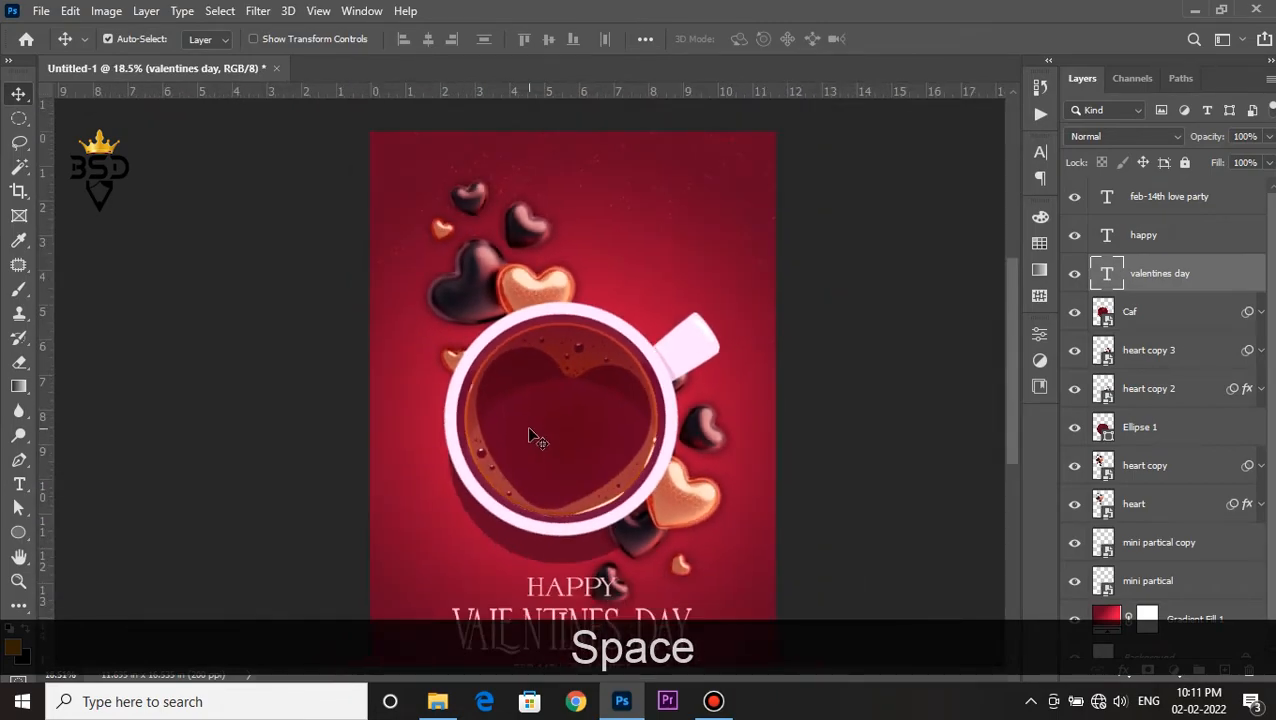
left_click(1184, 621)
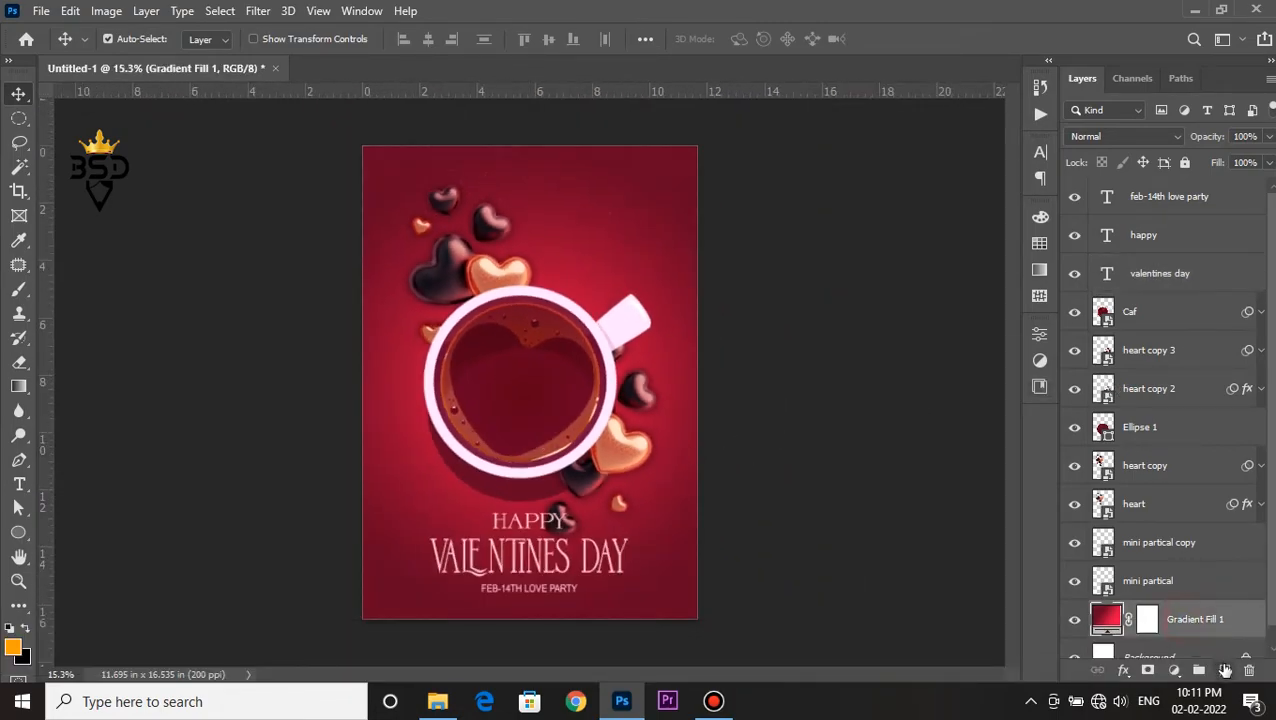
left_click(1224, 670)
With the Brush tool, sample the red background beside the cup and brighten it as the foreground color.
key("b")
key("bracketright")
key("bracketright")
key("bracketright")
key("alt")
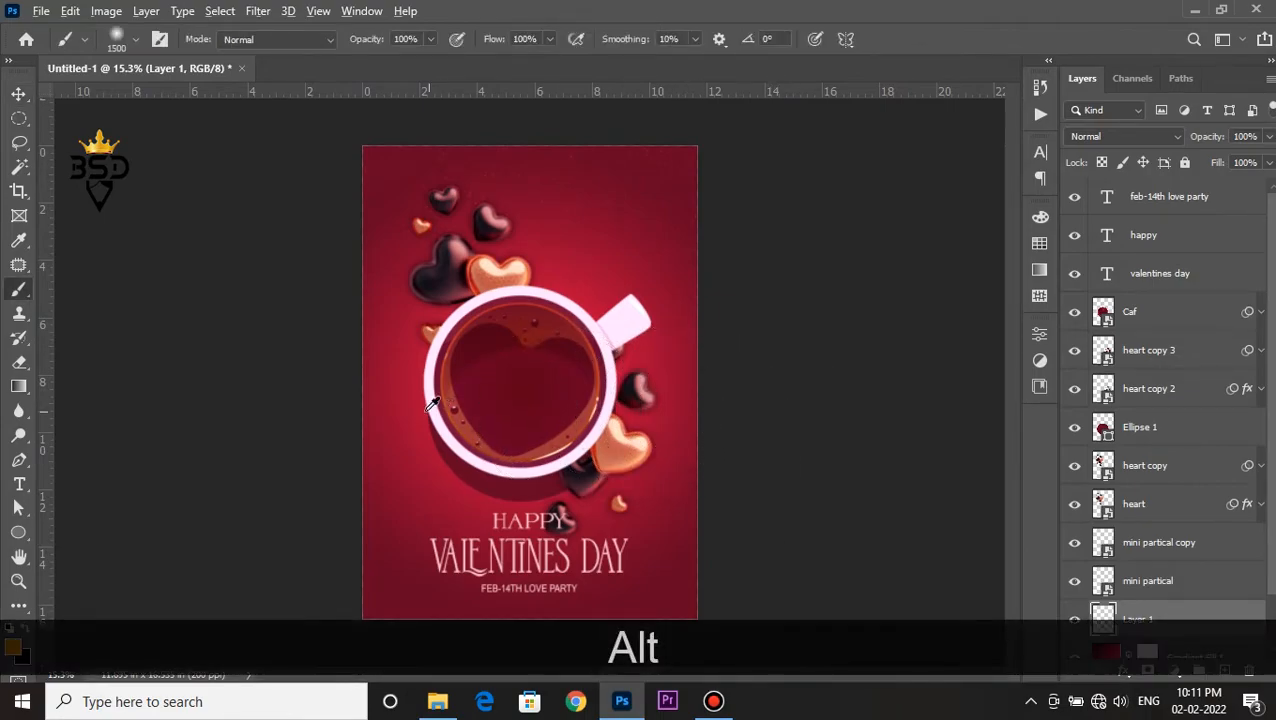
left_click(424, 408, "alt")
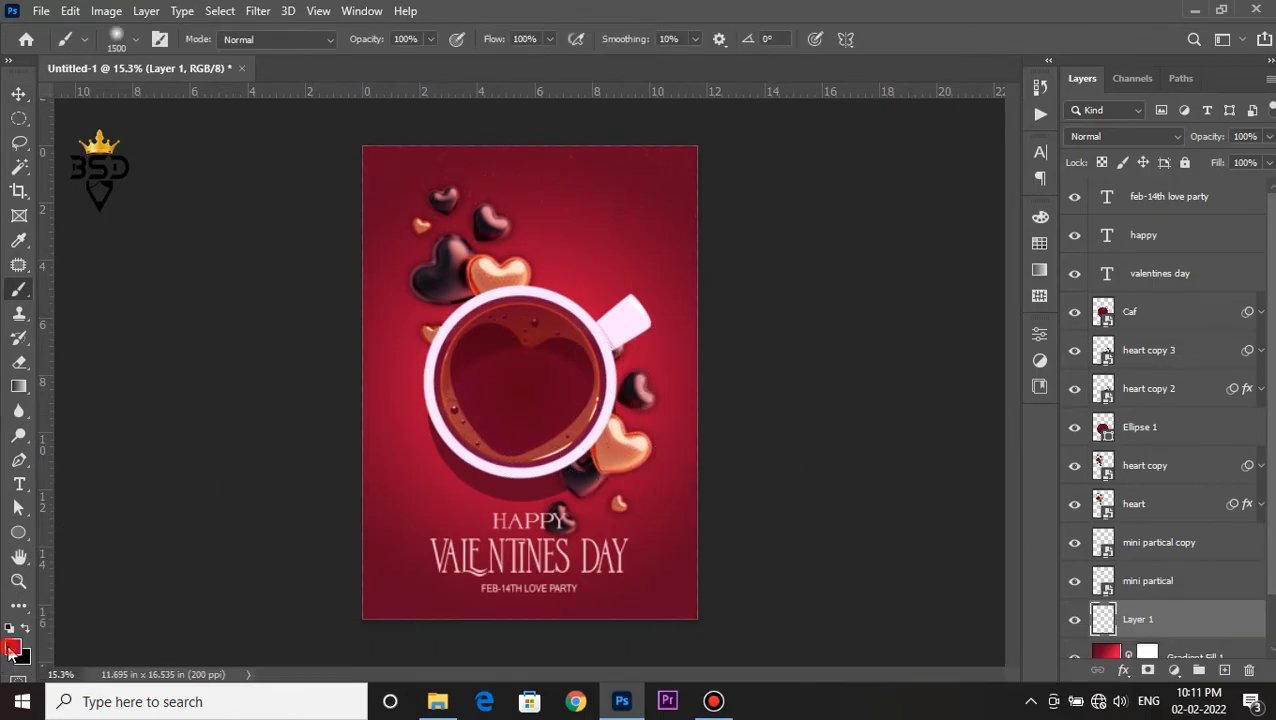
left_click(14, 647)
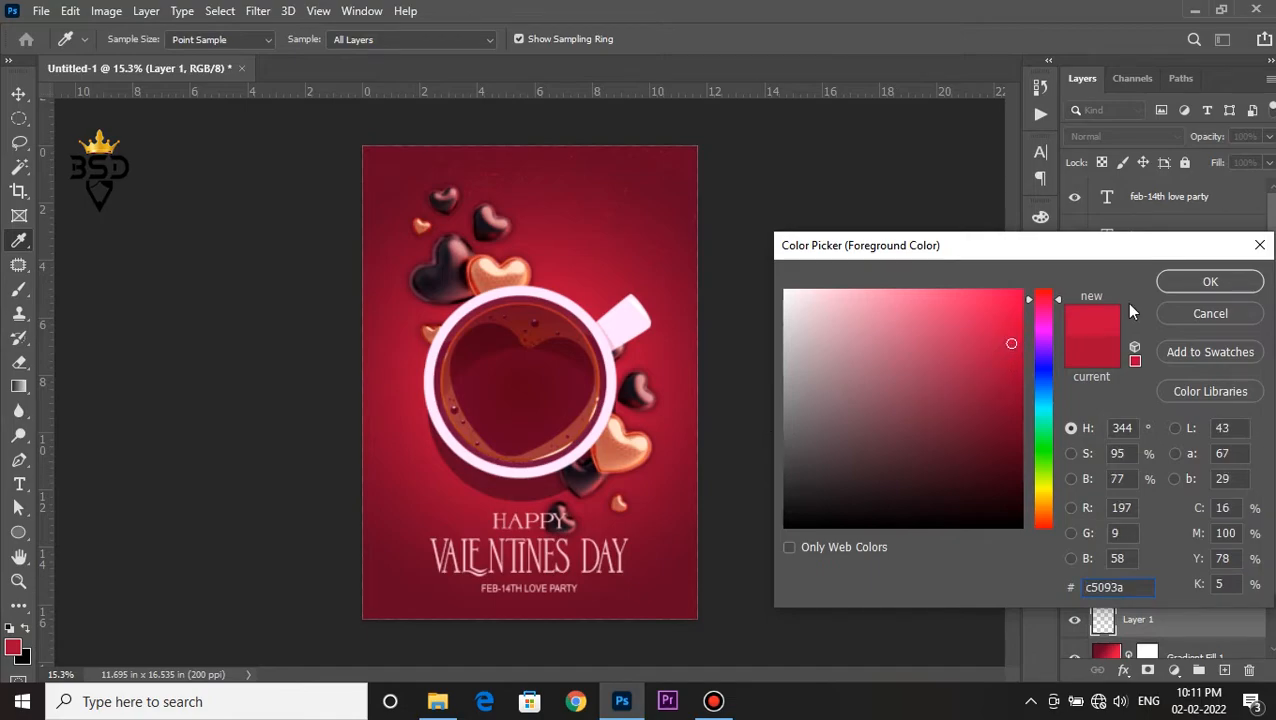
key("Return")
Enlarge the soft brush to 2400 px and paint a red glow behind the center of the cup on Layer 1.
key("bracketright")
key("bracketright")
key("bracketright")
key("bracketright")
key("bracketright")
key("bracketright")
key("bracketright")
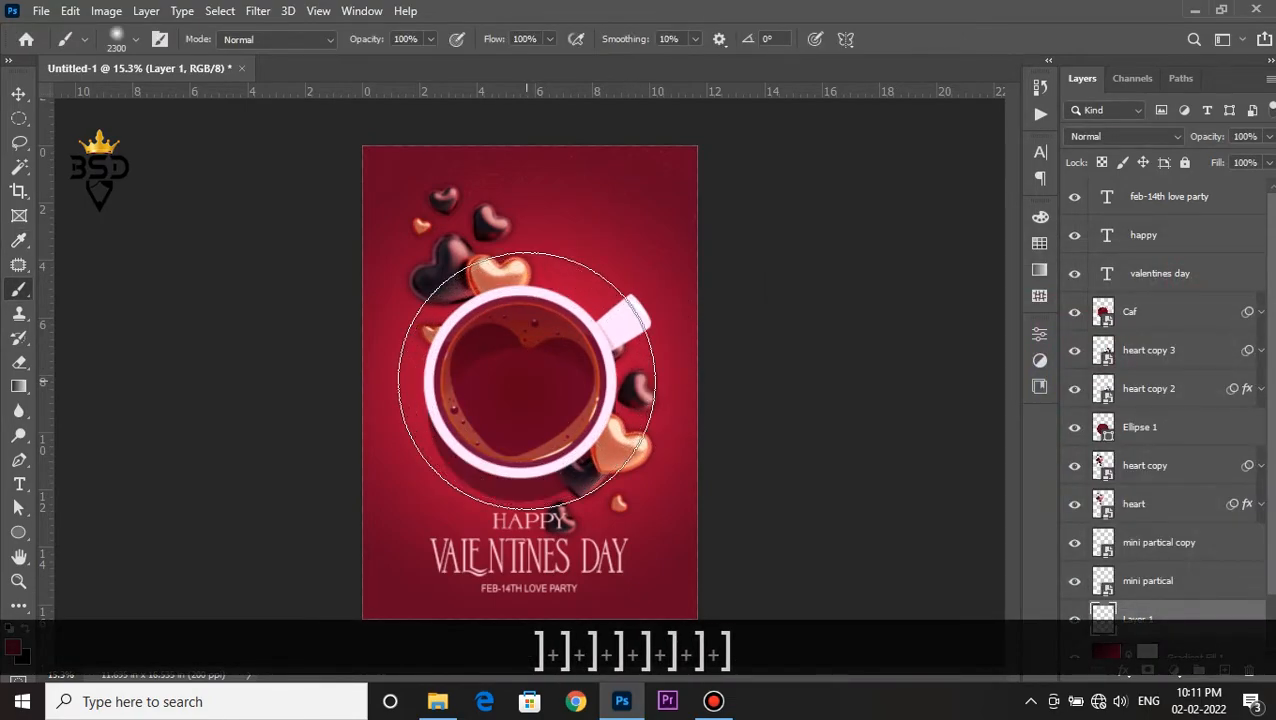
key("bracketright")
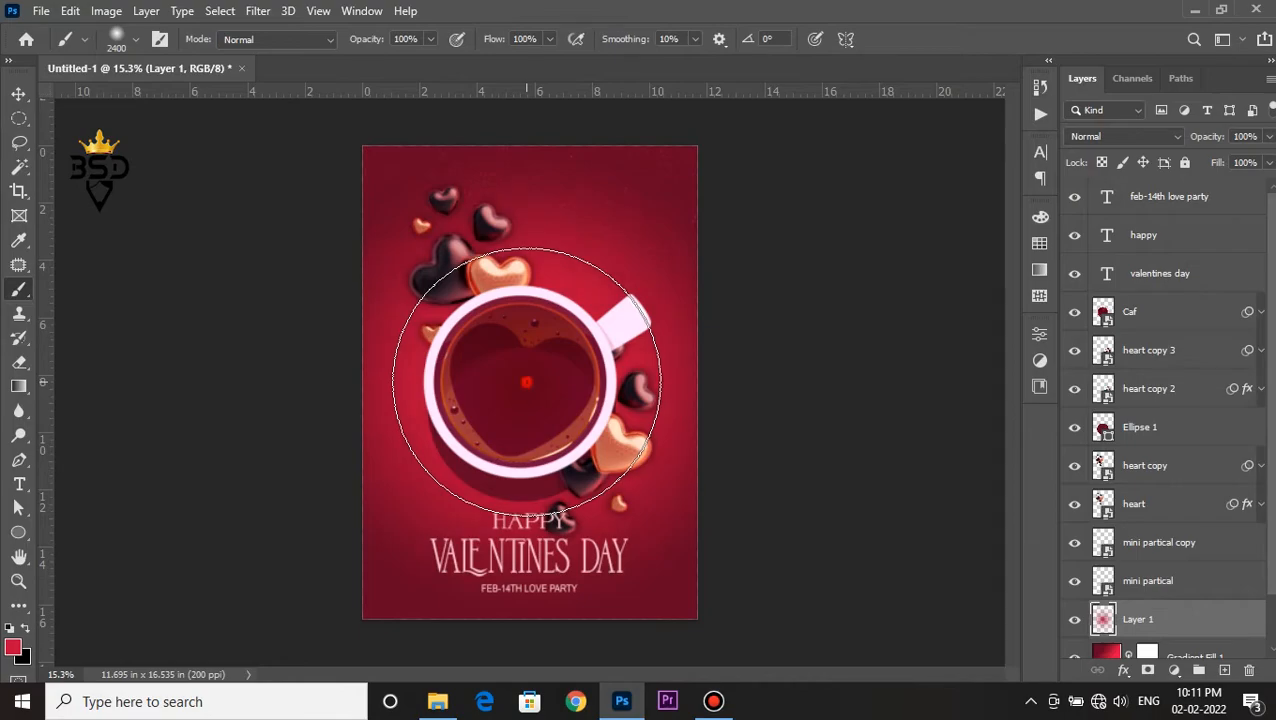
key("v")
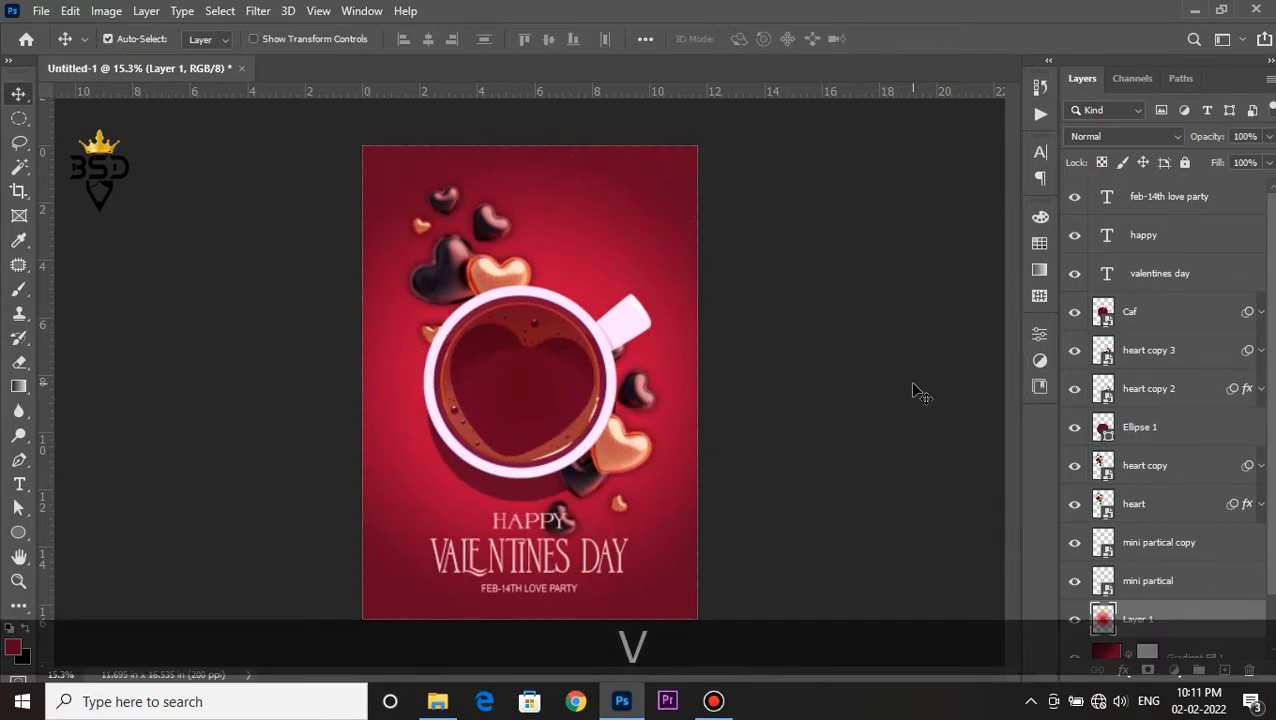
Bring the Rose image from File Explorer into the poster as a new layer above Layer 1.
scroll(593, 335, "up", 3)
key("space")
left_click_drag(556, 327, 587, 393)
mouse_move(455, 695)
left_click(467, 620)
left_click(440, 255)
left_click_drag(417, 240, 646, 283)
Scale the rose to about 123% and place it above the cup, between the hearts and the handle.
left_click_drag(683, 238, 715, 197)
left_click_drag(678, 275, 639, 288)
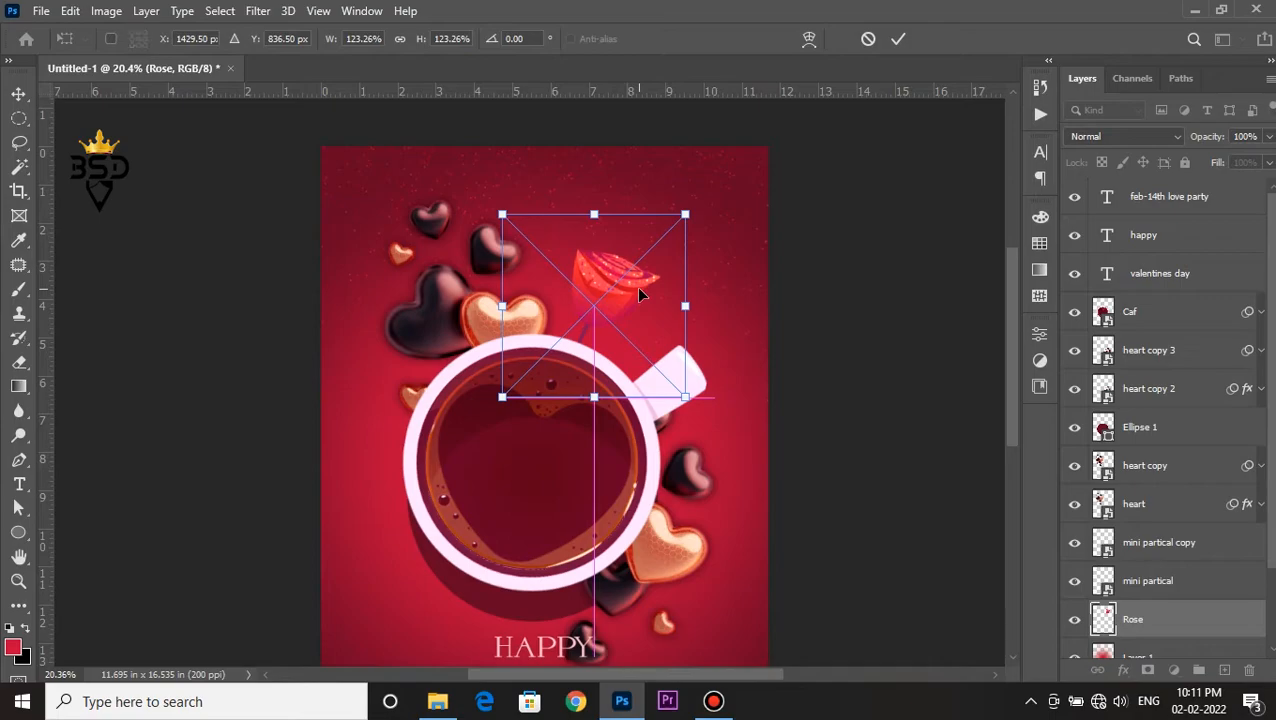
key("Return")
Darken the Rose layer's shadows with a Curves adjustment, moving the black point to input 23.
scroll(639, 290, "down", 2)
scroll(630, 290, "up", 3)
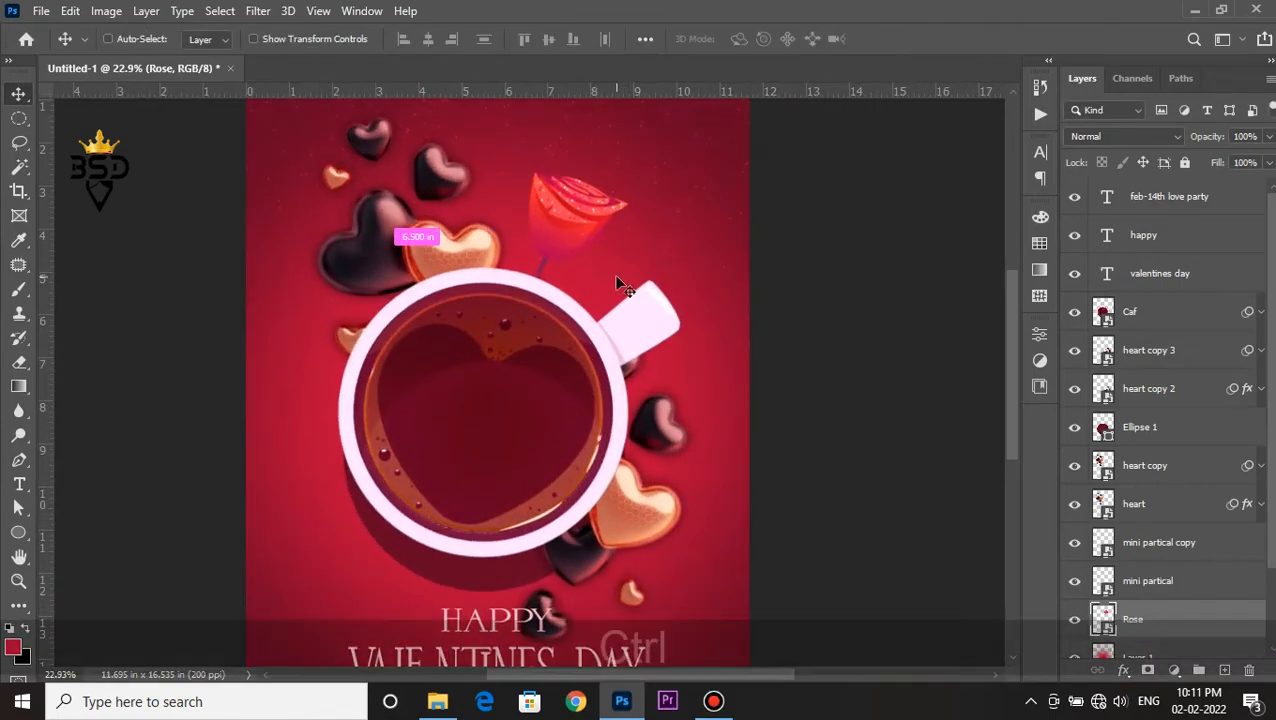
key("ctrl+m")
left_click_drag(717, 484, 742, 490)
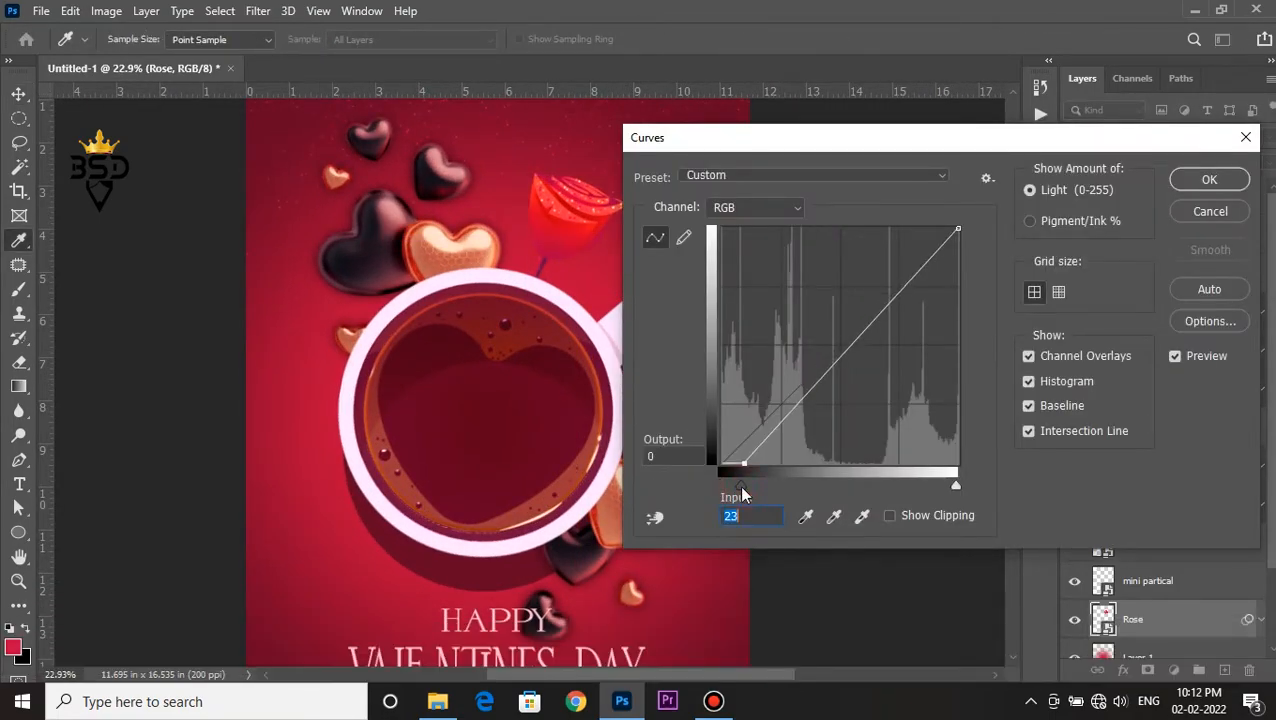
left_click(1224, 180)
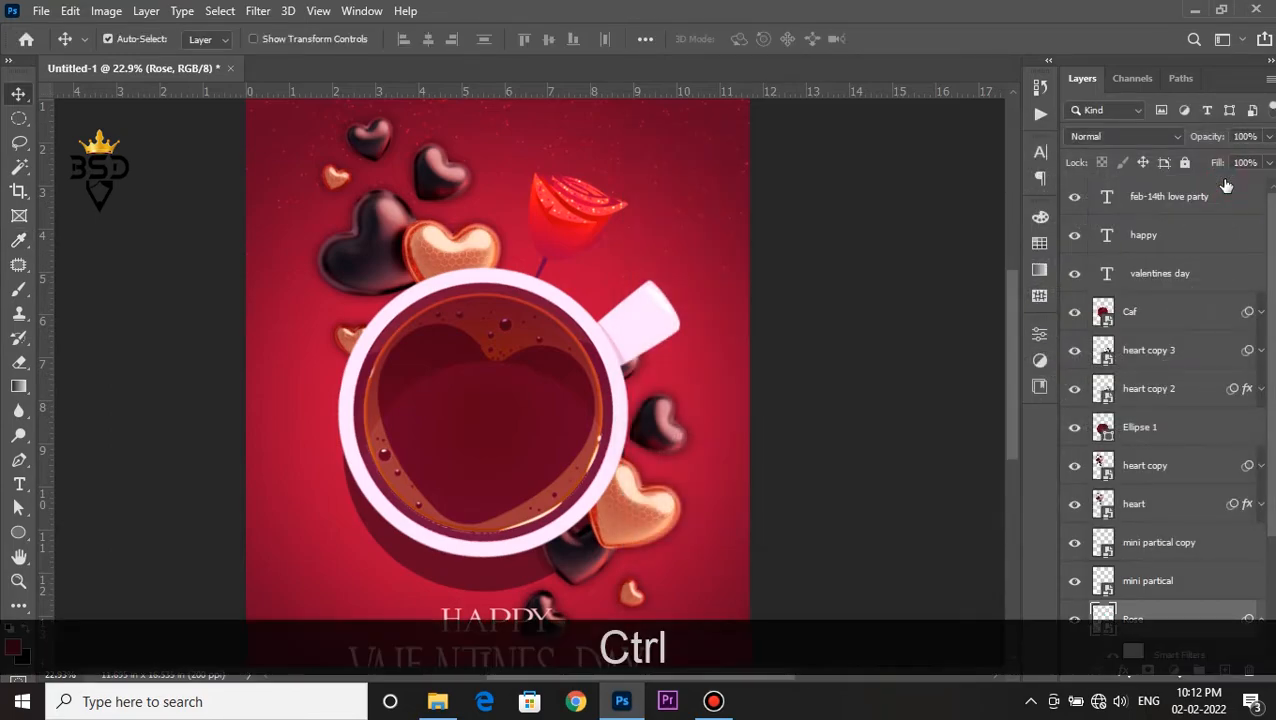
Duplicate the Rose layer and collapse the smart filter lists of both rose layers.
key("ctrl+j")
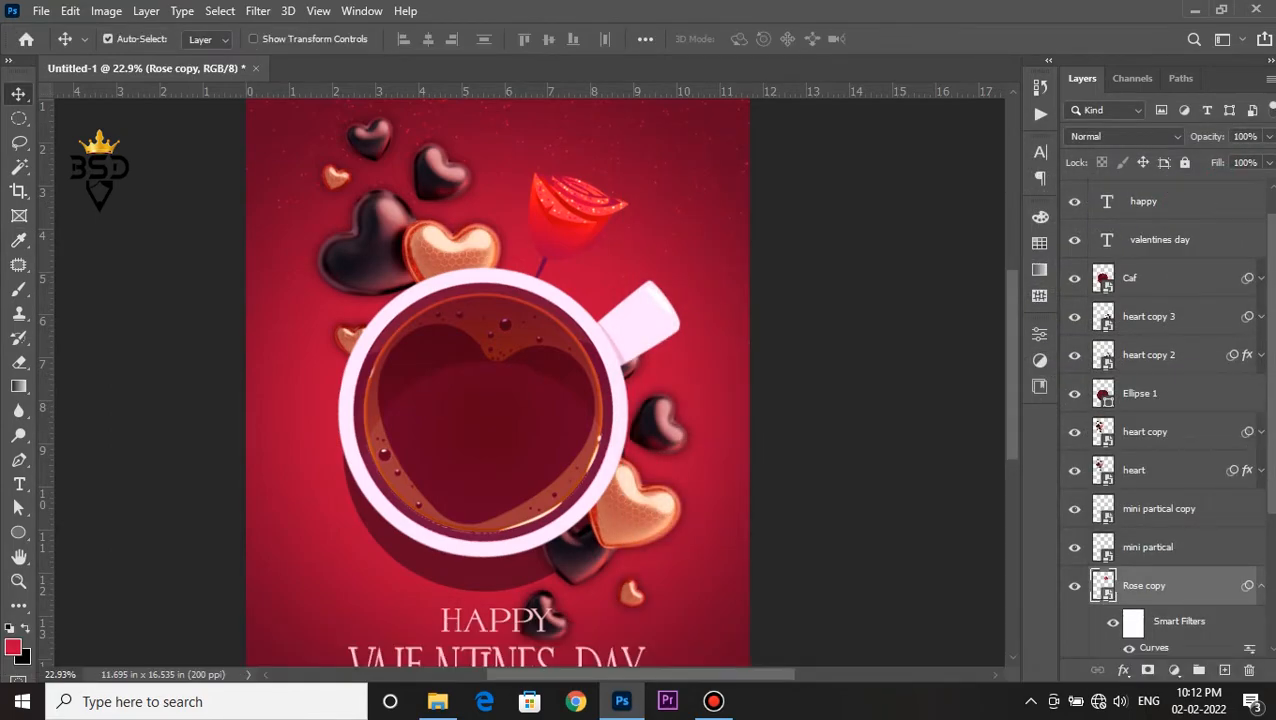
scroll(1165, 450, "down", 2)
left_click(1261, 464)
left_click(1261, 504)
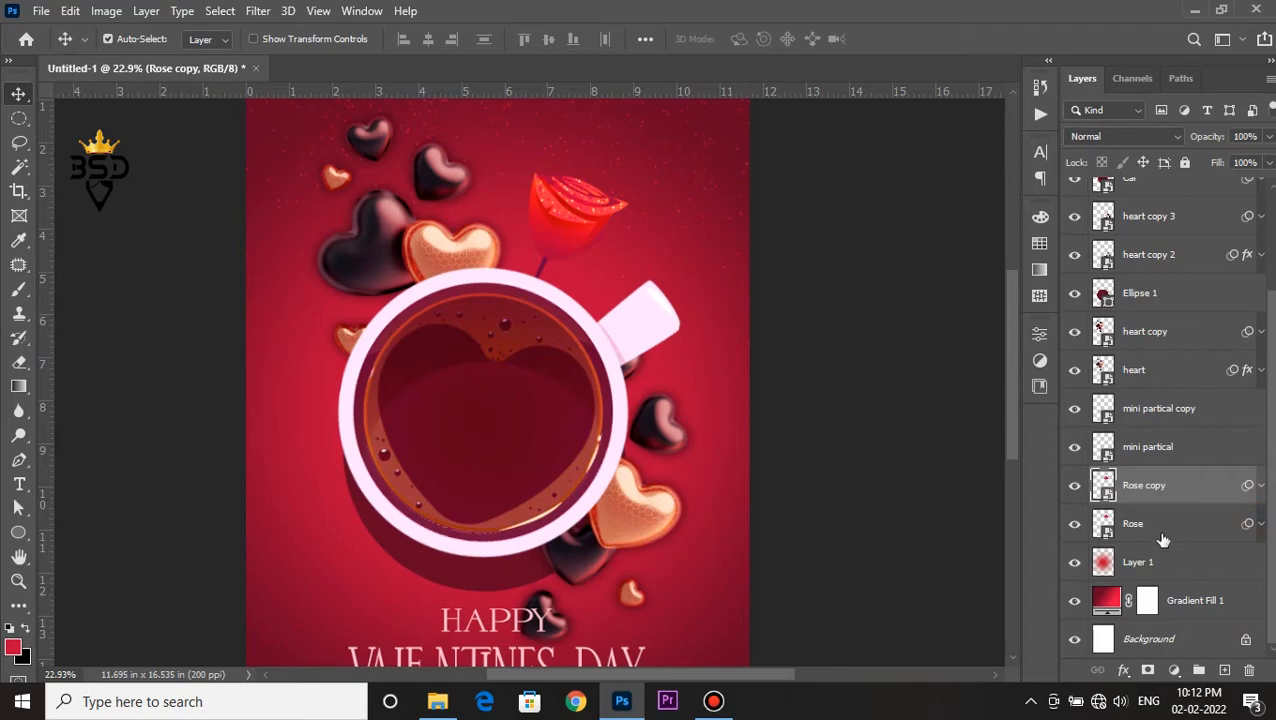
Rotate the lower Rose layer about 29°, scale it to 102.5% and place it behind the first rose near the cup handle.
left_click(1162, 535)
key("ctrl+t")
left_click_drag(682, 240, 685, 281)
left_click_drag(681, 168, 660, 179)
left_click_drag(621, 232, 701, 258)
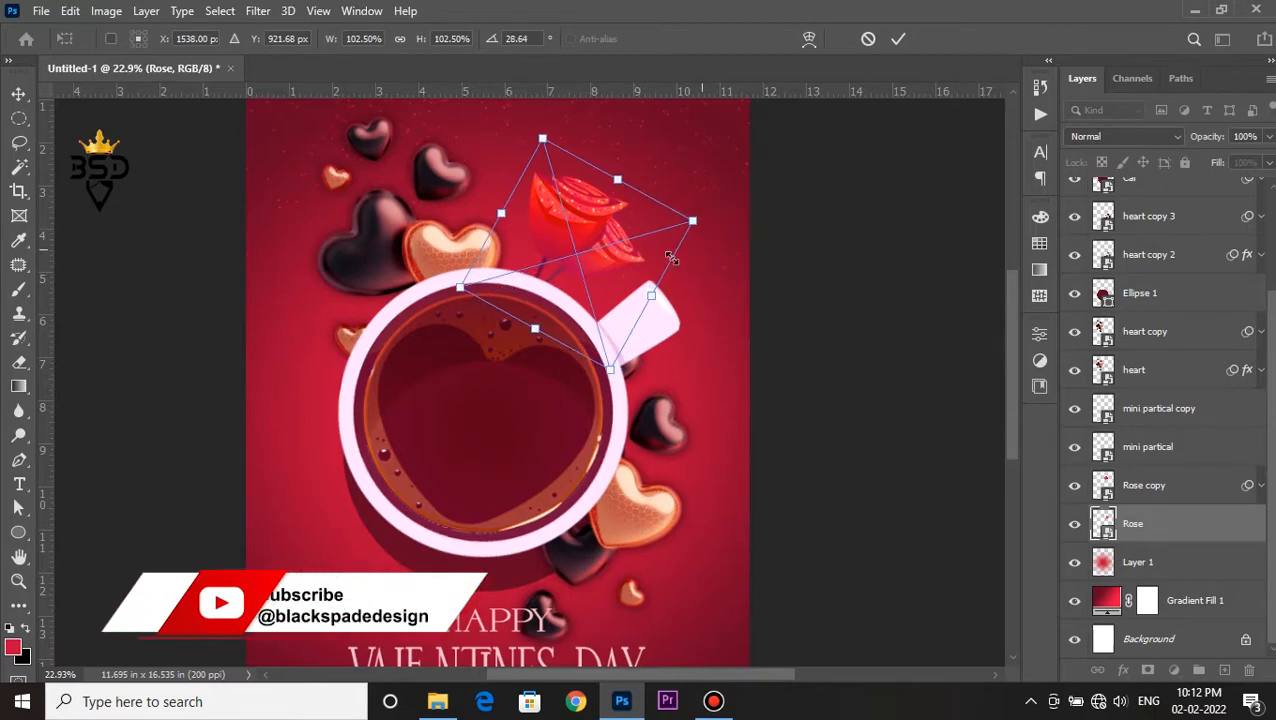
left_click_drag(614, 257, 614, 270)
key("Return")
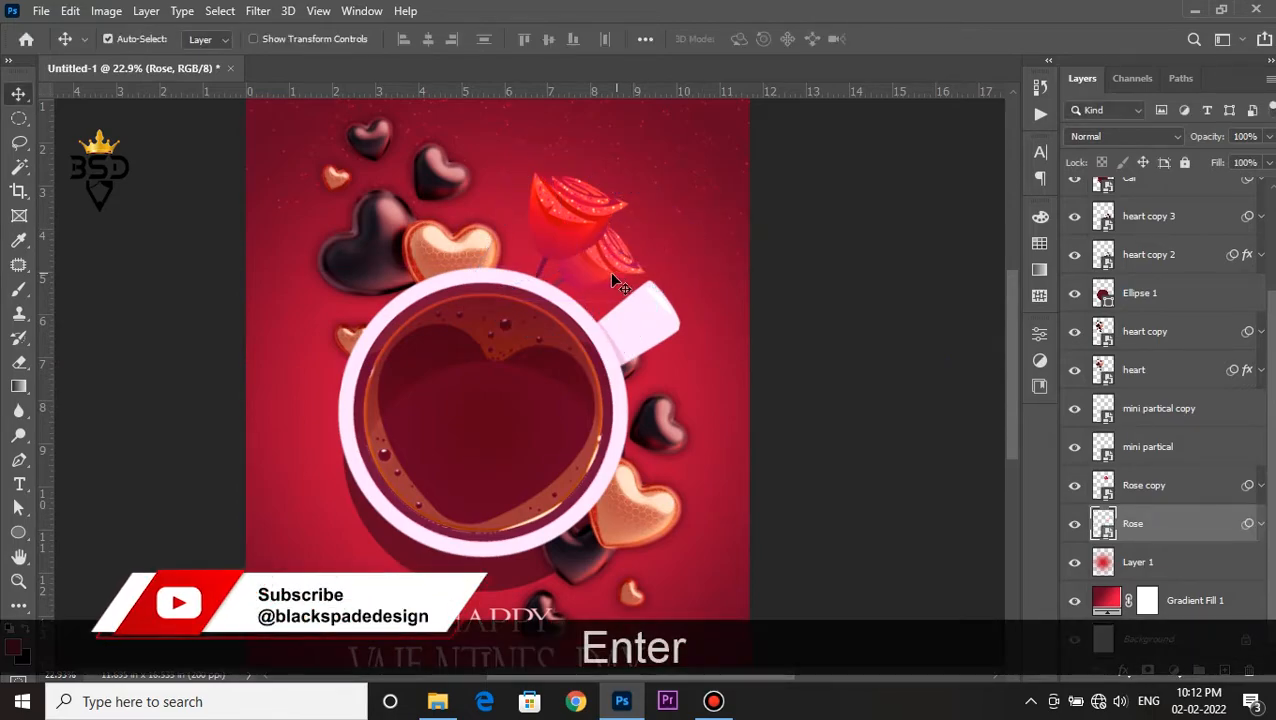
scroll(592, 256, "up", 7)
mouse_move(605, 280)
left_mouse_down()
mouse_move(606, 293)
mouse_move(603, 274)
left_mouse_up()
scroll(604, 290, "down", 5)
scroll(603, 274, "down", 3)
scroll(605, 278, "up", 3)
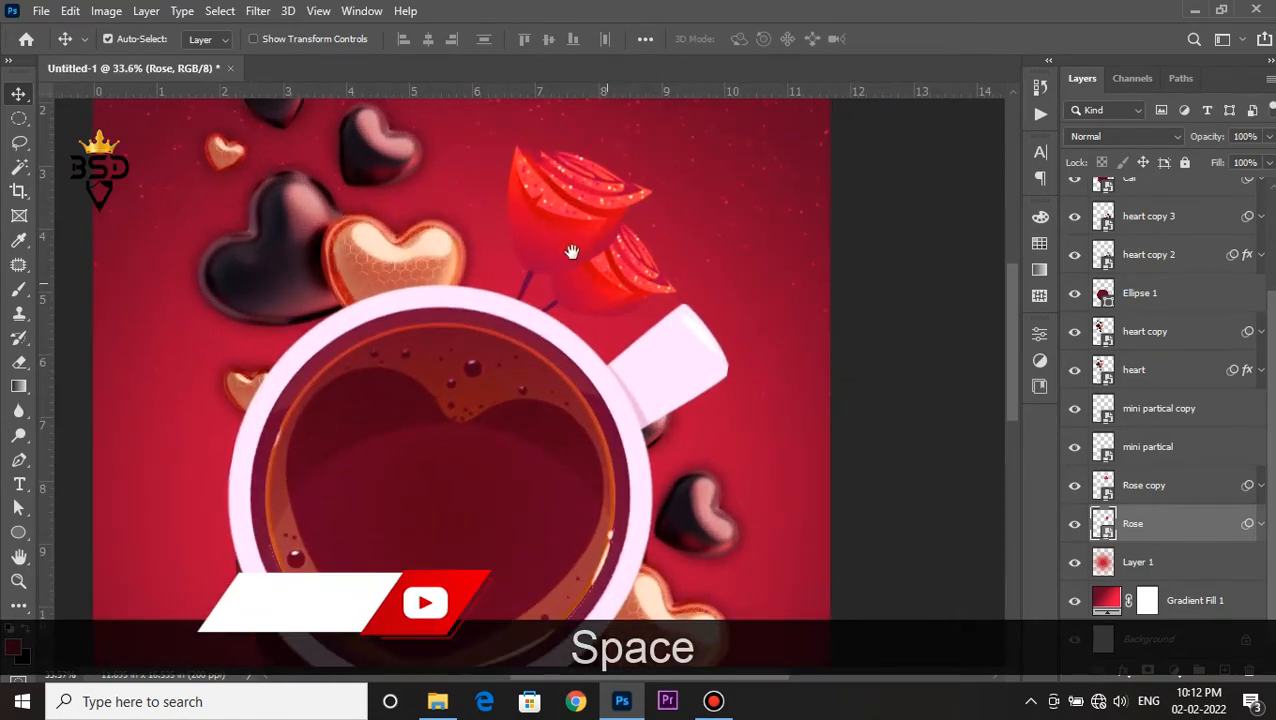
scroll(1165, 420, "up", 1)
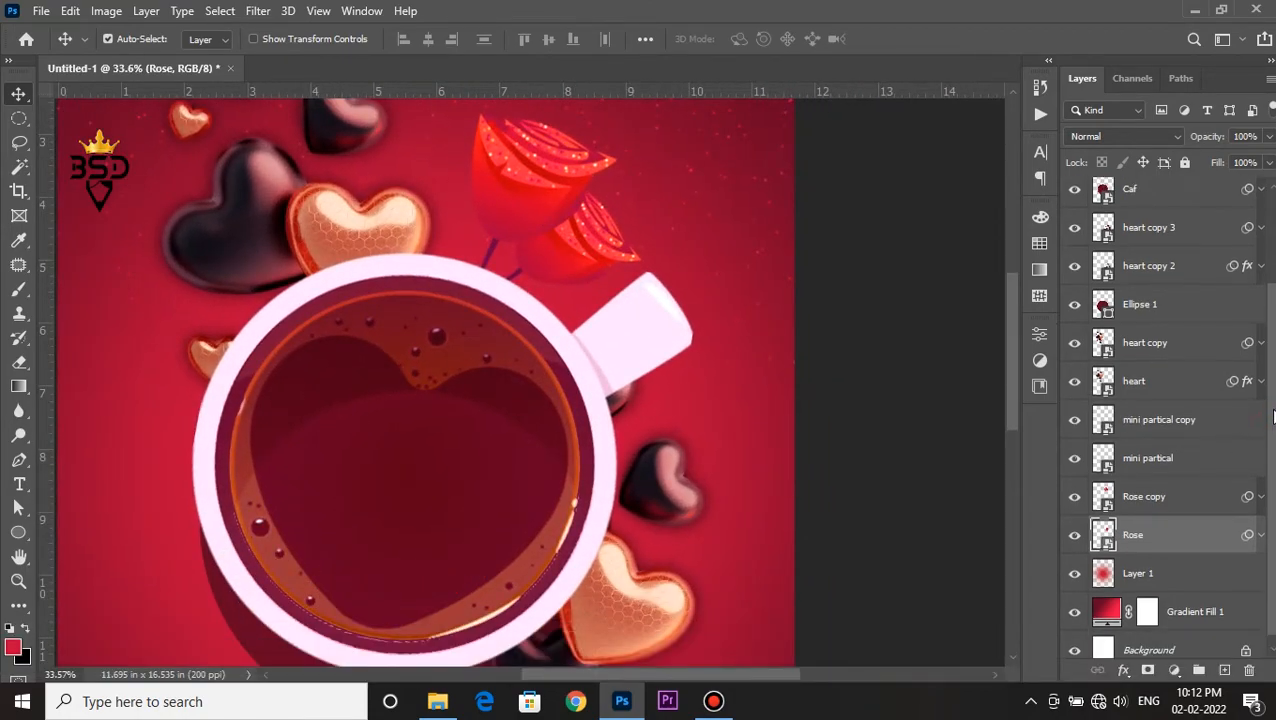
Select the rear rose on the canvas and add a new empty layer directly above the Rose layer.
scroll(605, 271, "up", 3)
left_click_drag(521, 222, 602, 324)
right_click(621, 308)
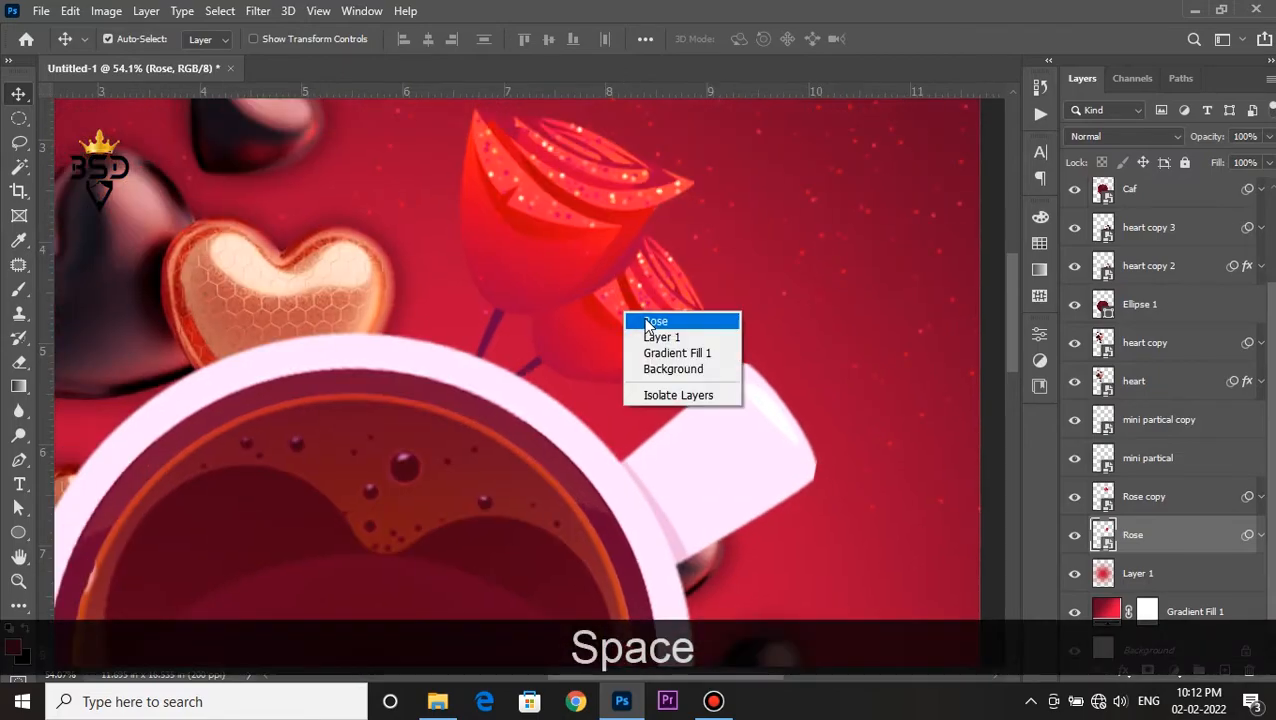
left_click(646, 323)
left_click(1220, 668)
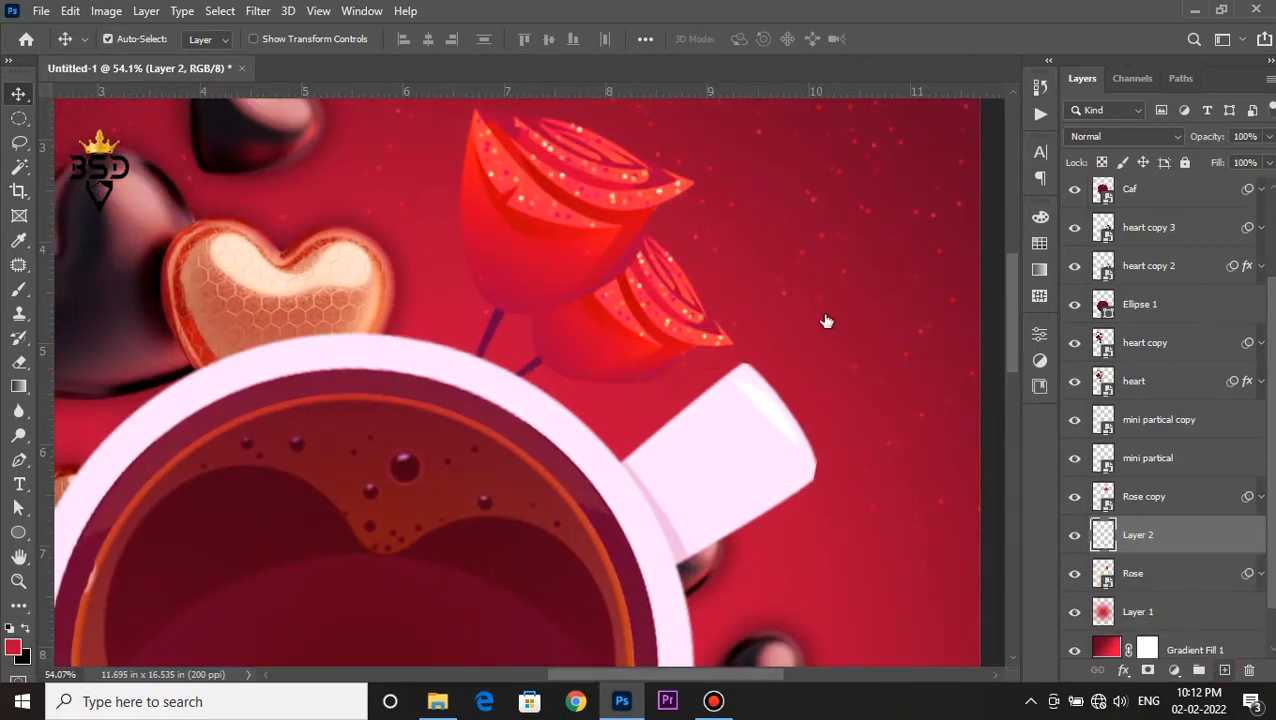
Reduce the soft brush to 600 px and sample the dark red of the coffee as the foreground color.
key("b")
key("bracketleft")
key("bracketleft")
key("bracketleft")
key("bracketleft")
key("bracketleft")
key("bracketleft")
key("bracketleft")
key("bracketleft")
key("bracketleft")
key("bracketleft")
key("bracketleft")
key("bracketleft")
key("bracketleft")
key("bracketleft")
key("bracketleft")
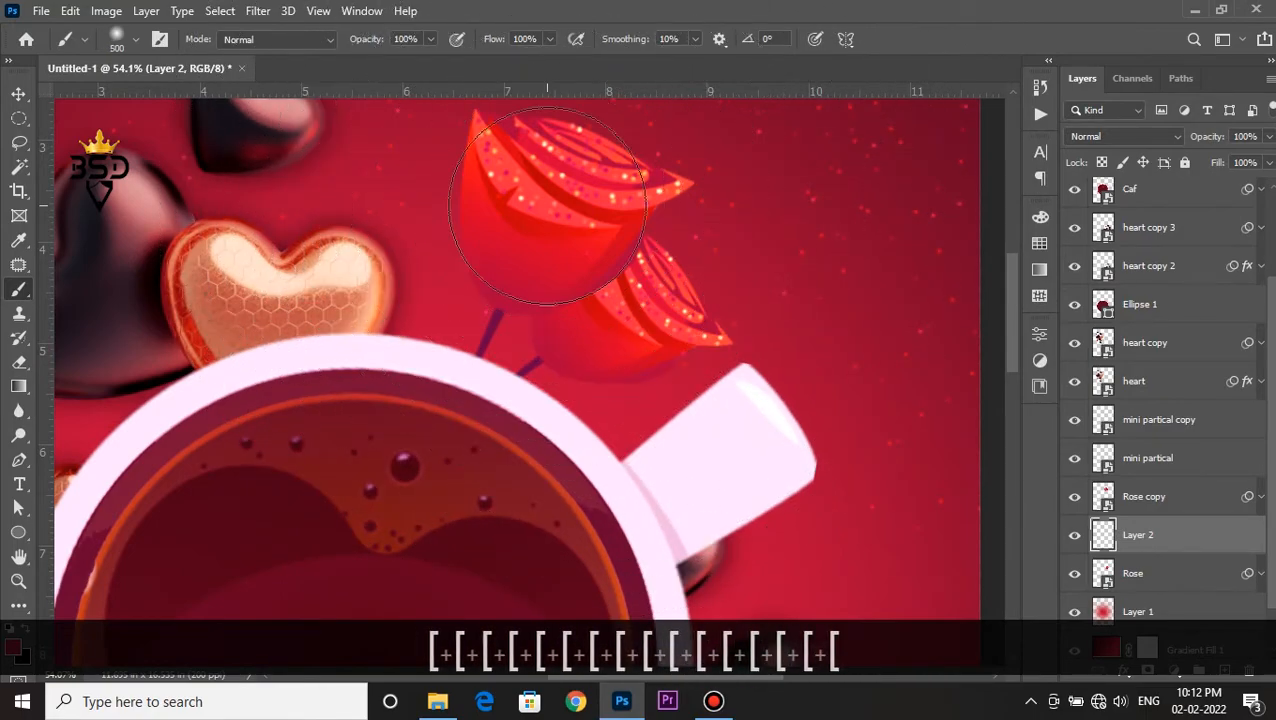
left_click(282, 528, "alt")
key("bracketright")
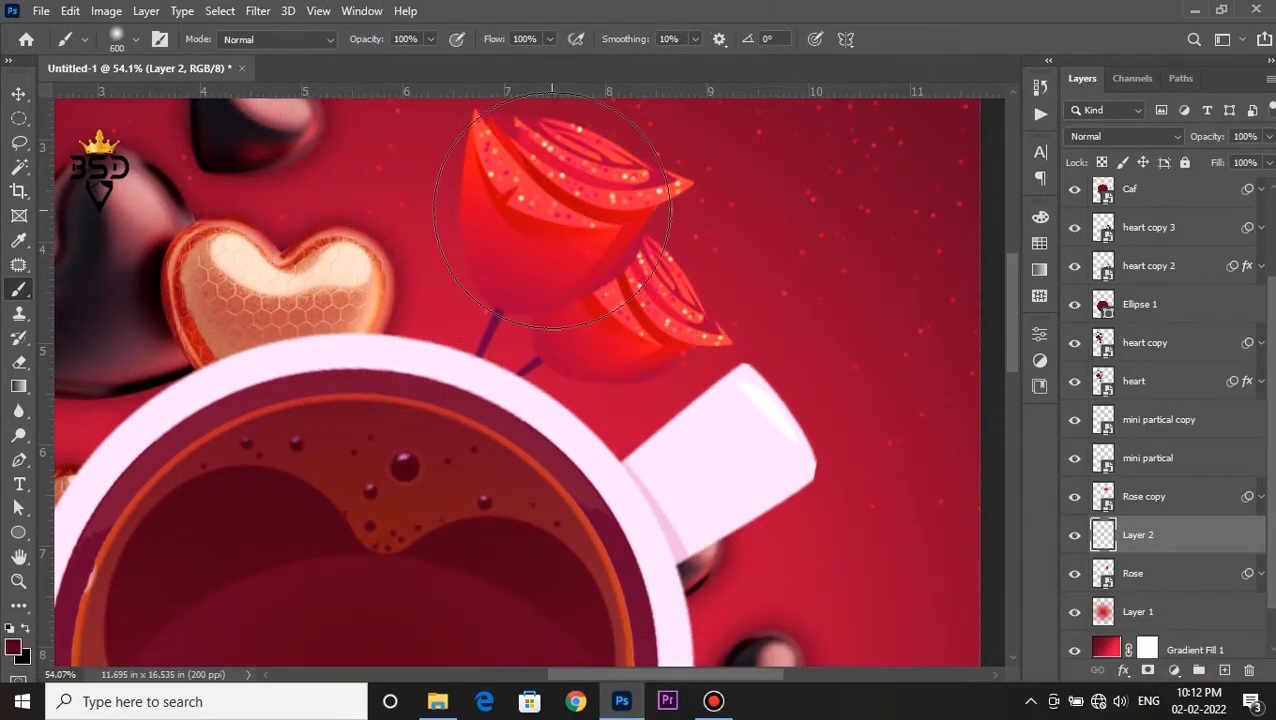
Switch to a hard round brush and paint a dark red circle behind the front rose on Layer 2.
left_click(137, 42)
left_click(69, 217)
left_click(548, 235)
left_click(529, 205)
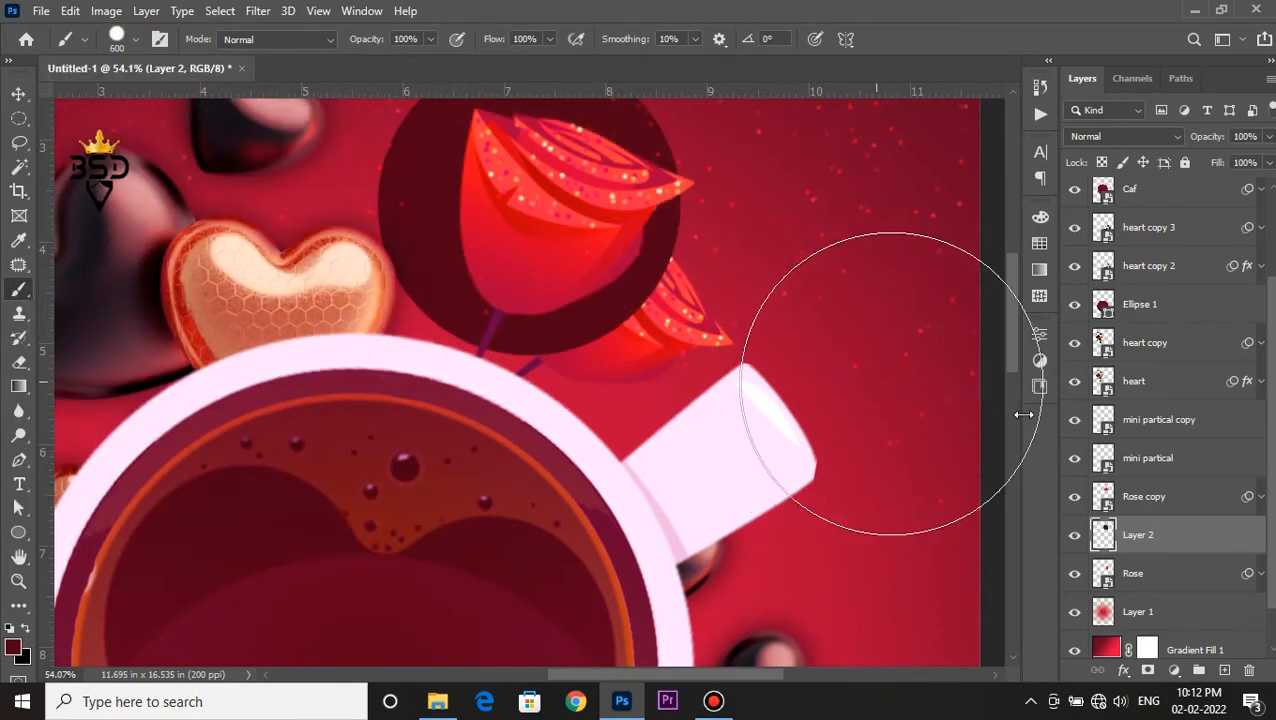
key("v")
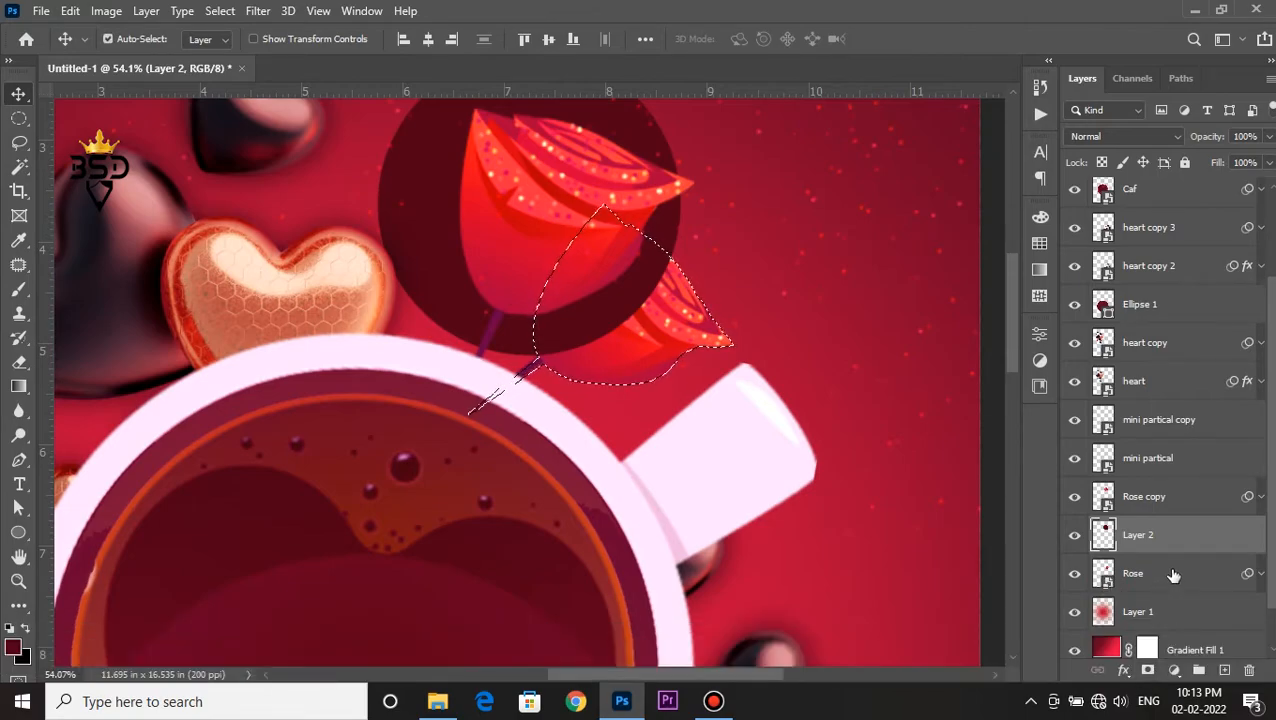
Clear the selection, lower Layer 2's opacity to 78% and nudge the dark circle slightly up and to the left.
key("ctrl+d")
left_click_drag(1179, 126, 1177, 124)
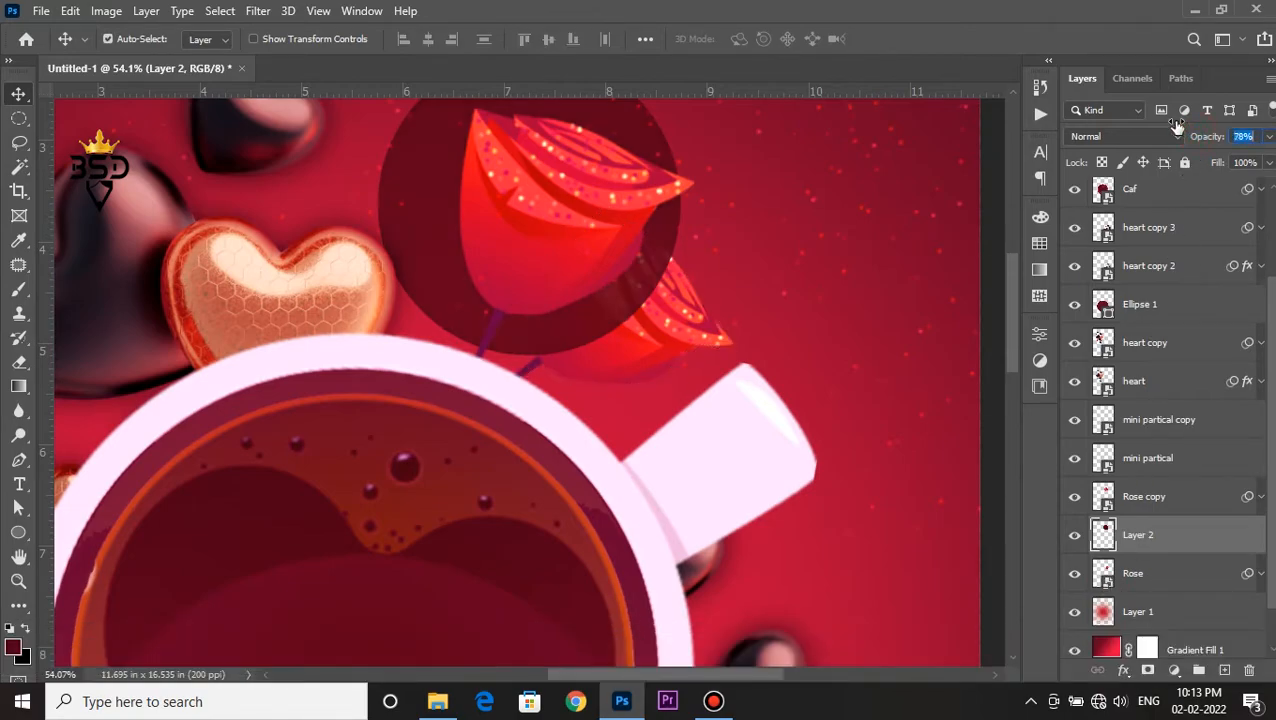
key("Up")
key("Up")
key("Up")
key("Up")
key("Left")
key("Left")
key("Up")
key("Up")
Mask Layer 2 to the outline of the rear rose and lower its opacity to 47%.
left_click(1106, 580, "ctrl")
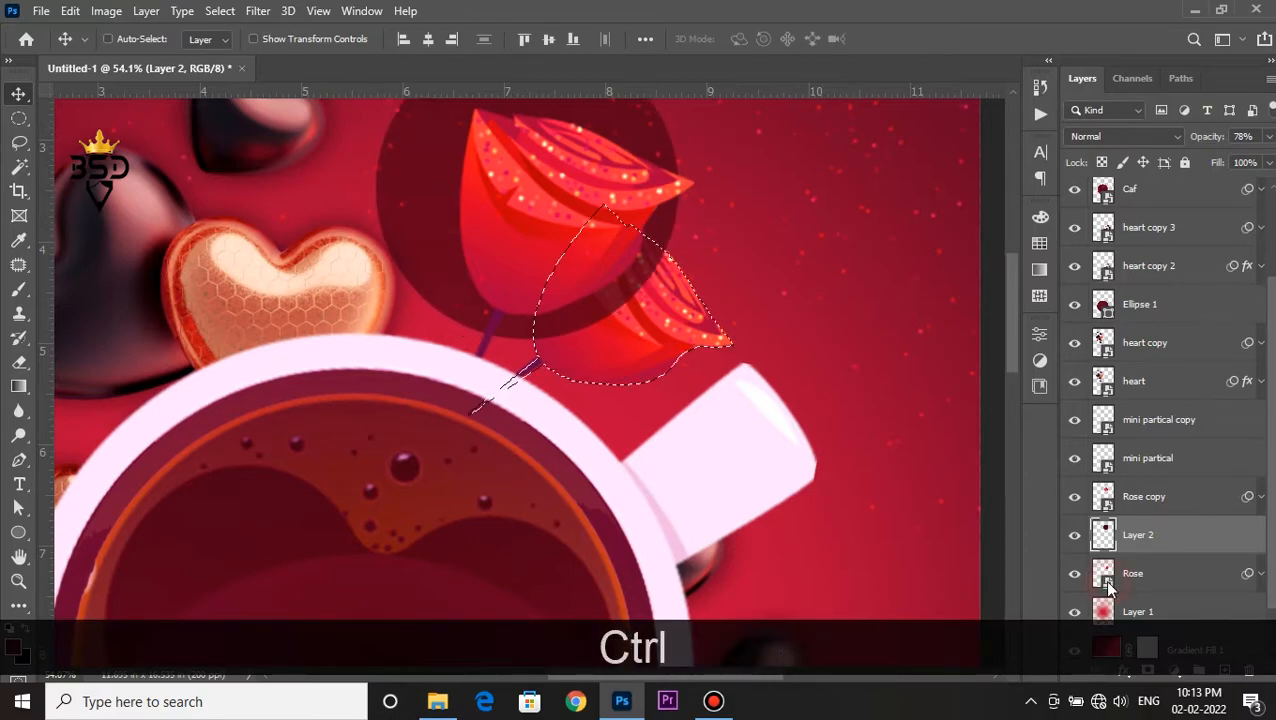
left_click(1147, 671)
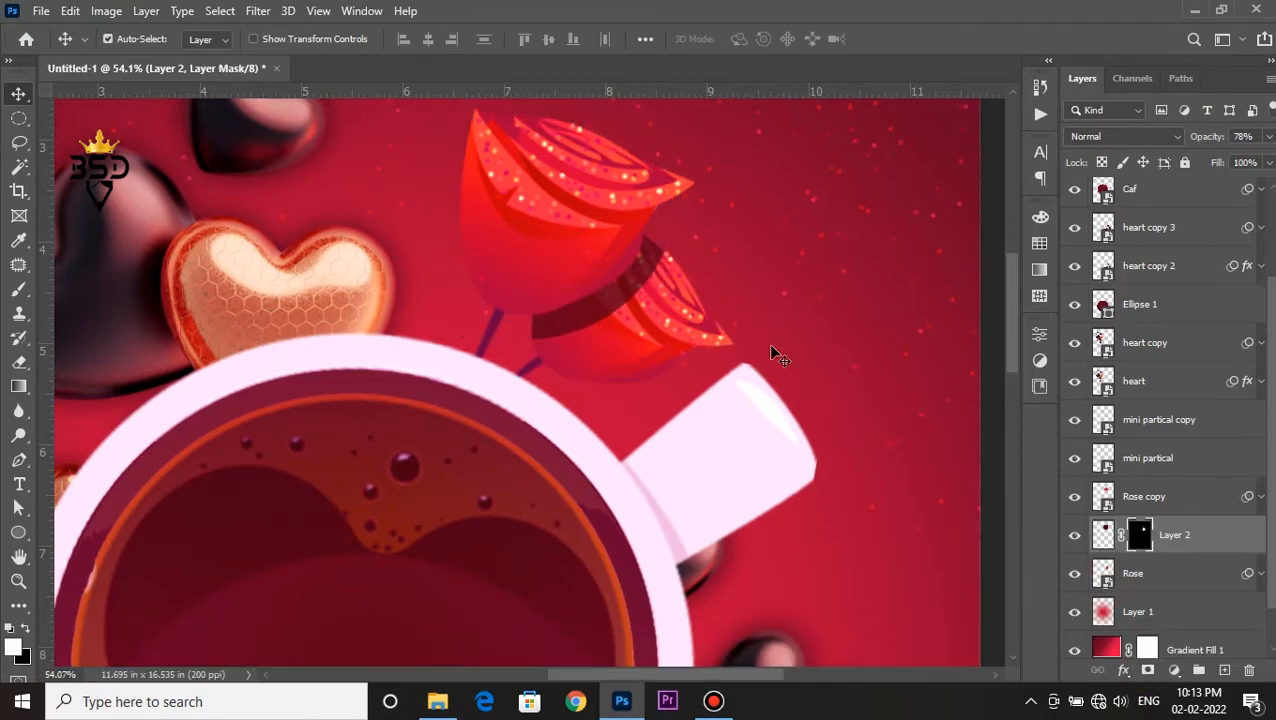
left_click_drag(1207, 136, 1189, 137)
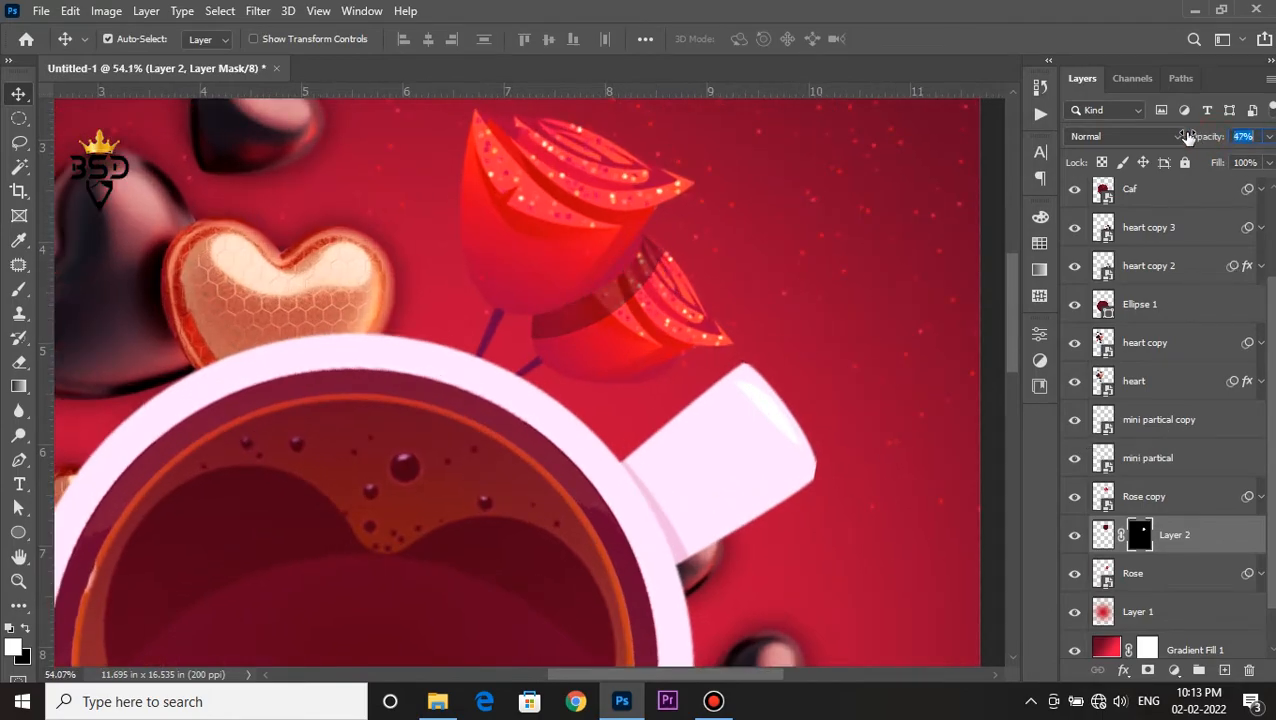
Combine the Rose copy, Layer 2 and Rose layers into a single smart object.
left_click(1160, 497)
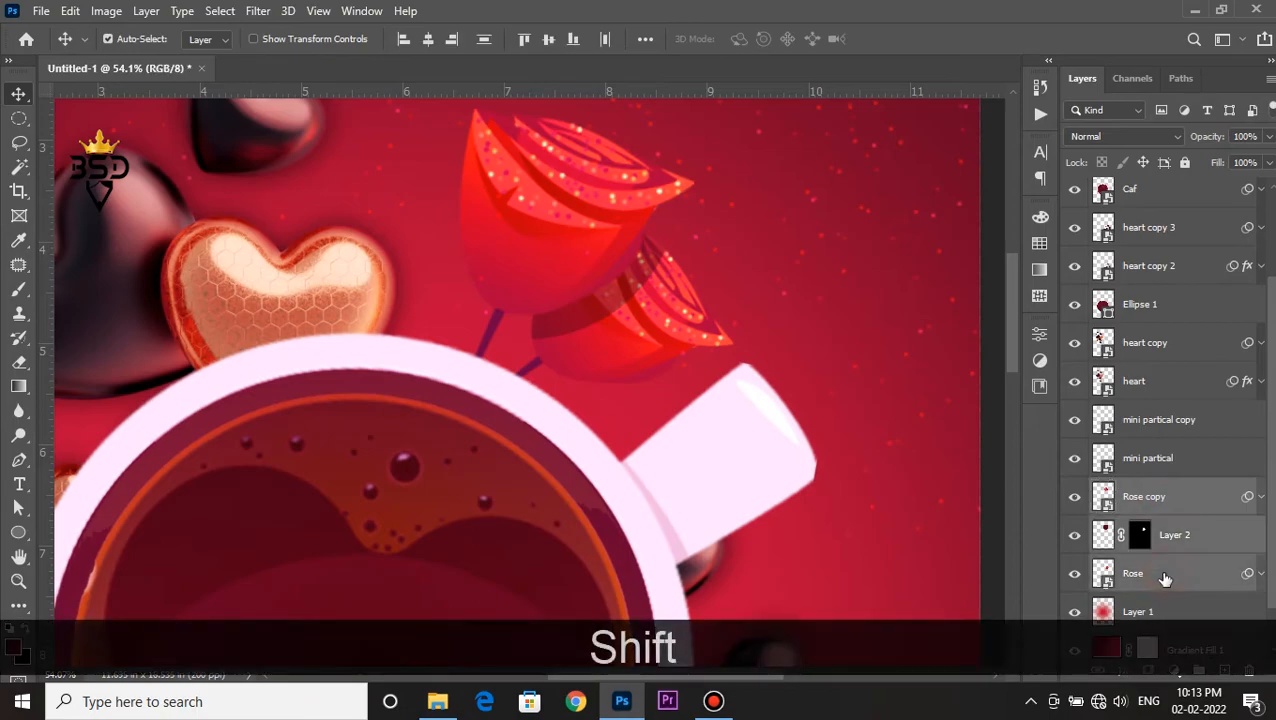
left_click(1159, 570, "shift")
right_click(1159, 570)
left_click(1000, 196)
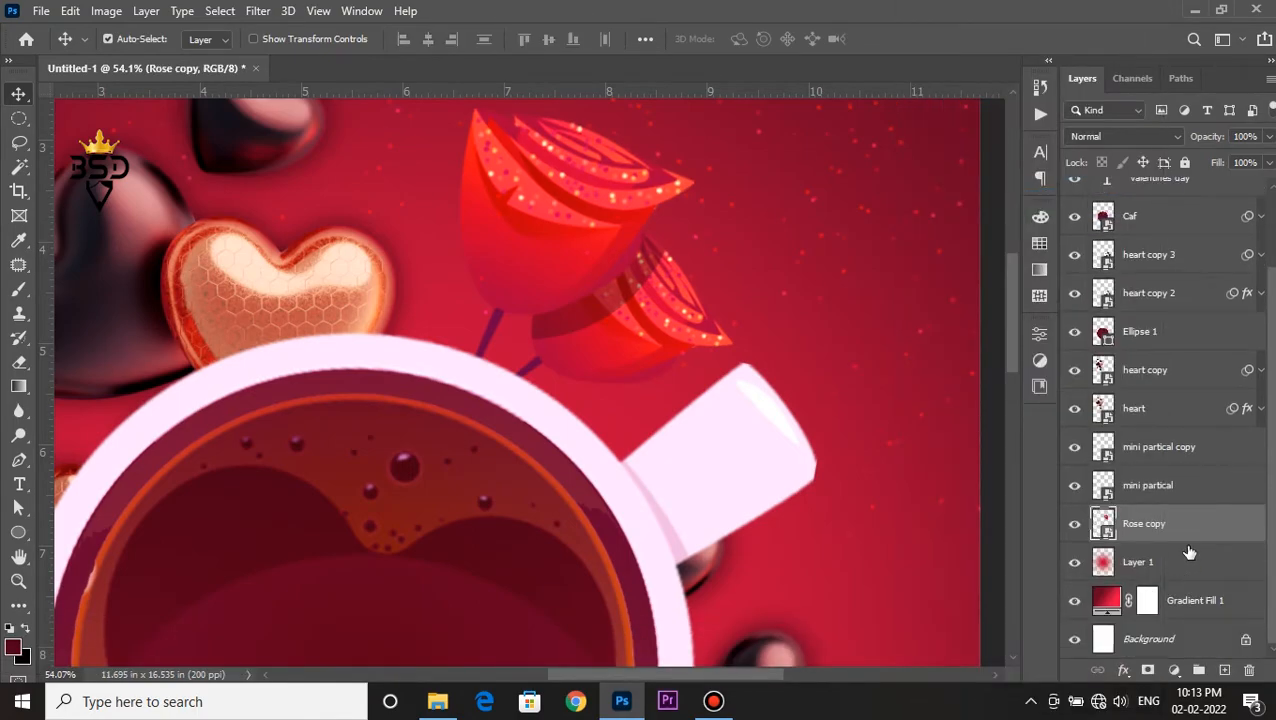
Duplicate the combined roses layer and apply a black Color Overlay at 100% opacity to the lower copy.
key("ctrl+j")
left_click(1155, 563)
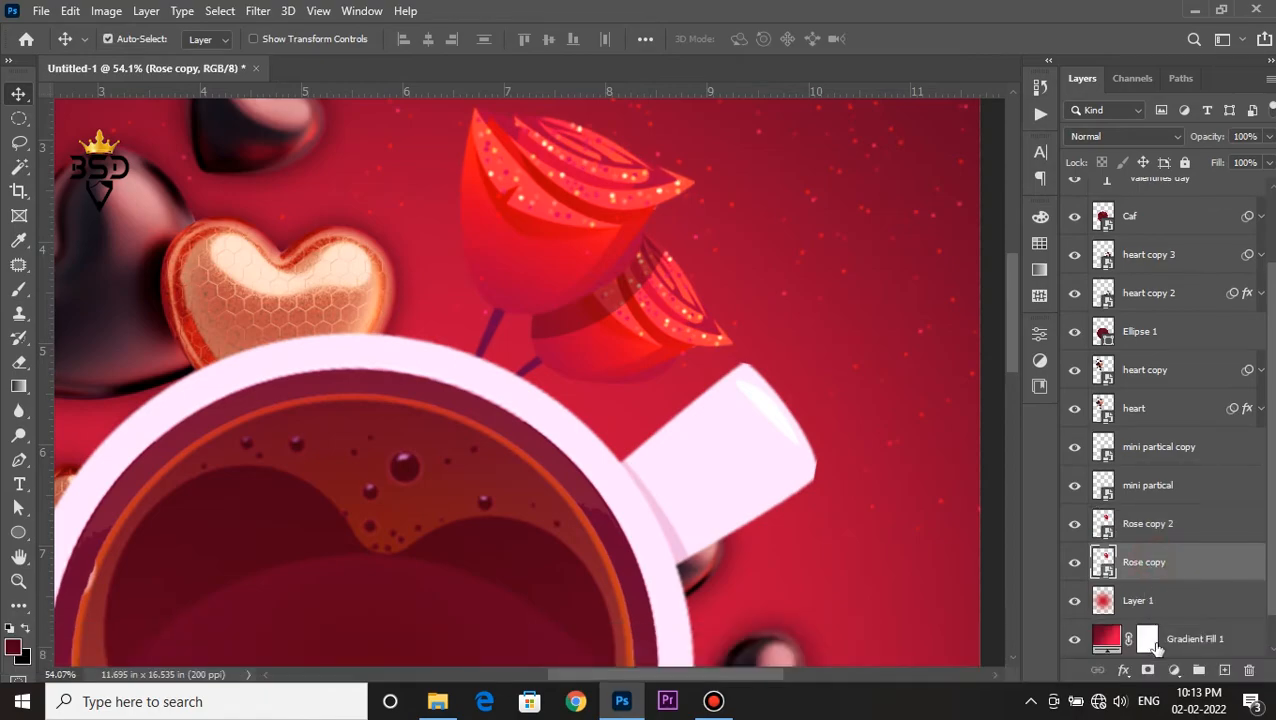
left_click(1103, 563, "ctrl")
key("ctrl+BackSpace")
key("ctrl+d")
left_click(1124, 670)
left_click(1167, 592)
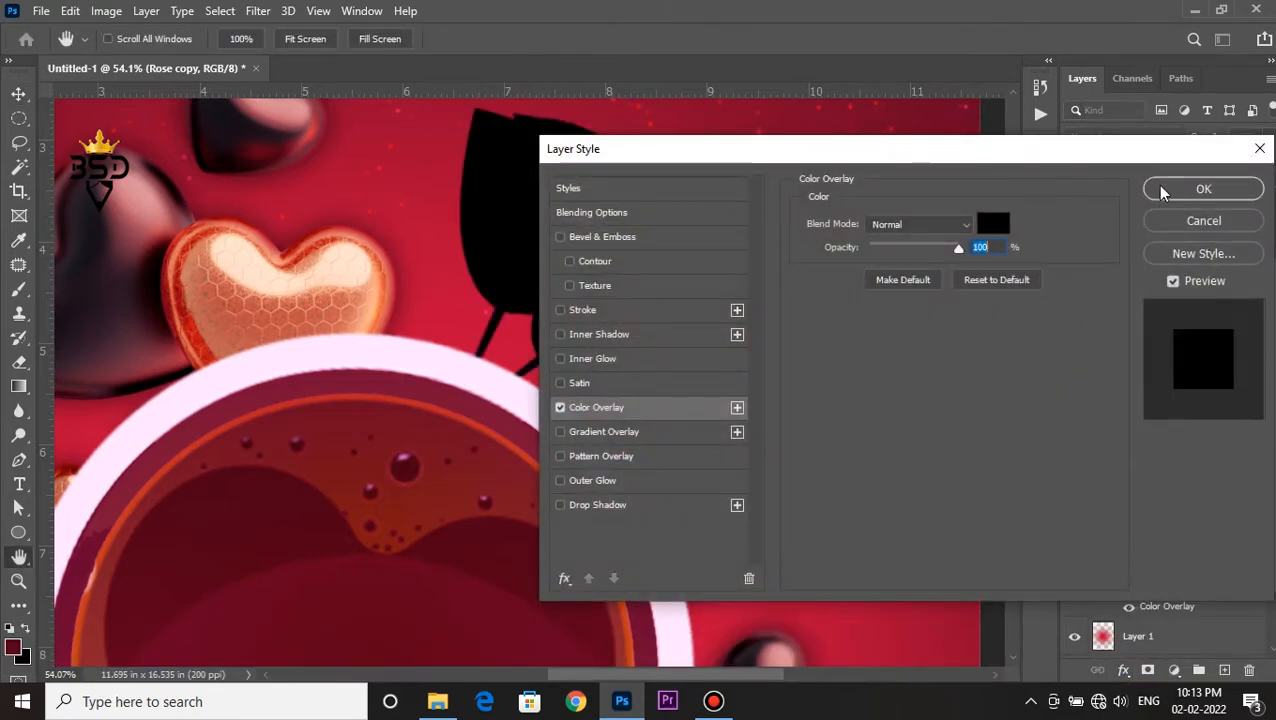
left_click(1200, 188)
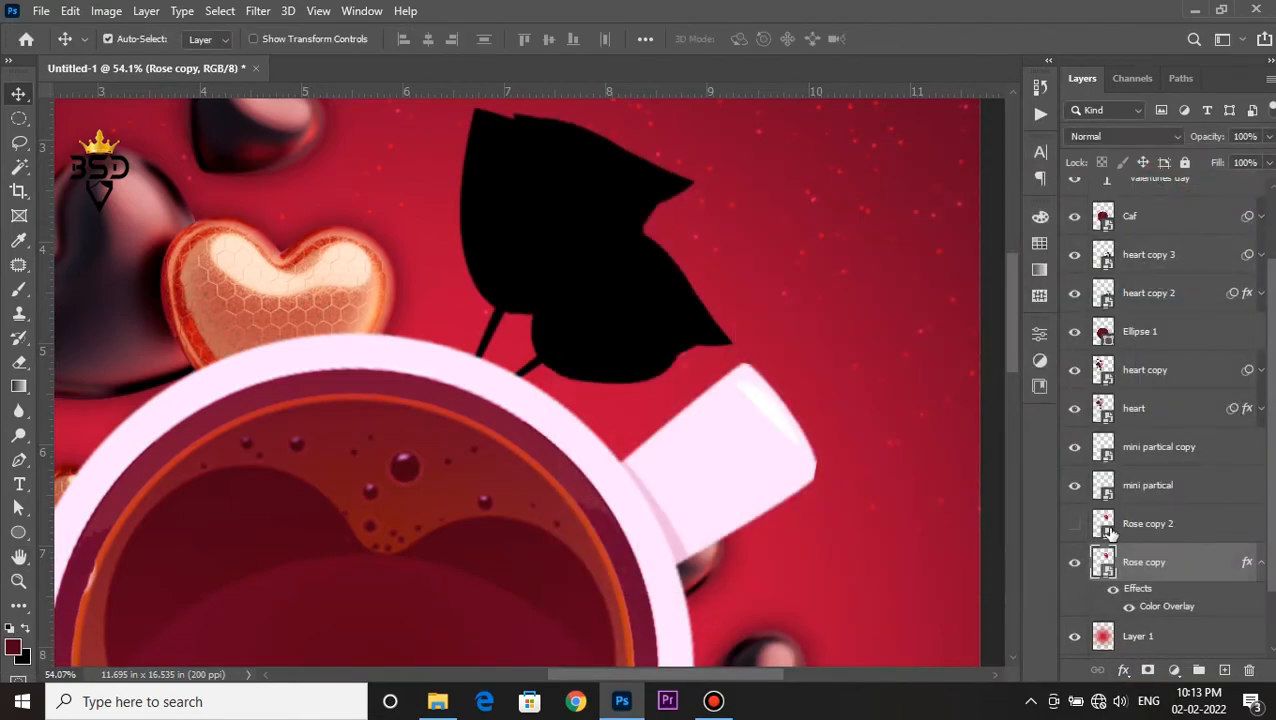
Nudge the black rose copy down and to the right so it forms an offset shadow beneath the roses.
left_click(1262, 563)
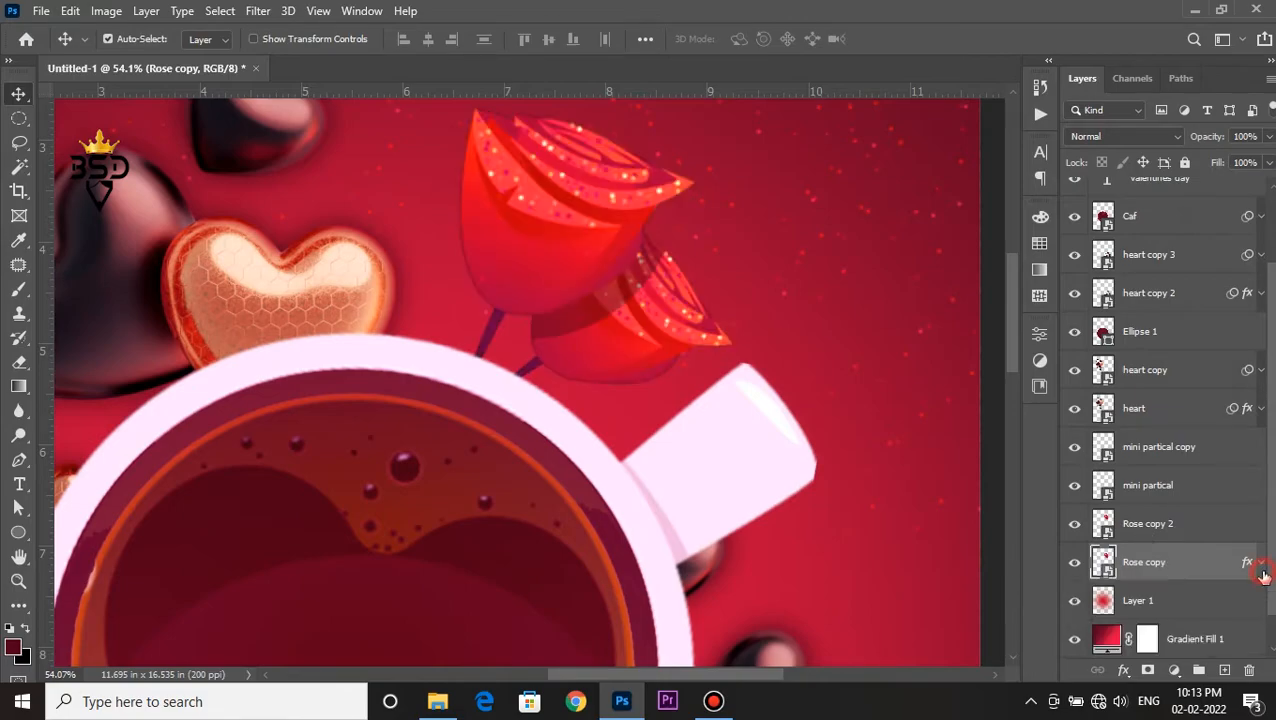
key("Down")
key("Down")
key("Down")
key("Down")
key("Down")
key("Right")
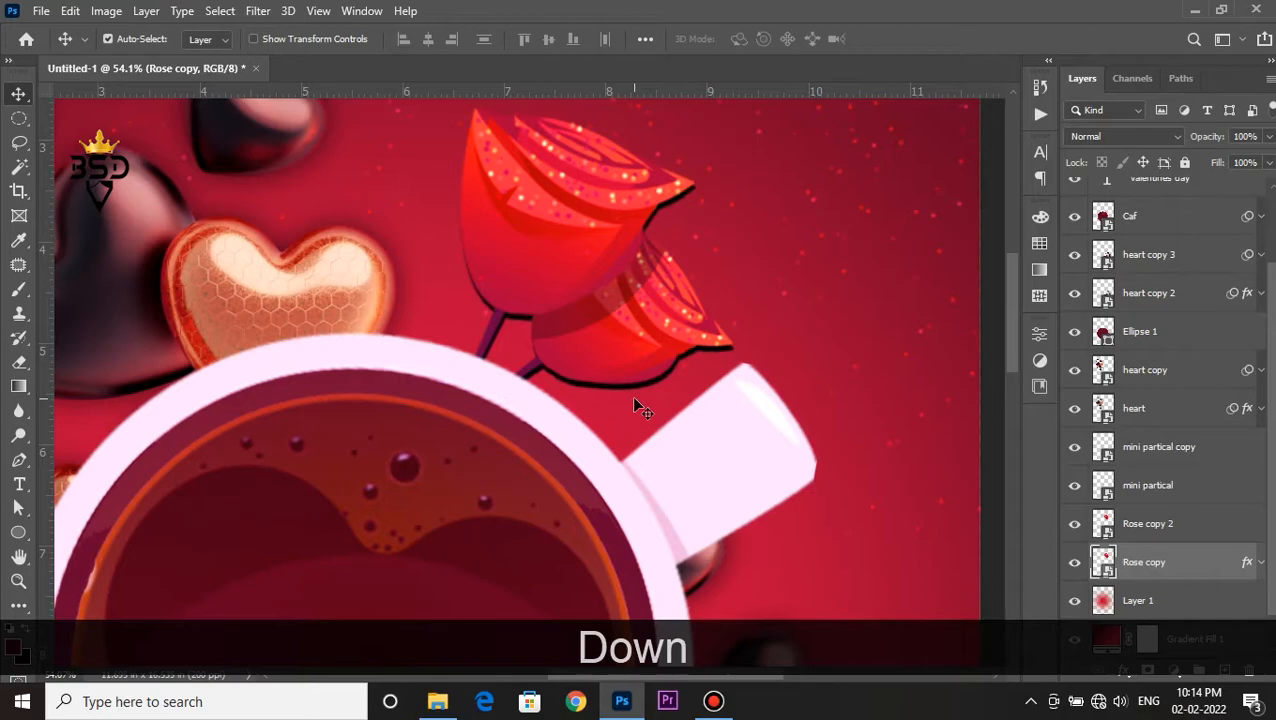
key("Down")
key("Down")
key("Down")
key("Down")
key("Down")
key("Down")
key("Down")
key("Down")
key("Down")
key("Right")
key("Right")
key("Right")
key("Right")
key("Right")
key("Right")
key("Right")
scroll(637, 407, "down", 4)
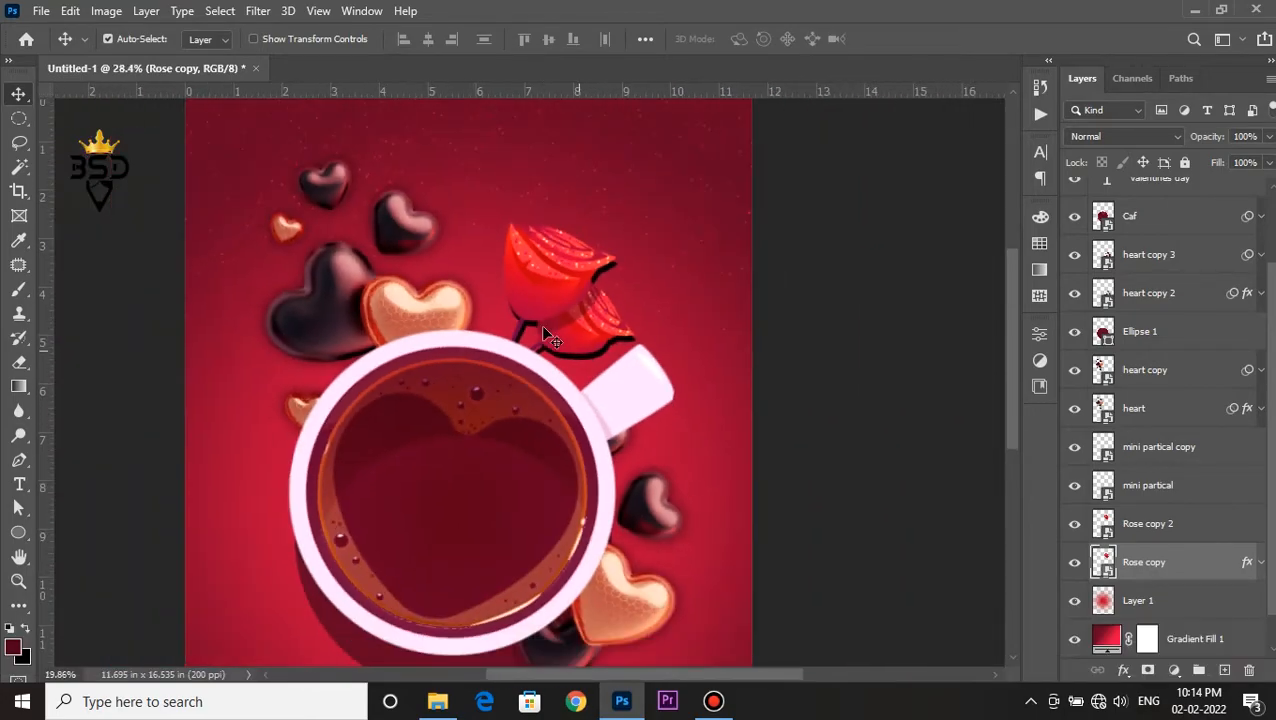
Change the rose shadow's Color Overlay to the copied color and nudge the shadow slightly further down and right.
left_click(1262, 563)
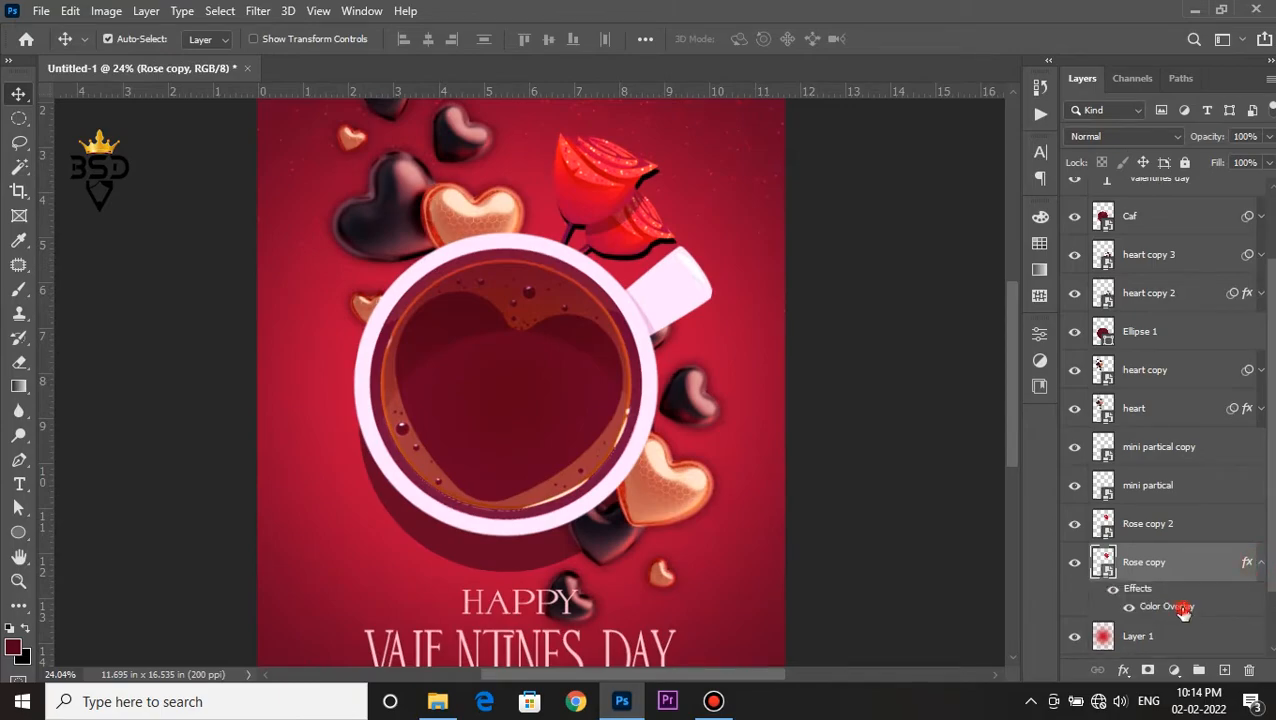
left_click(995, 225)
key("ctrl+v")
left_click(1227, 280)
left_click(1204, 192)
key("Down")
key("Down")
key("Right")
scroll(648, 229, "down", 8)
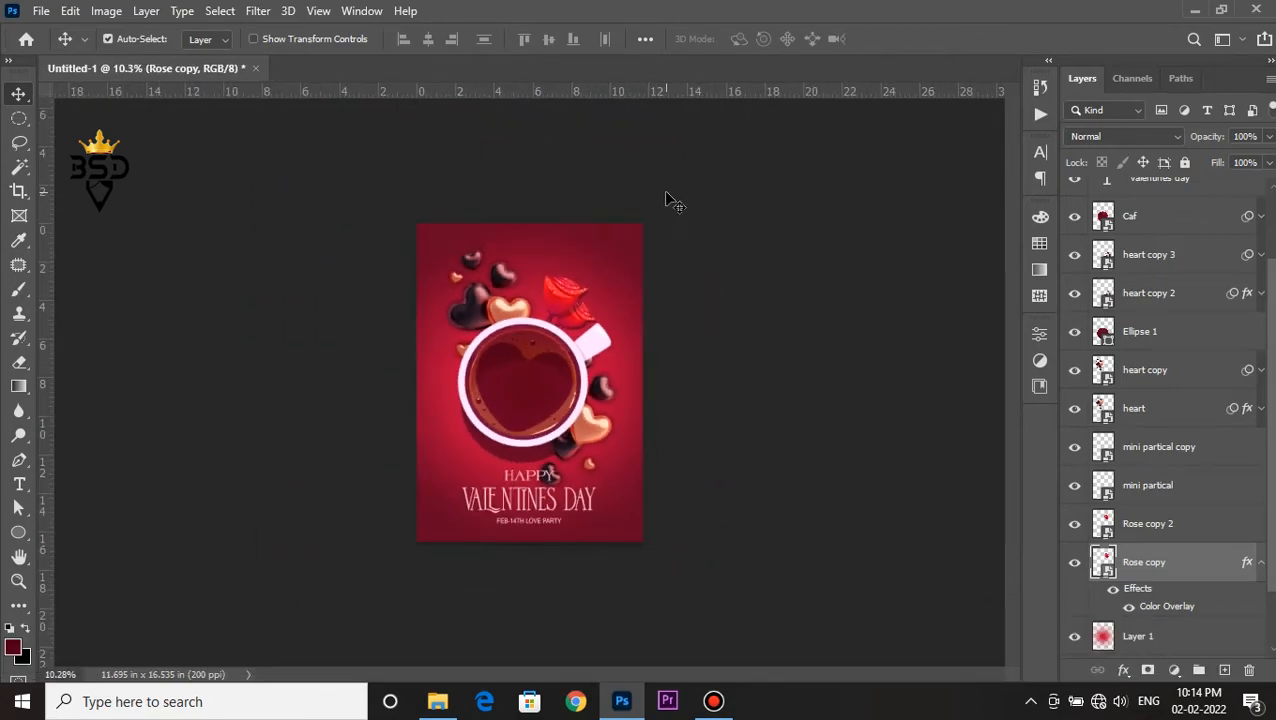
On the heart copy 3 layer, lasso the small dark and gold hearts beside HAPPY and copy them to a new layer.
scroll(652, 366, "up", 4)
key("space")
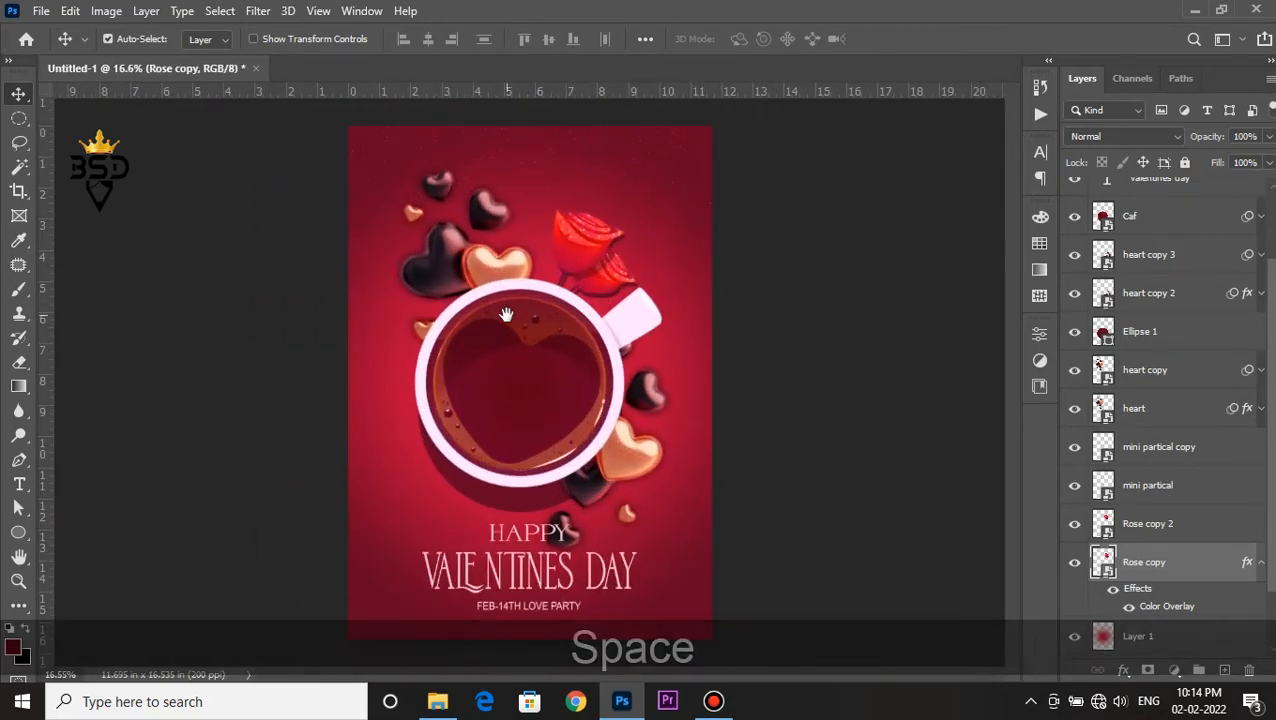
scroll(545, 373, "up", 6)
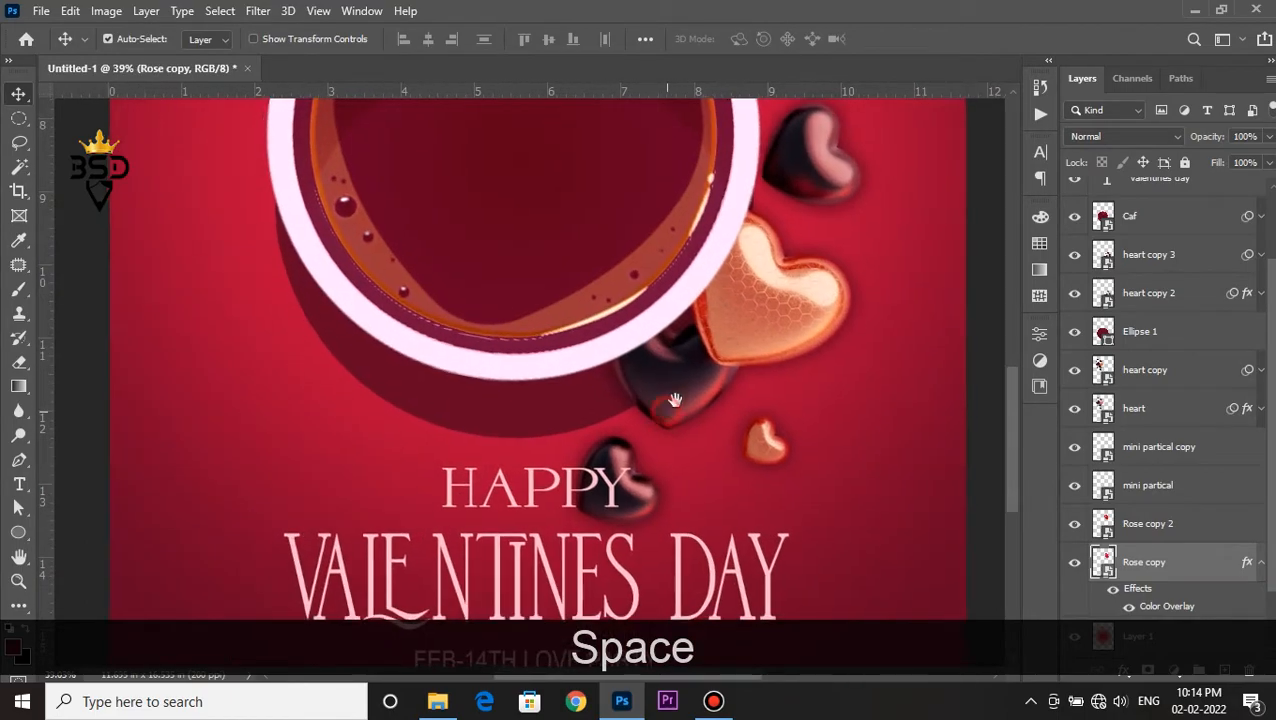
right_click(648, 500)
left_click(690, 498)
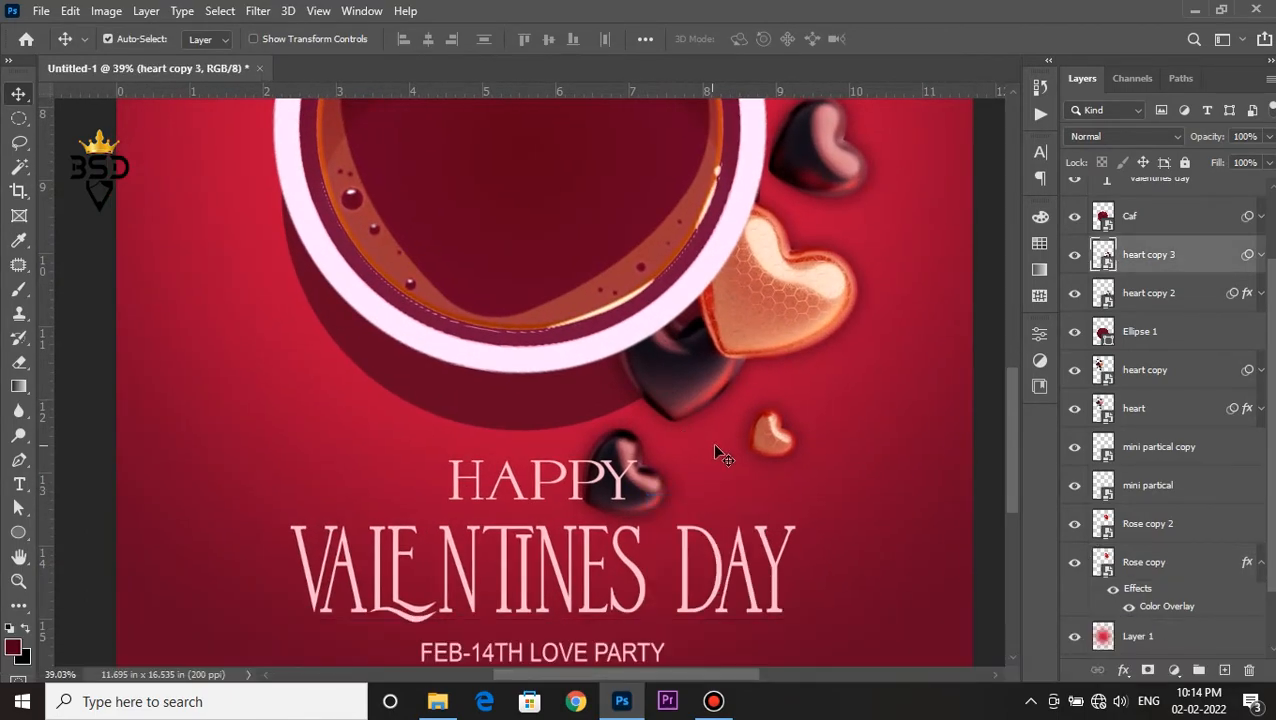
left_click(1075, 258)
left_click(1075, 258)
left_click(17, 145)
scroll(537, 478, "up", 2)
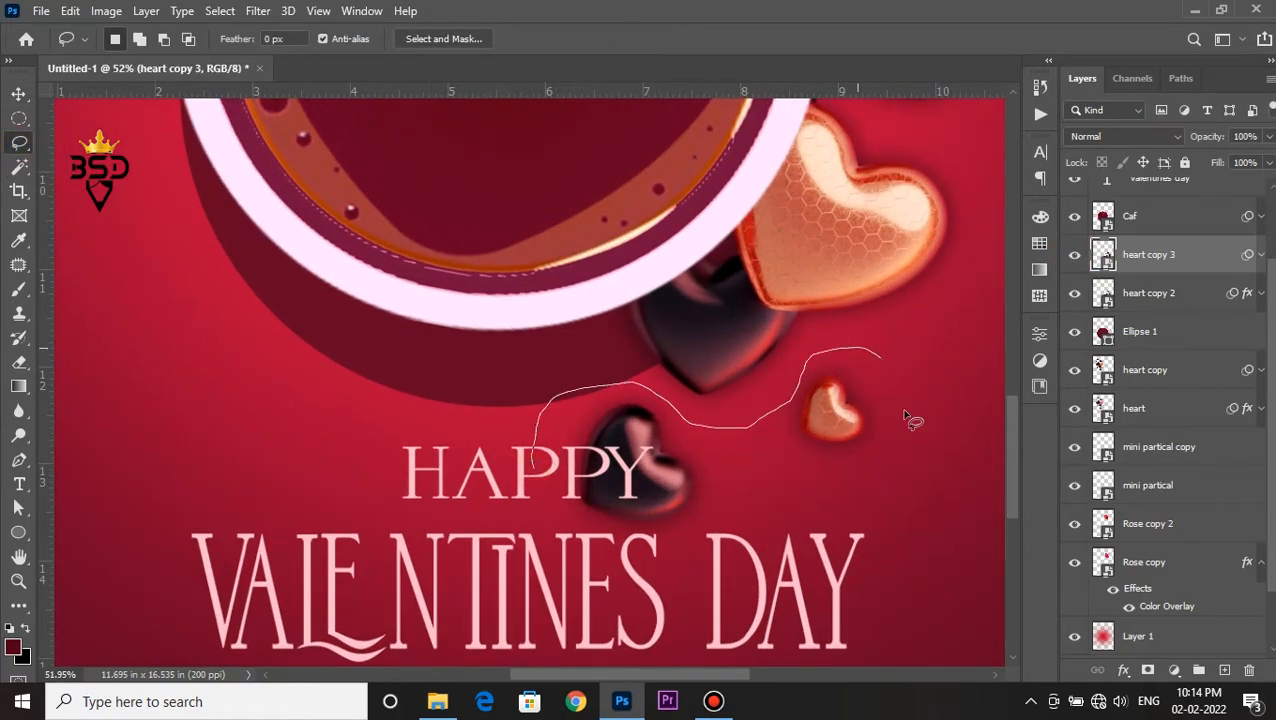
left_click_drag(537, 582, 541, 586)
right_click(641, 491)
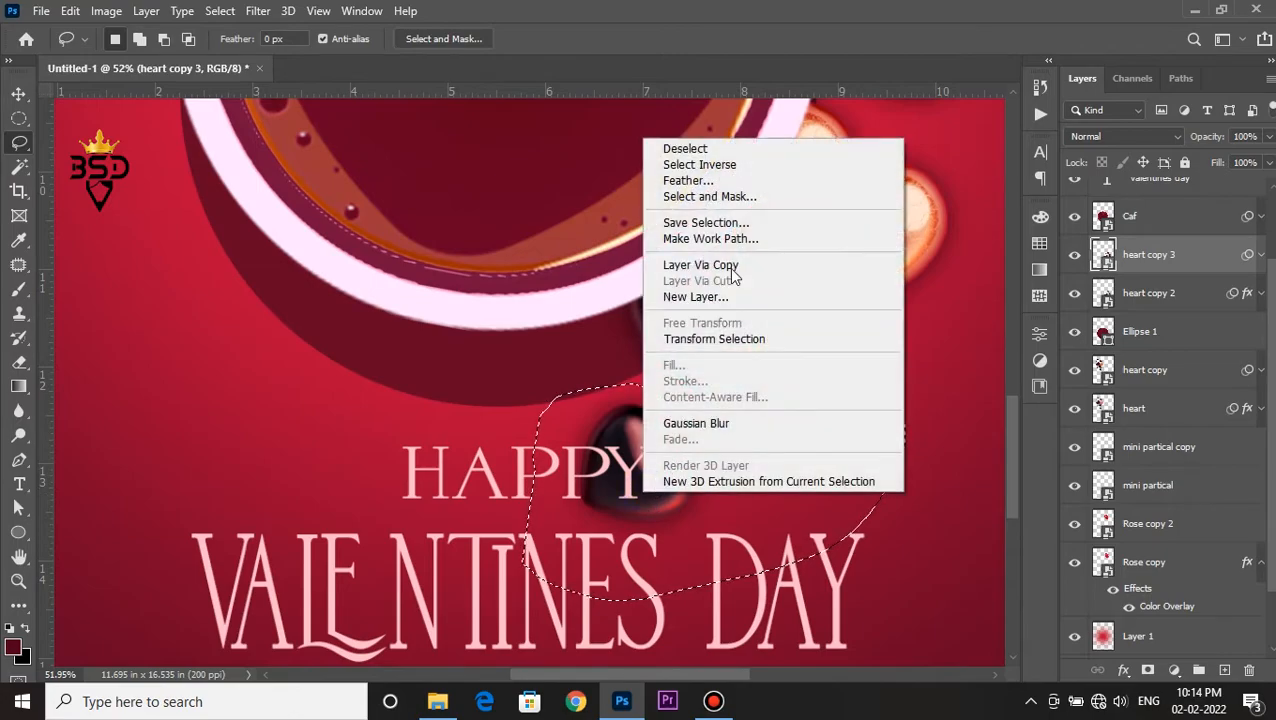
left_click(735, 270)
Move the copied small hearts to the left of HAPPY and rotate them so the gold heart sits above and left of the dark one.
left_click(18, 93)
left_click_drag(668, 497, 185, 447)
scroll(185, 447, "down", 2)
key("ctrl+t")
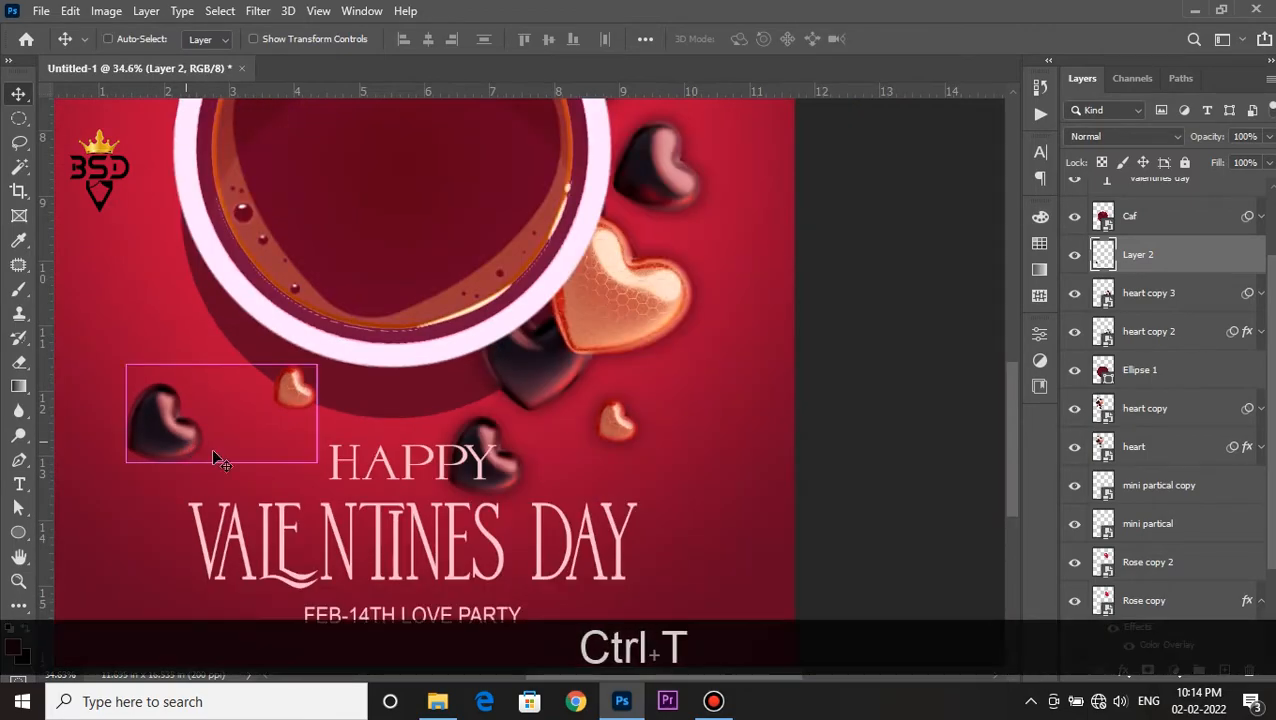
left_click_drag(325, 472, 278, 320)
left_click_drag(314, 426, 315, 388)
left_click_drag(279, 476, 345, 420)
scroll(260, 445, "down", 2)
key("Return")
scroll(300, 366, "up", 2)
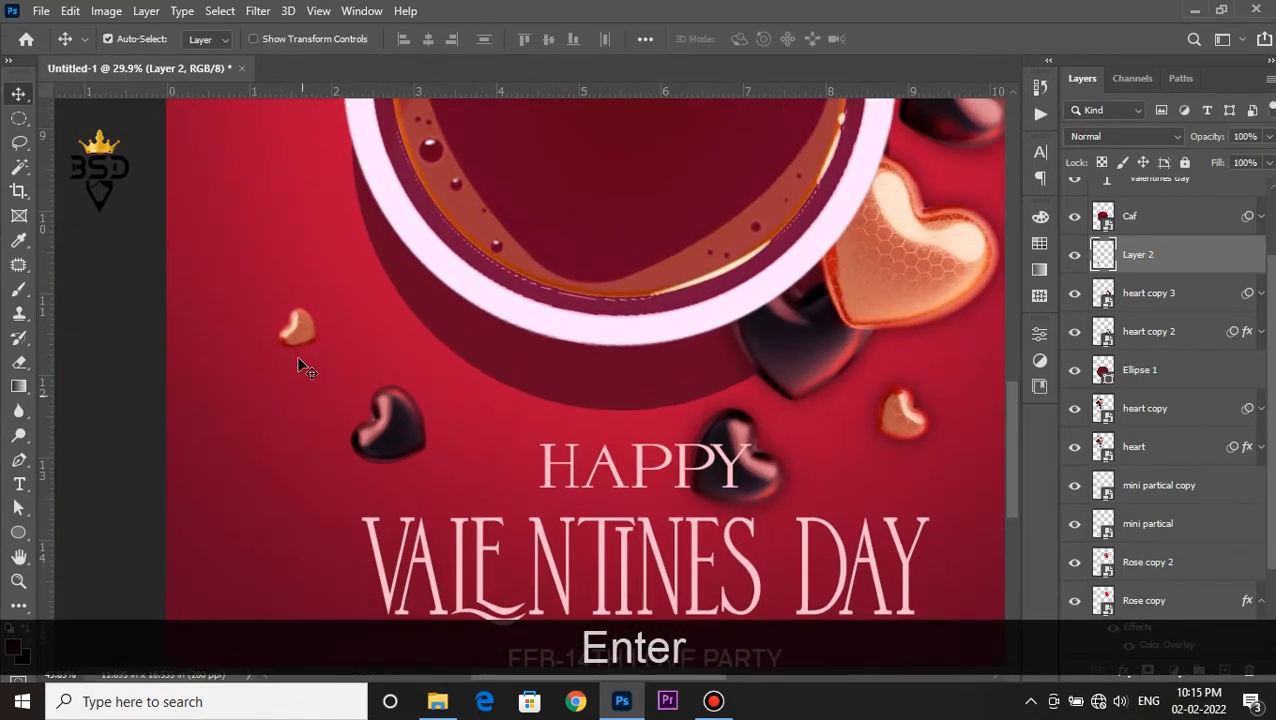
Lasso the small gold heart left of HAPPY and cut it to its own new layer.
right_click(298, 330)
left_click(319, 336)
left_click(19, 142)
left_click_drag(241, 293, 326, 280)
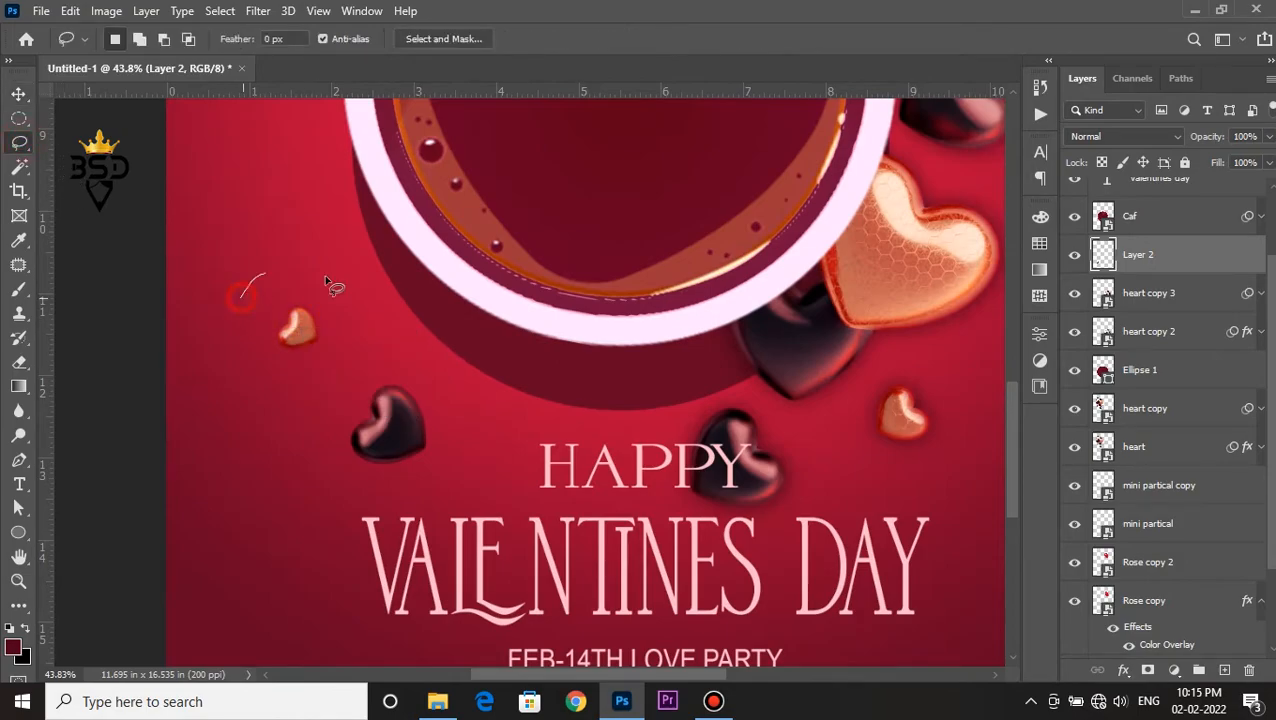
right_click(305, 336)
left_click(381, 474)
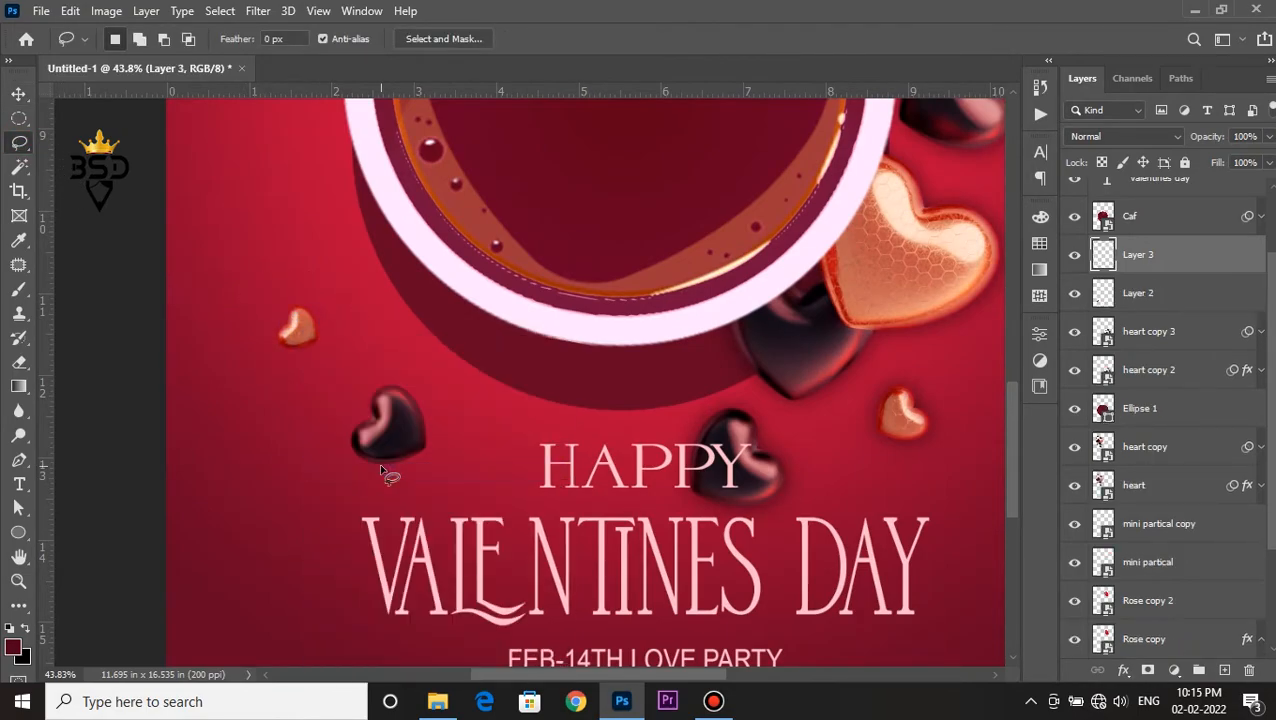
Rotate the separated gold heart about 62.5° and move it closer to the dark heart.
key("v")
key("ctrl")
key("ctrl+t")
left_click_drag(314, 384, 296, 393)
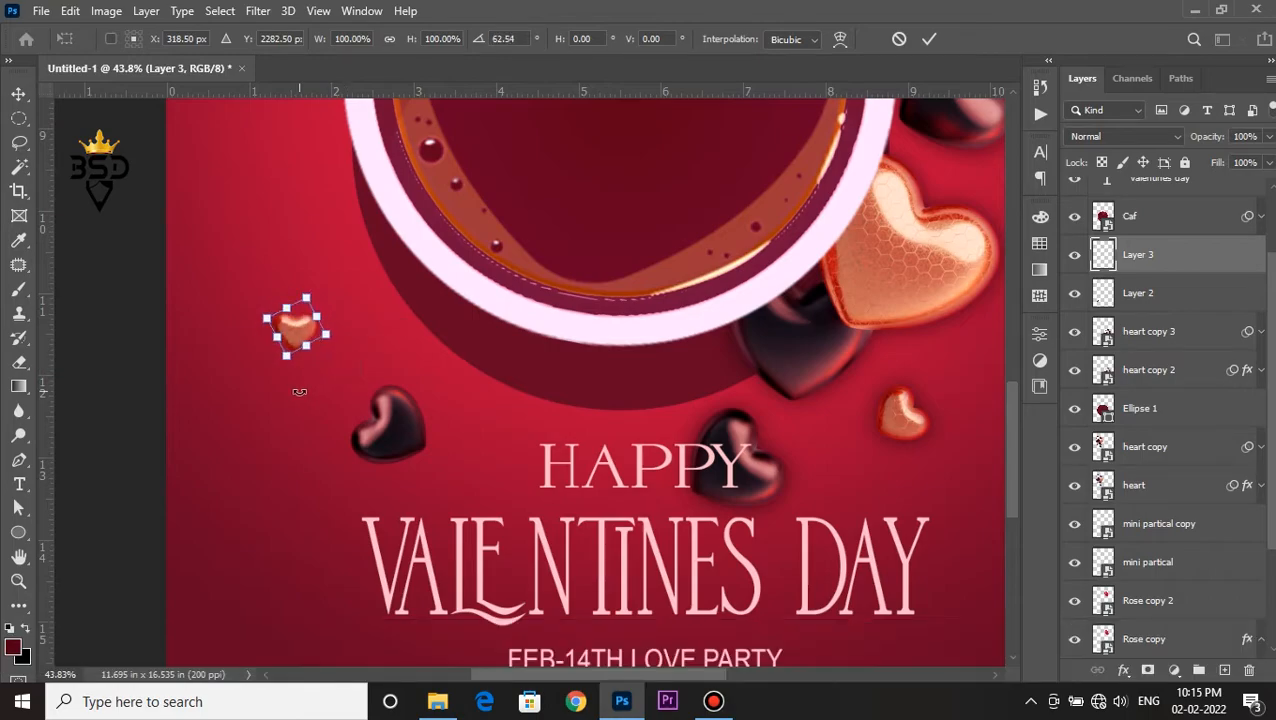
left_click_drag(294, 333, 327, 368)
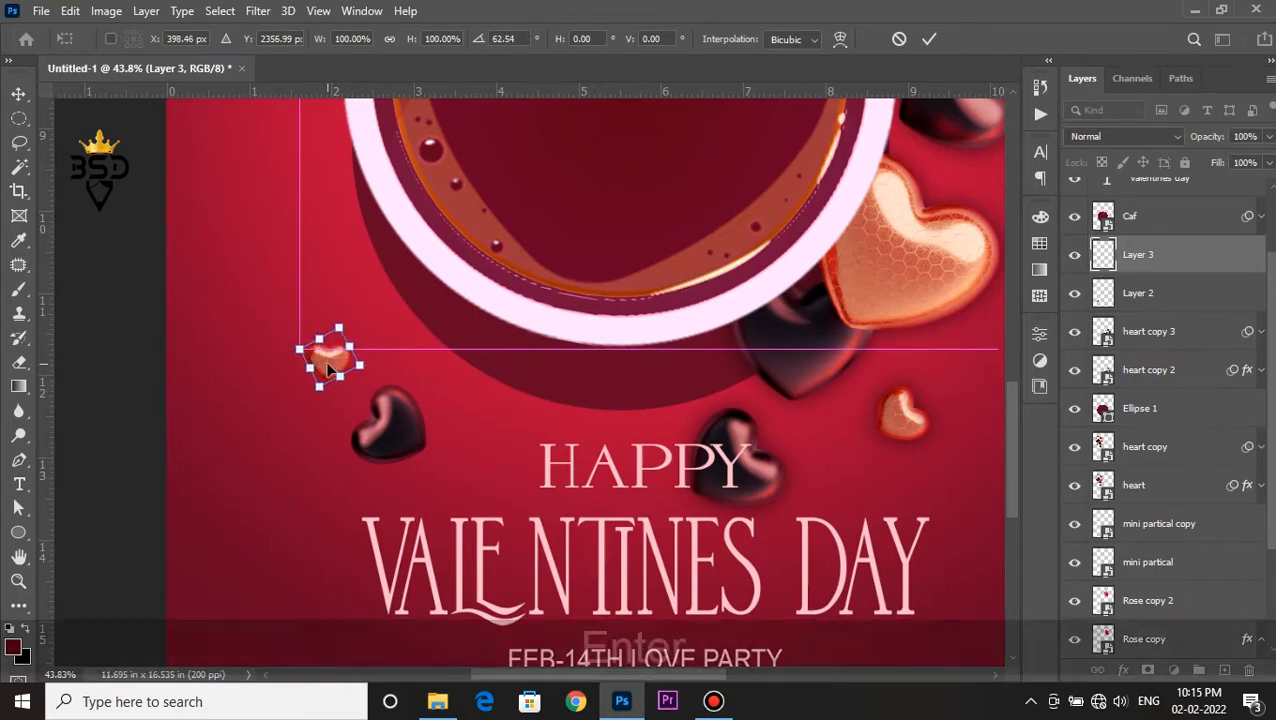
key("Return")
key("ctrl+0")
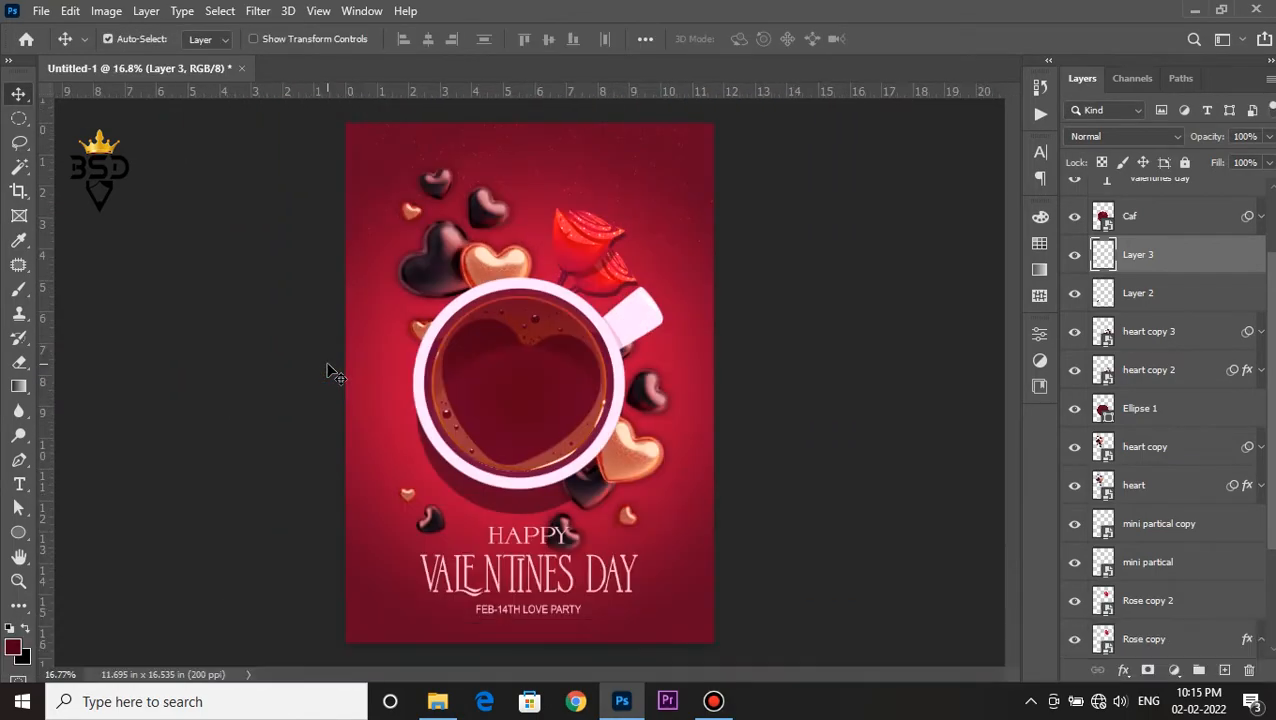
Copy the small dark heart left of HAPPY to the poster's upper right near the roses, rotate it upright and nudge it up.
scroll(444, 534, "up", 3)
right_click(444, 534)
left_click(450, 531)
scroll(448, 540, "down", 2)
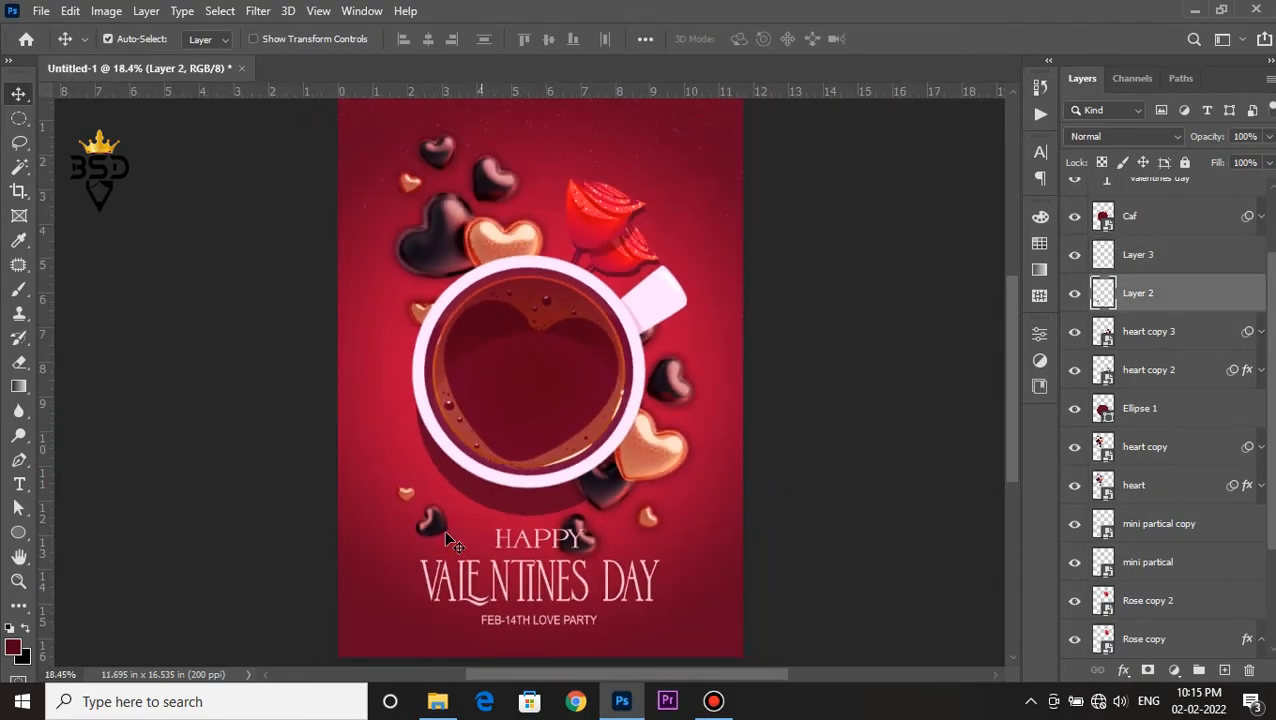
left_click_drag(444, 529, 656, 180)
key("ctrl+t")
key("Return")
scroll(689, 250, "down", 3)
key("Up")
key("Up")
scroll(500, 500, "up", 5)
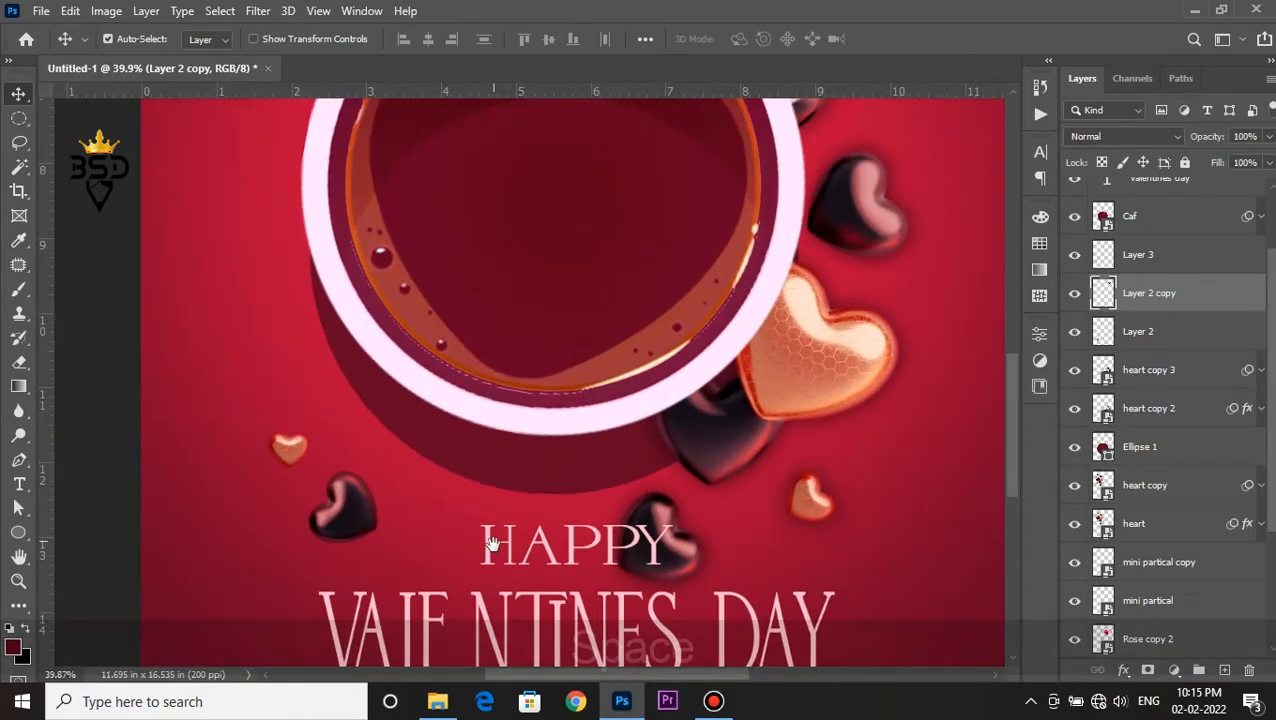
Select the small dark heart's layer left of HAPPY, Layer 2, and duplicate it.
left_click_drag(493, 544, 562, 395)
scroll(496, 402, "up", 2)
left_click_drag(439, 405, 455, 408)
right_click(418, 370)
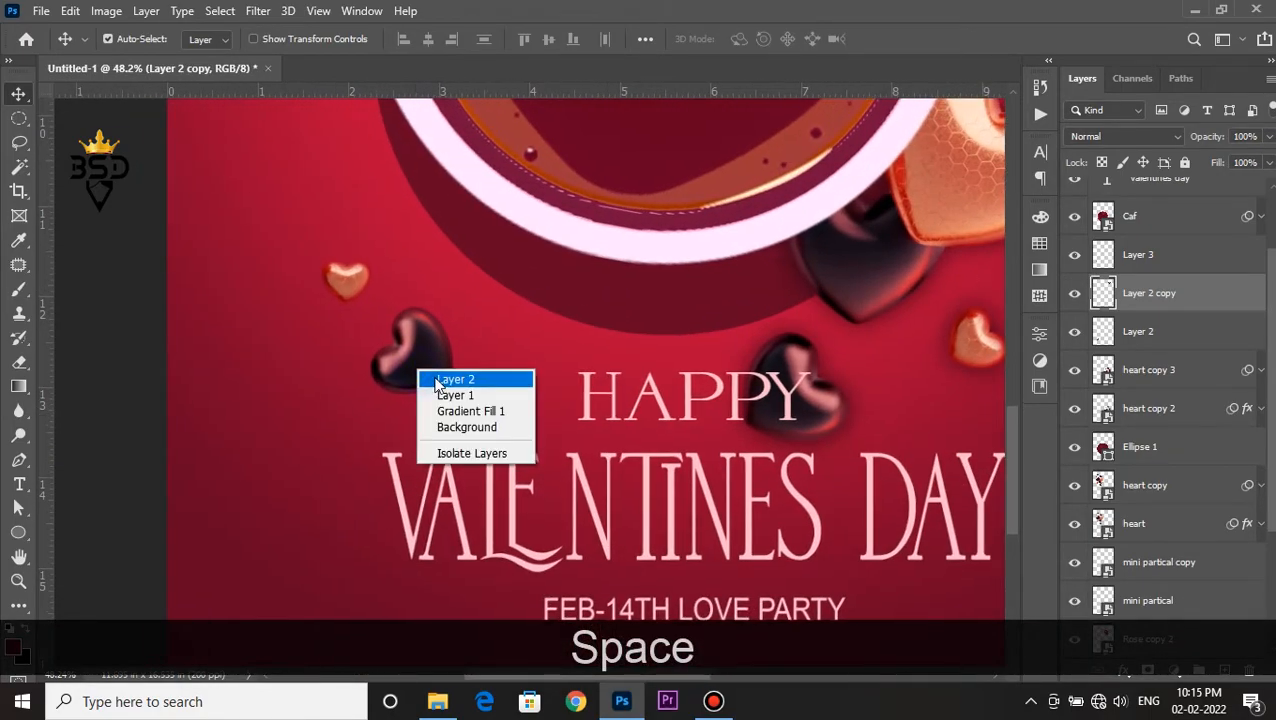
left_click(455, 379)
scroll(471, 382, "up", 2)
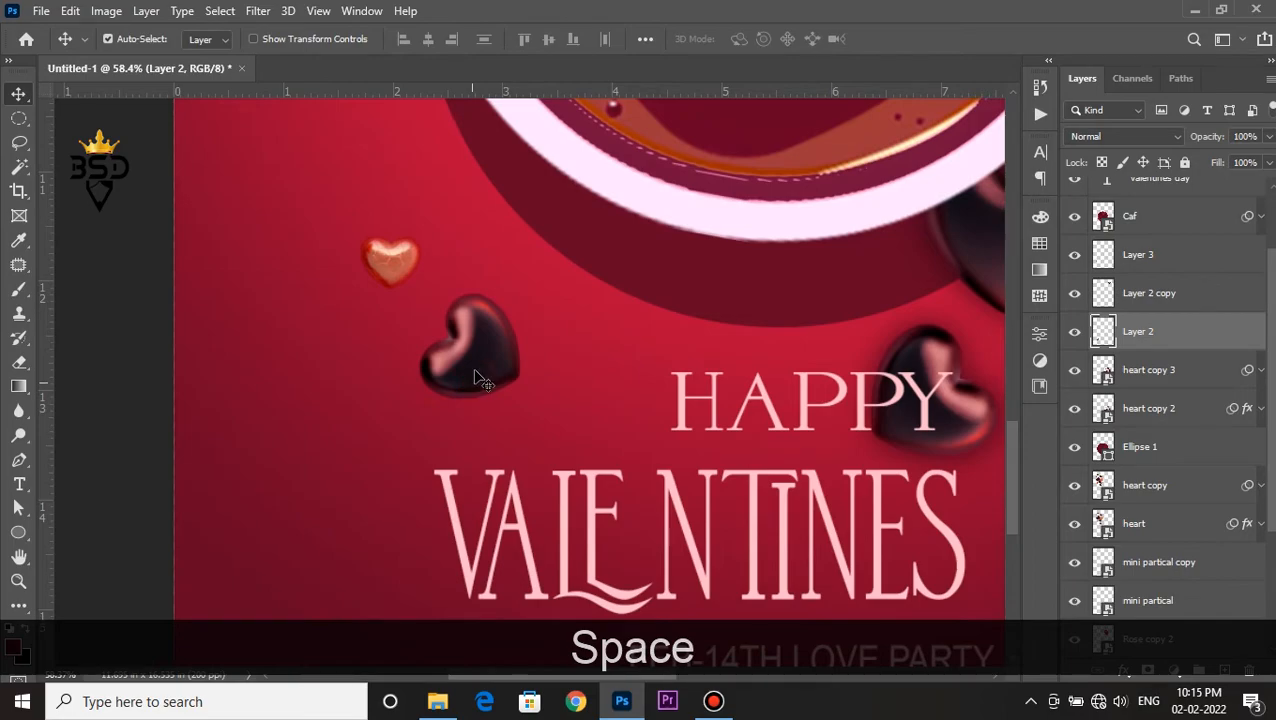
scroll(476, 379, "down", 2)
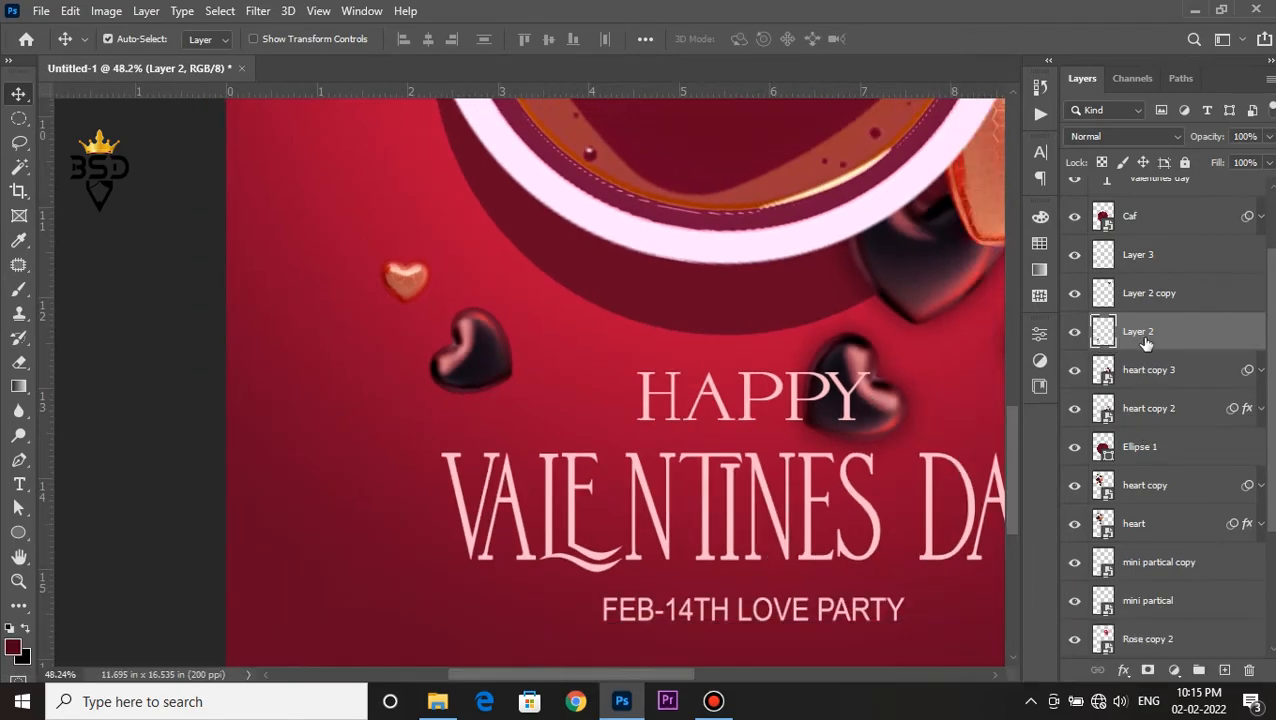
key("ctrl+j")
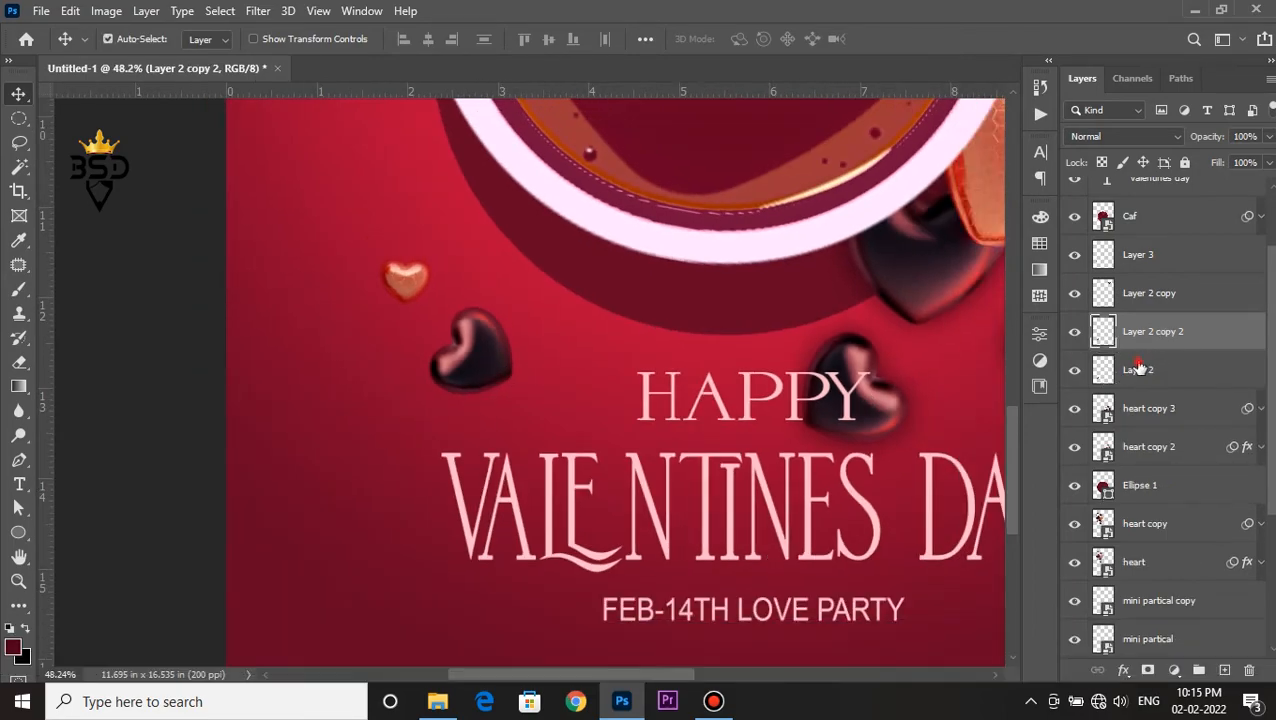
Fill the shape on Layer 2 with black, reapply Gaussian Blur and set its opacity to 73% as the dark heart's shadow.
left_click(1120, 370)
left_click(1103, 378, "ctrl")
key("ctrl+BackSpace")
key("ctrl+d")
left_click(258, 10)
key("Escape")
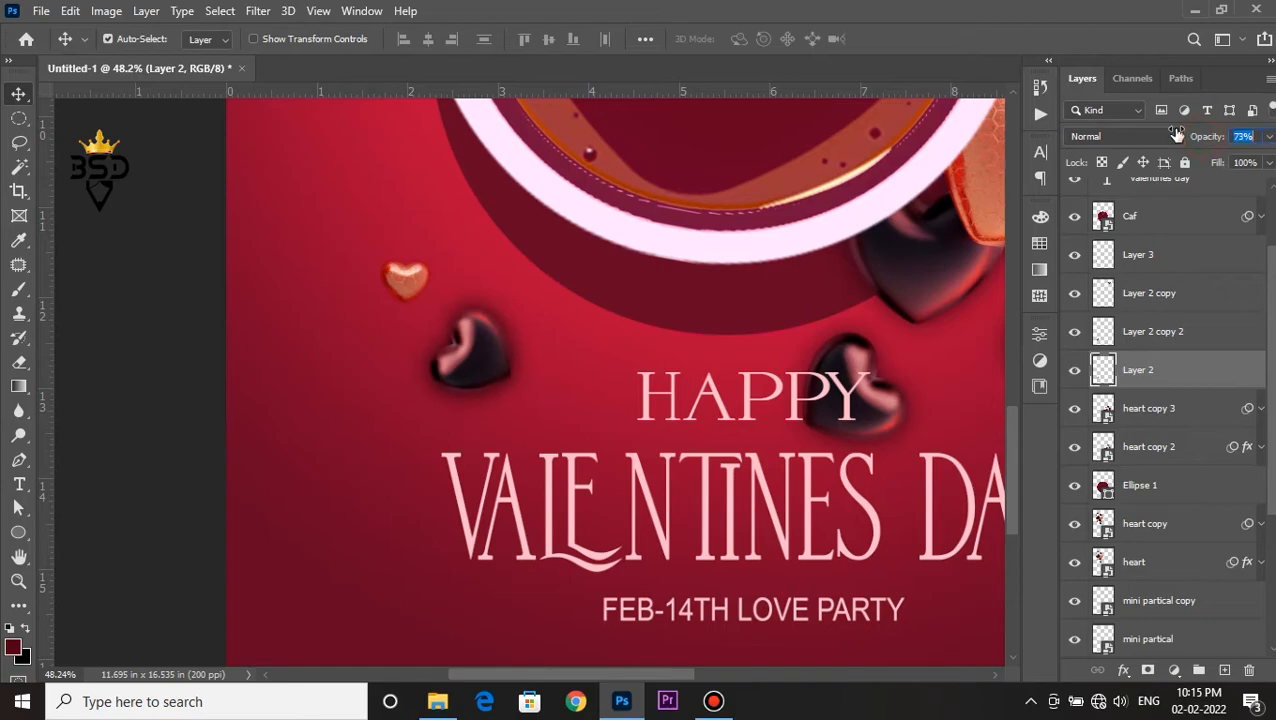
Duplicate the small gold heart, fill the lower layer's shape with black, reapply Gaussian Blur and set its opacity to 52%.
right_click(395, 281)
left_click(405, 284)
key("ctrl+j")
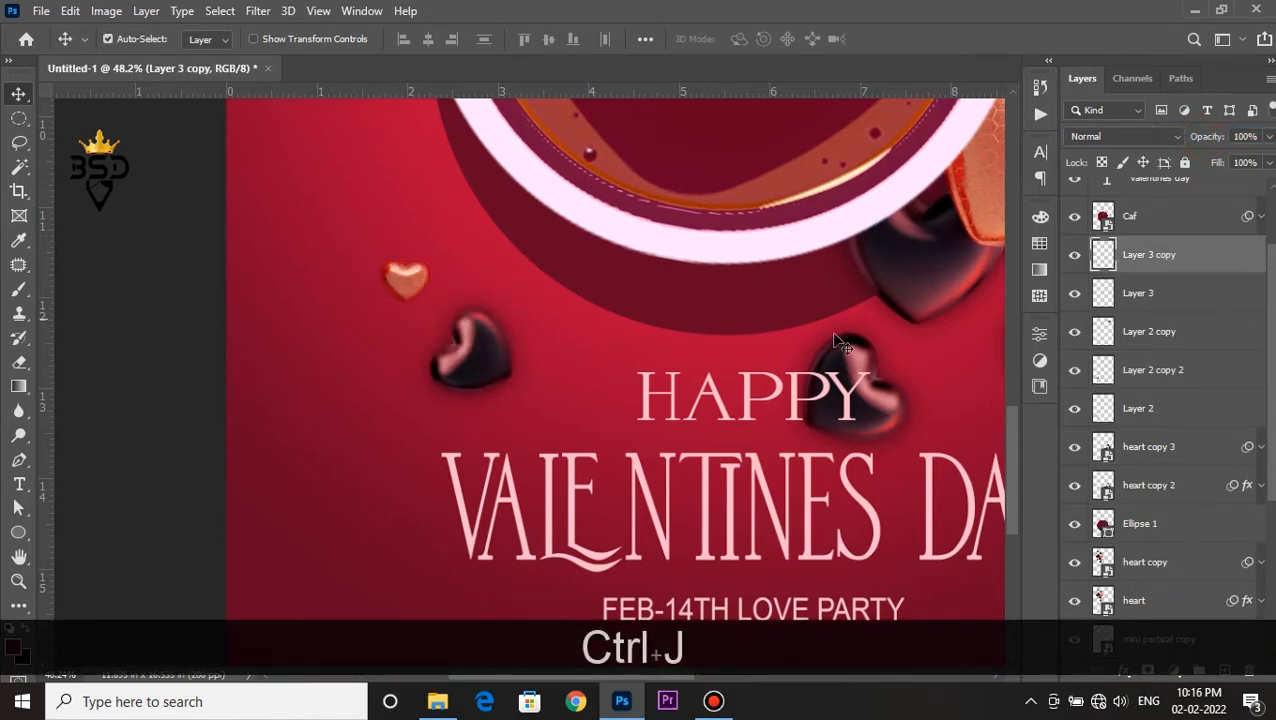
left_click(1180, 292)
left_click(1103, 295, "ctrl")
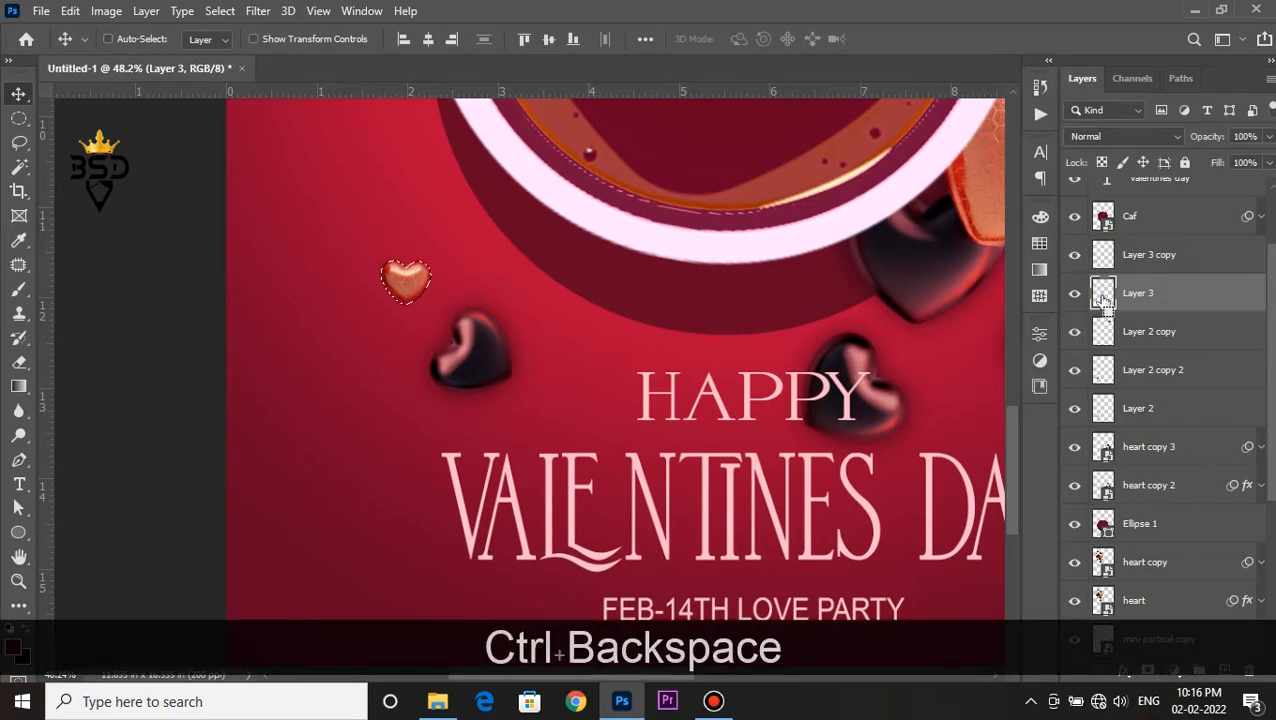
key("ctrl+d")
left_click(258, 11)
left_click(267, 31)
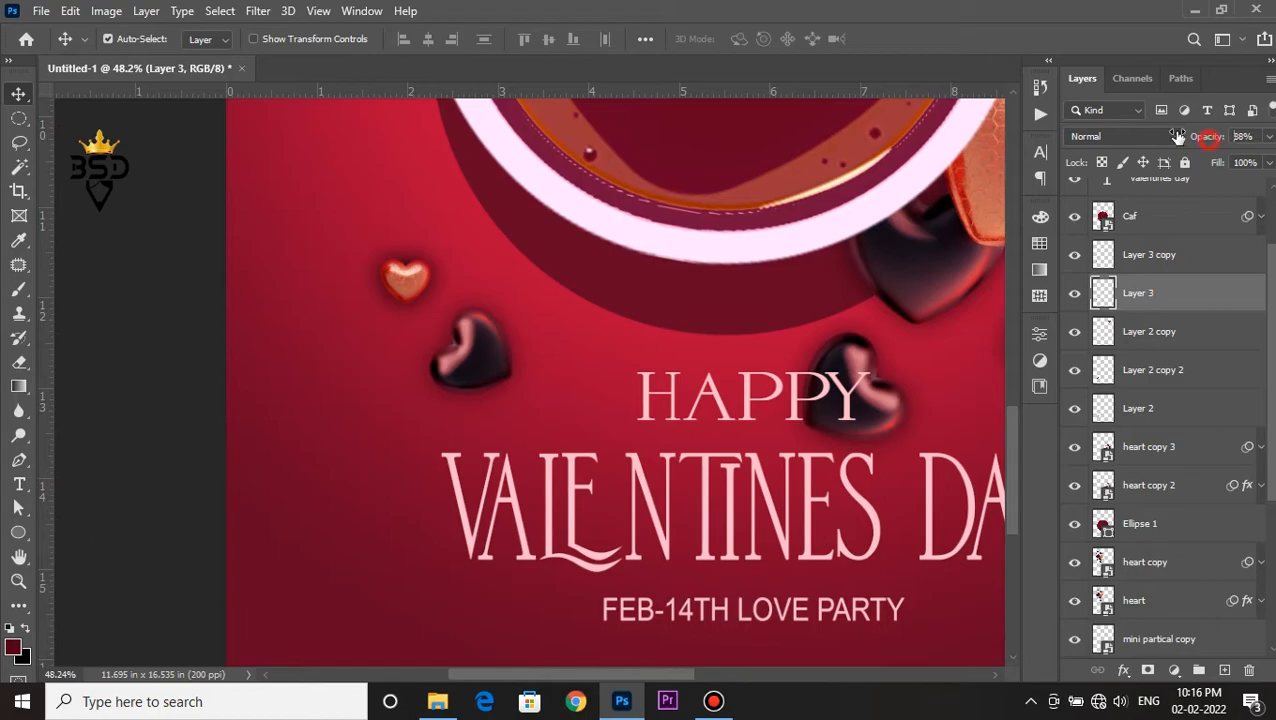
Select the dark heart above and right of the roses and duplicate its layer.
scroll(680, 262, "down", 6)
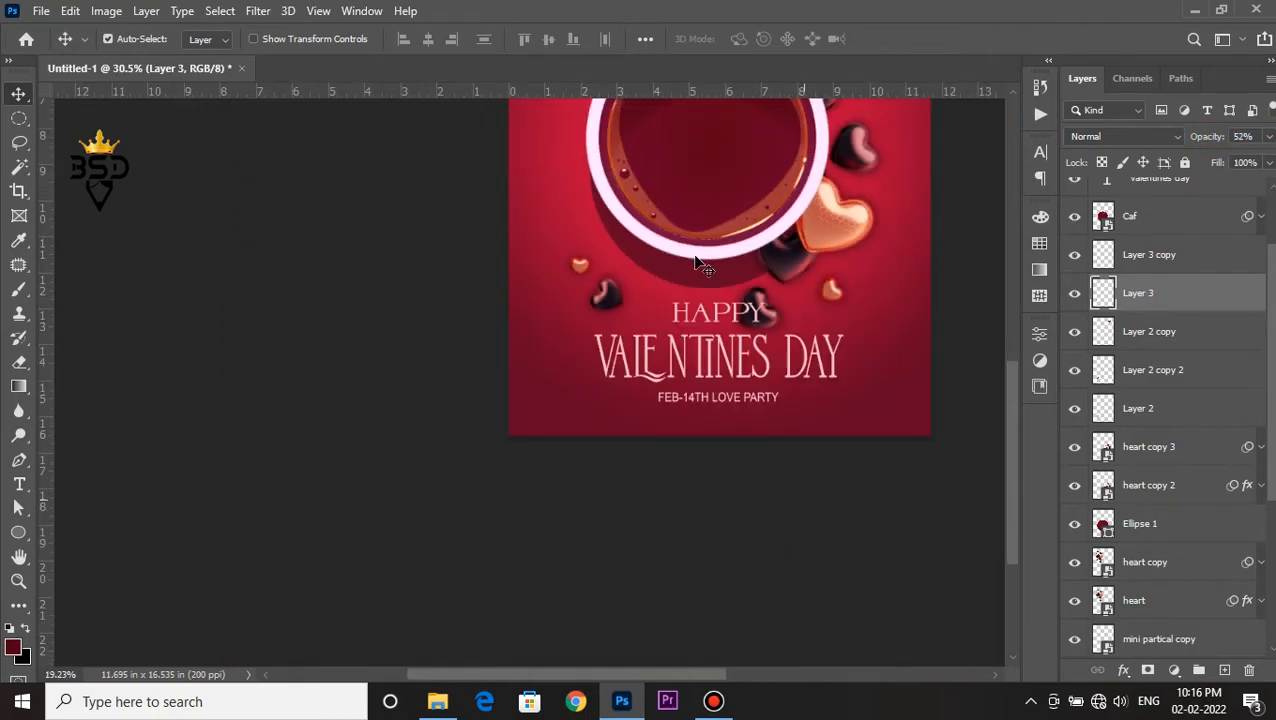
left_click_drag(746, 245, 555, 428)
scroll(631, 256, "up", 3)
left_click_drag(631, 256, 666, 421)
left_click_drag(663, 294, 681, 393)
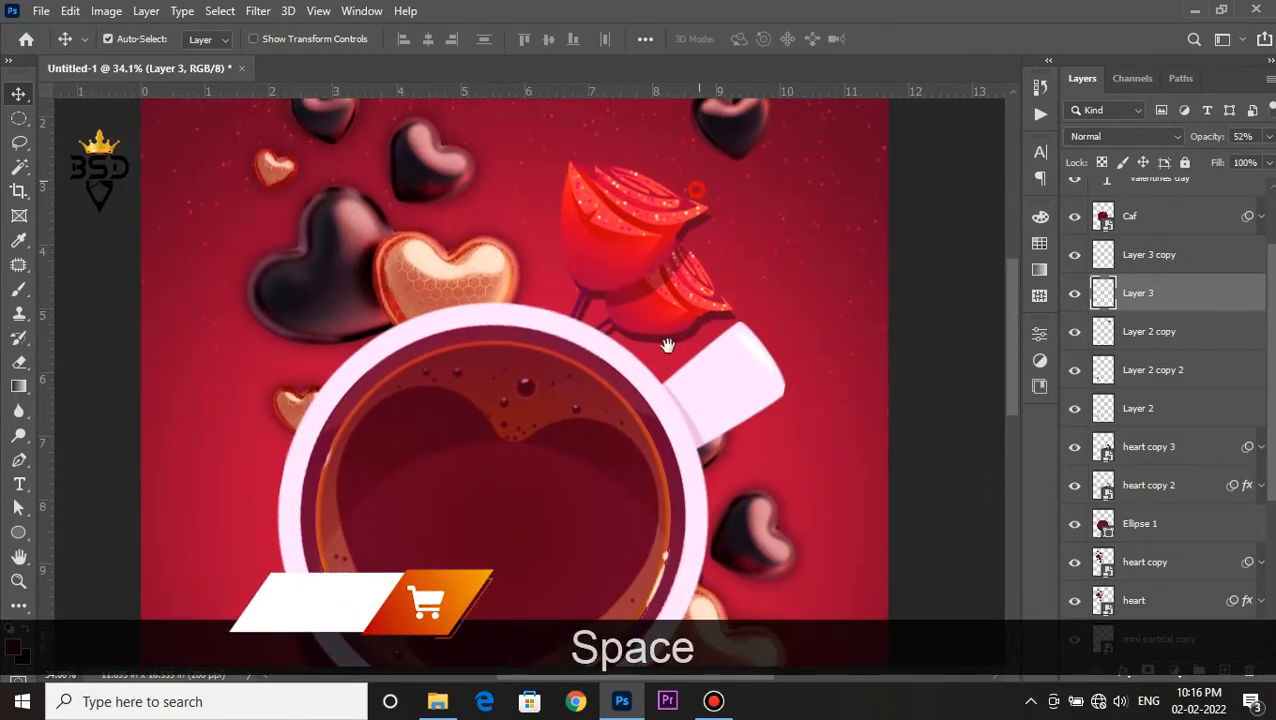
left_click_drag(689, 236, 658, 399)
scroll(692, 294, "up", 3)
right_click(691, 284)
left_click(712, 297)
key("ctrl+j")
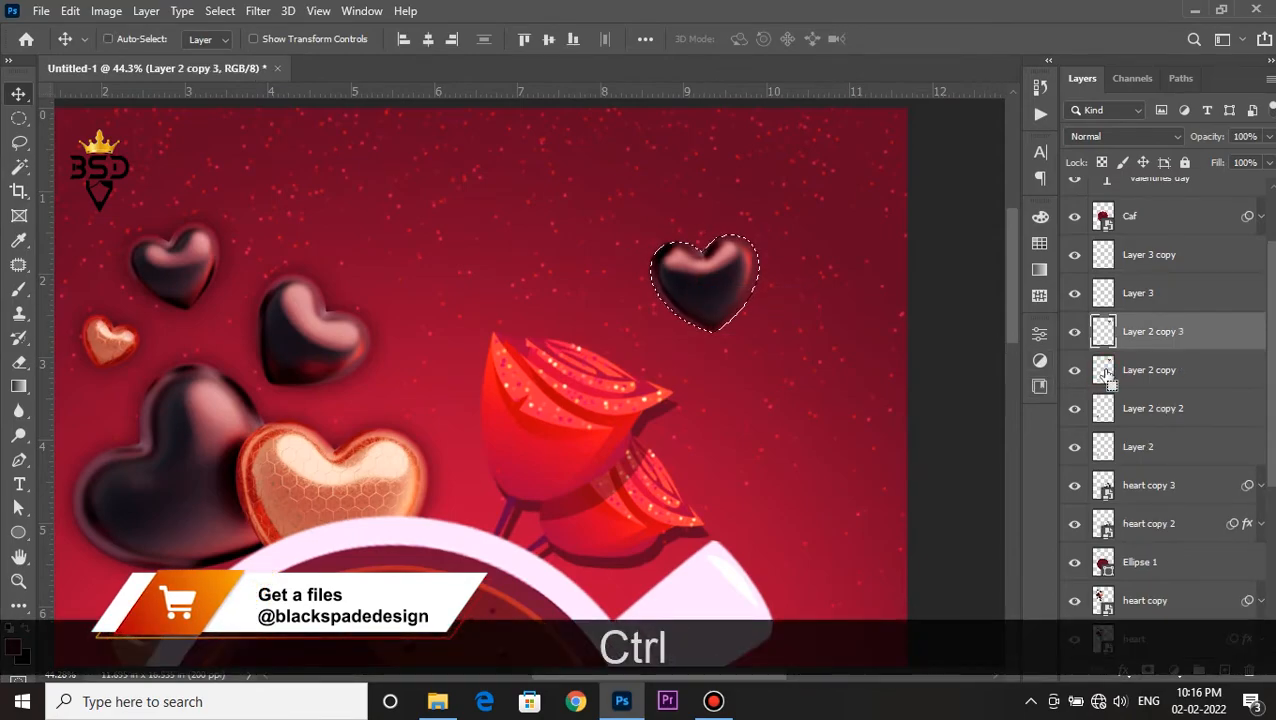
key("alt+BackSpace")
key("ctrl+z")
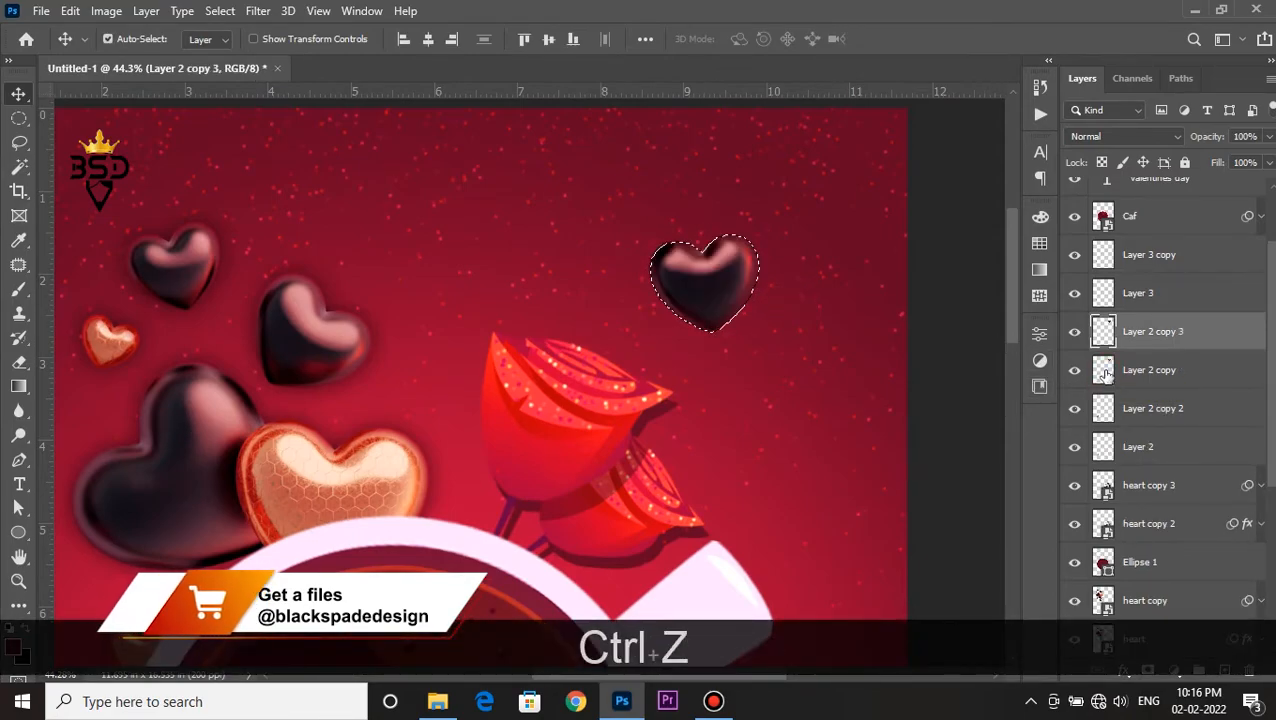
key("ctrl+d")
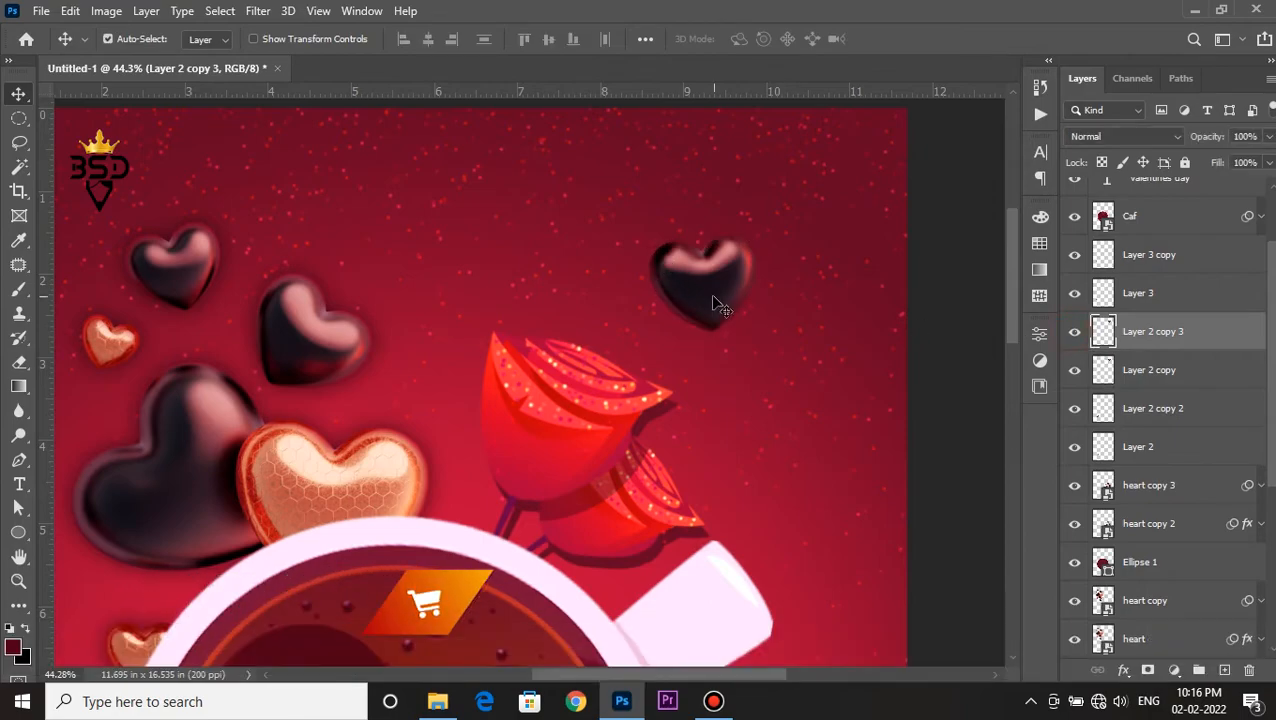
Fill the heart shape on Layer 2 copy with black, reapply Gaussian Blur and set its opacity to 62% as a shadow.
right_click(704, 287)
left_click(730, 295)
left_click(1118, 381)
left_click(1105, 371, "ctrl")
key("ctrl+BackSpace")
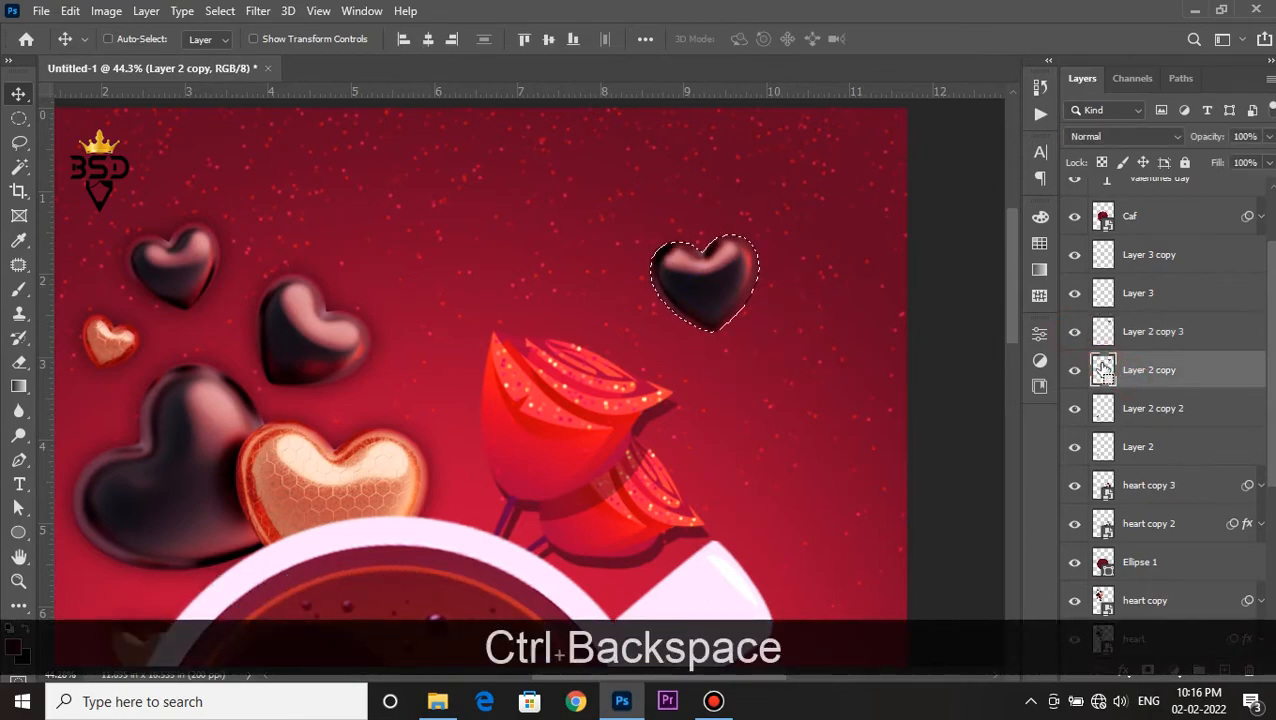
key("ctrl+d")
left_click(258, 10)
left_click(262, 36)
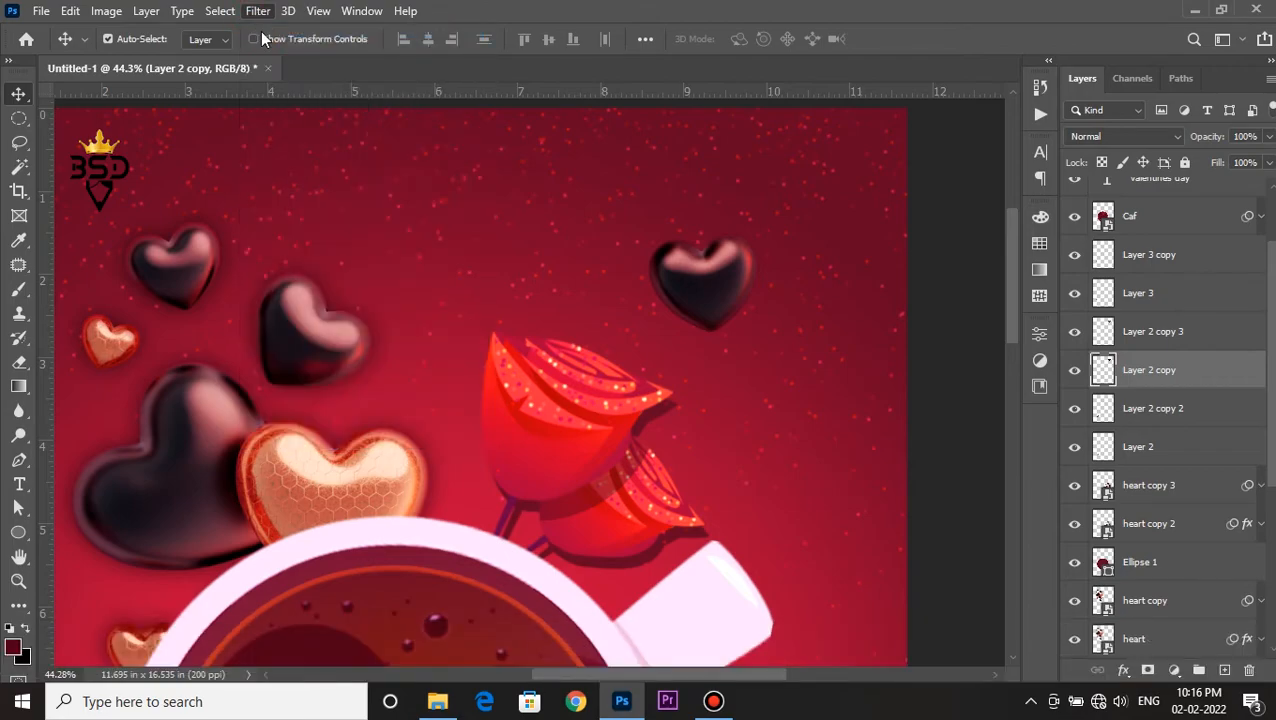
left_click_drag(1218, 137, 1180, 135)
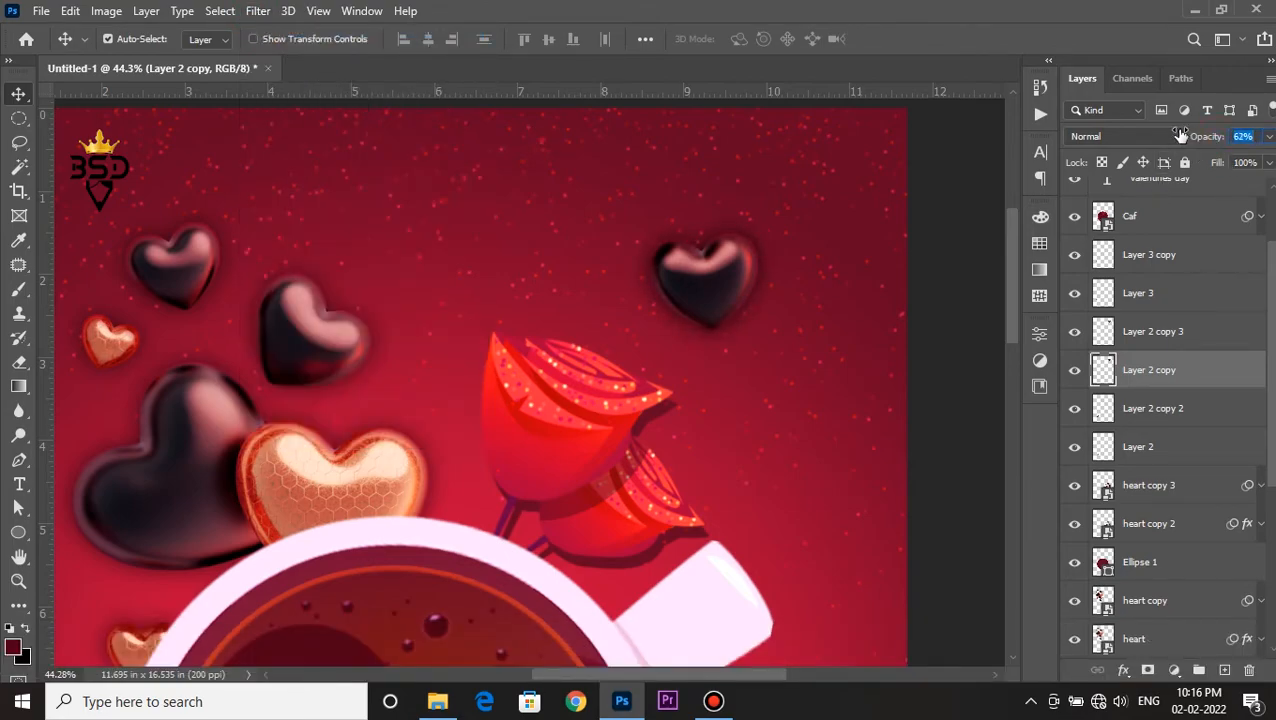
Add a new layer above the feb-14th love party text and fill it with black.
scroll(332, 364, "down", 6)
scroll(615, 460, "up", 3)
key("space")
left_click_drag(615, 455, 607, 412)
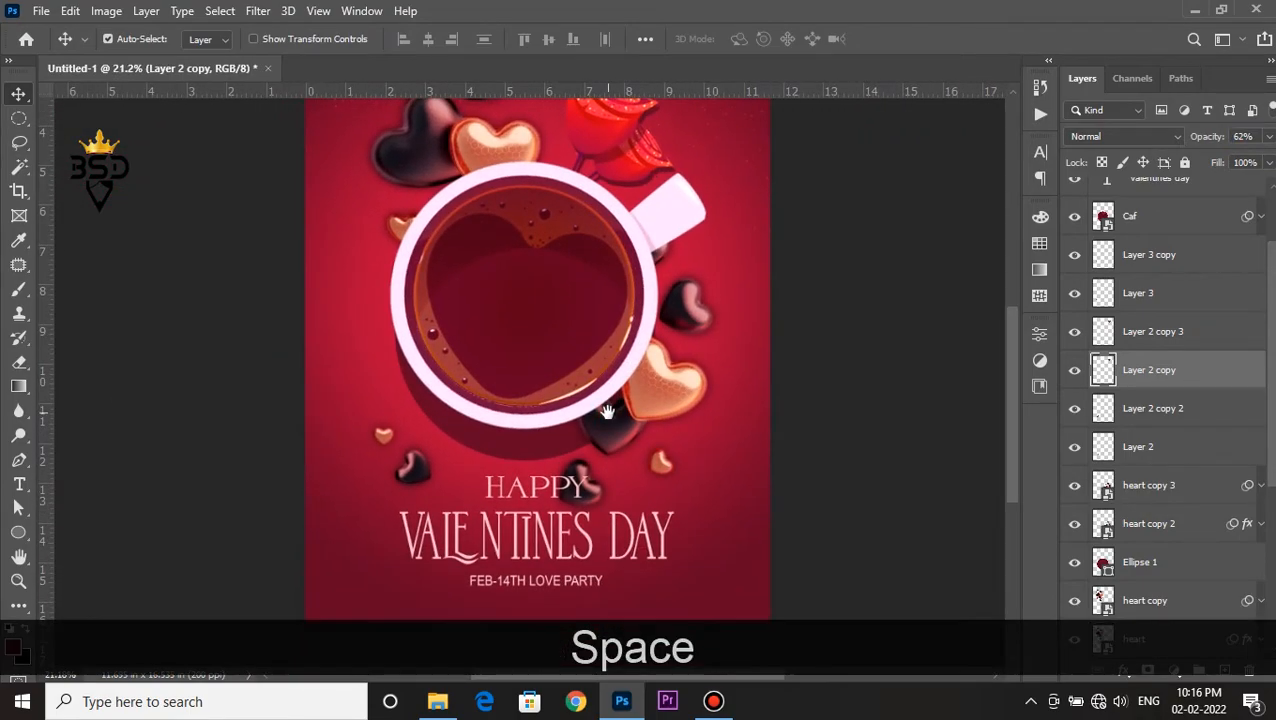
scroll(607, 412, "down", 4)
key("v")
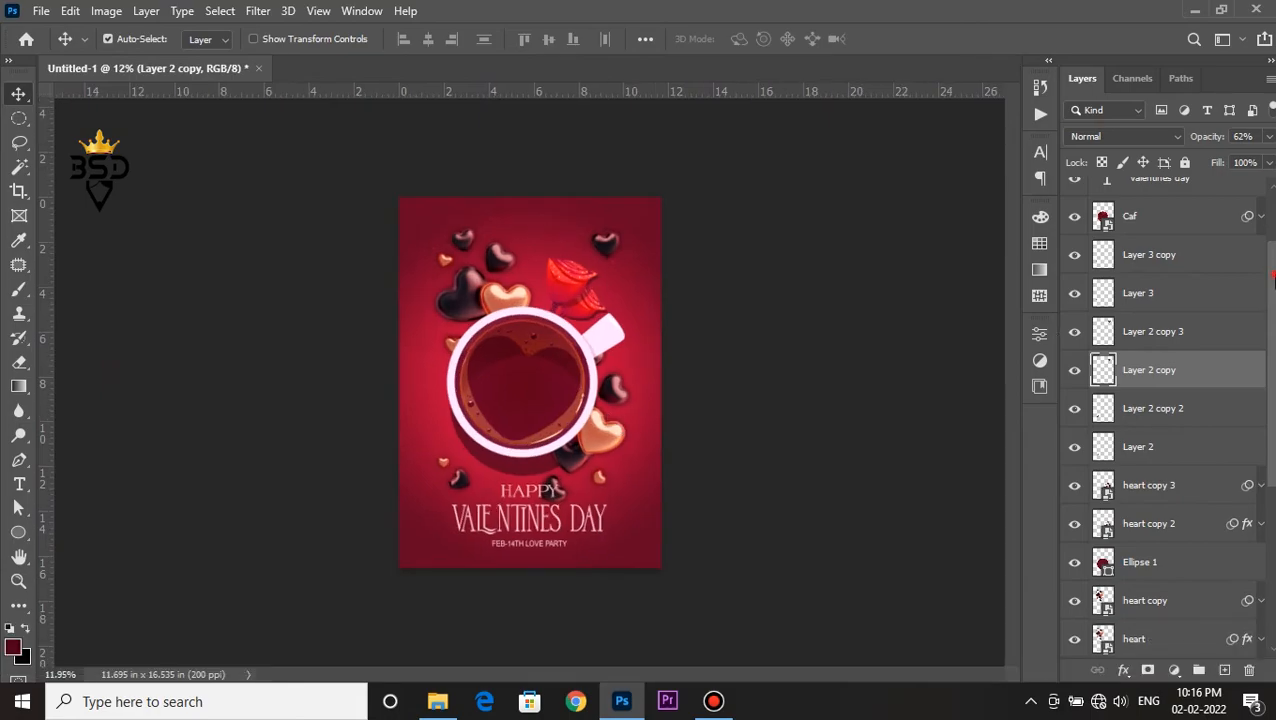
scroll(1274, 282, "up", 3)
left_click(1211, 198)
left_click(1222, 670)
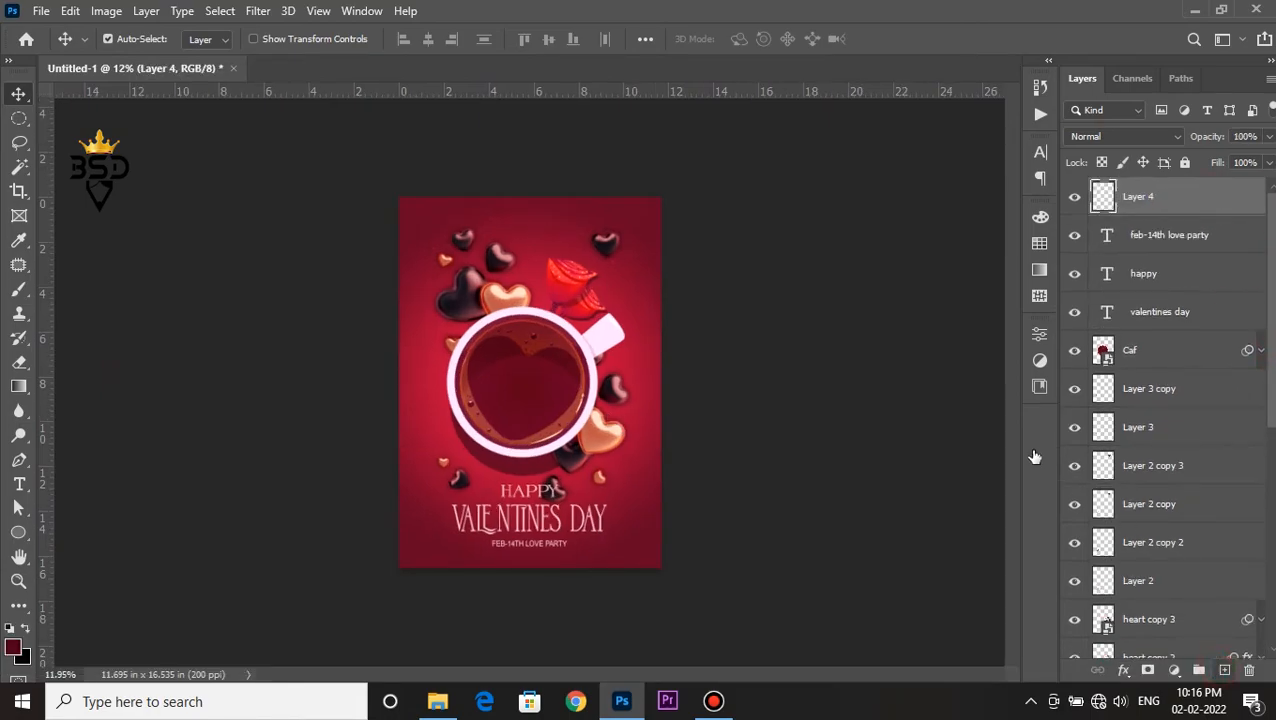
key("ctrl+BackSpace")
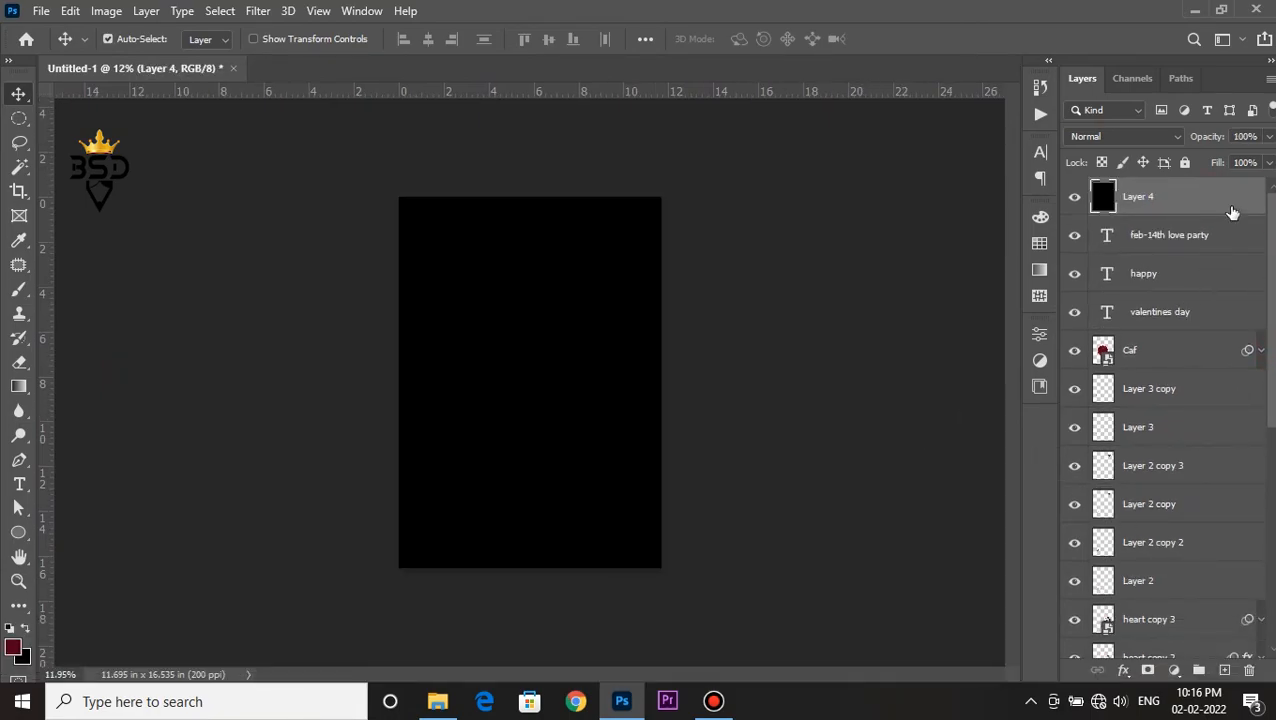
Give the black top layer a thick white Stroke positioned inside, forming a border around the poster.
left_click(1123, 670)
left_click(1148, 543)
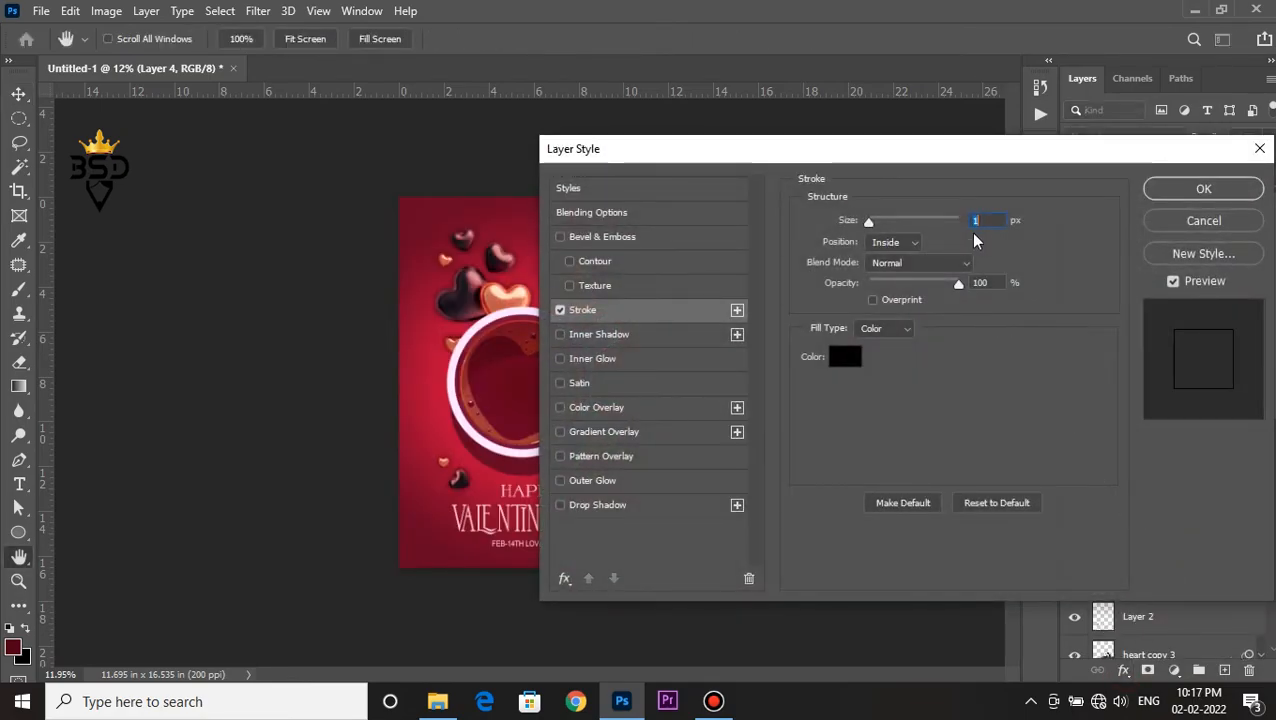
left_click_drag(880, 222, 882, 218)
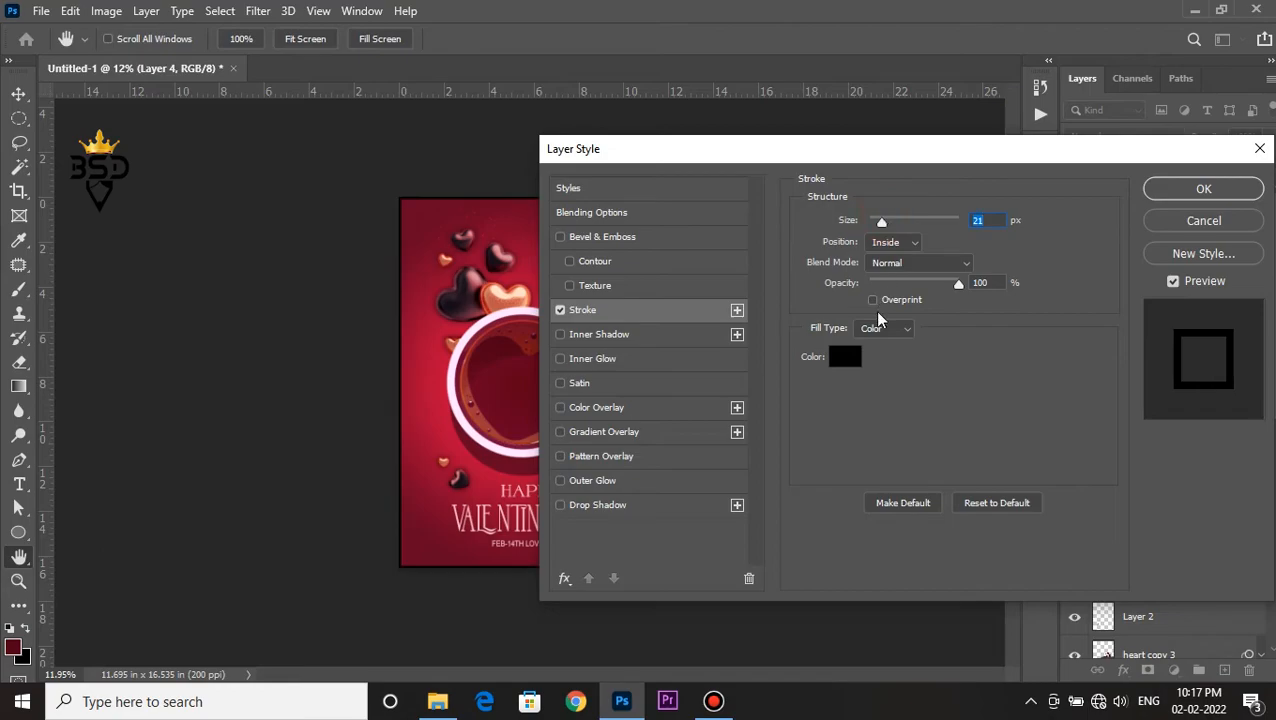
left_click(845, 356)
left_click(1208, 282)
mouse_move(883, 220)
left_mouse_down()
mouse_move(912, 223)
mouse_move(901, 221)
left_mouse_up()
left_click(1195, 189)
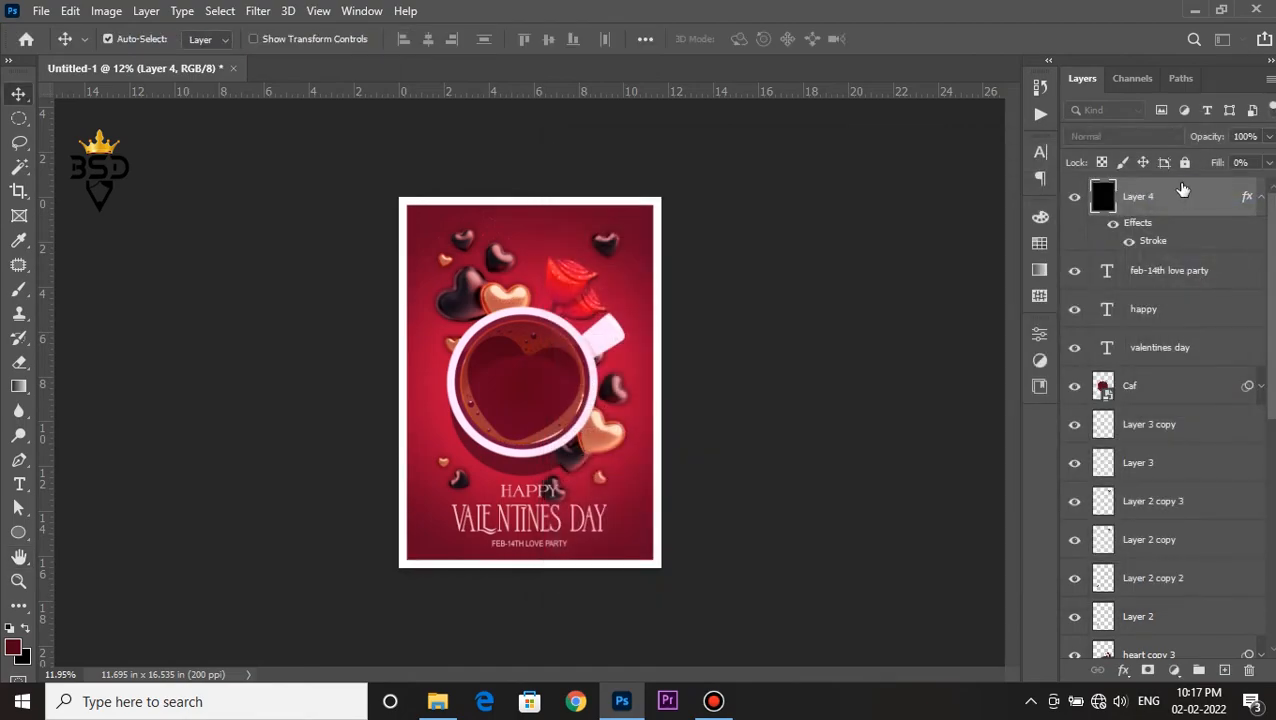
Fit the whole poster on screen to review the finished design.
scroll(869, 256, "down", 2)
scroll(595, 294, "up", 4)
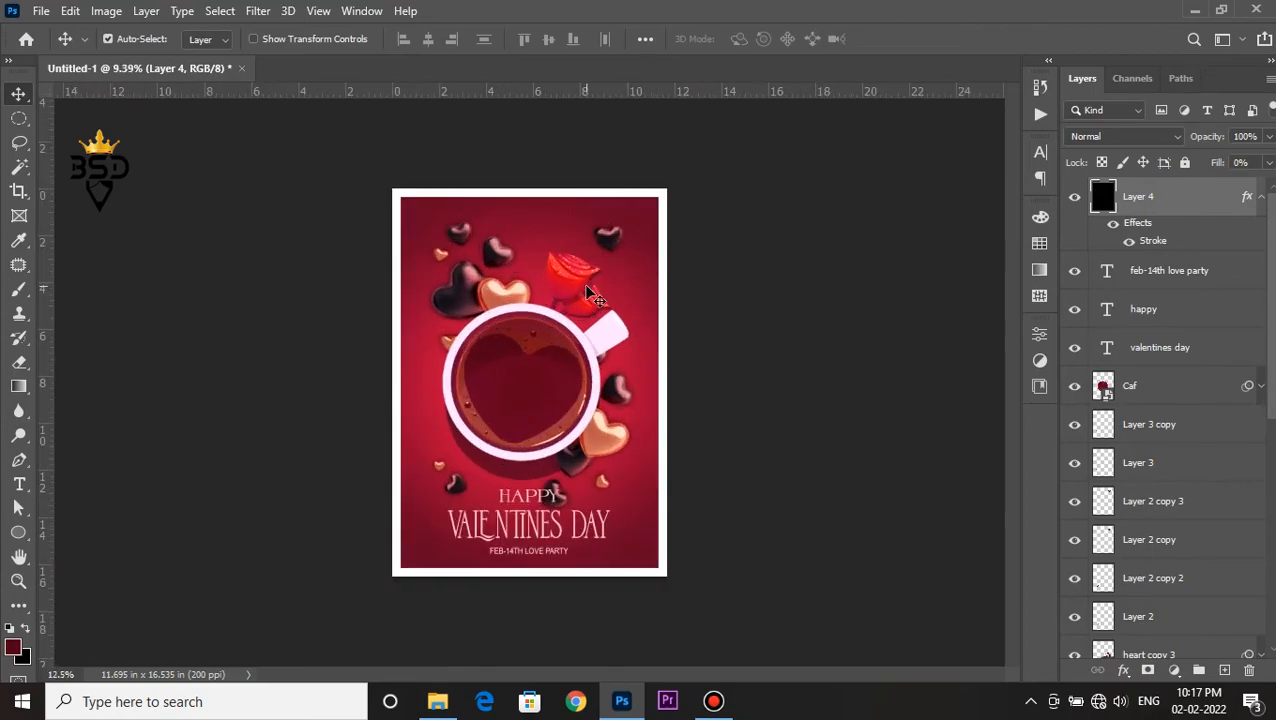
key("z")
right_click(590, 292)
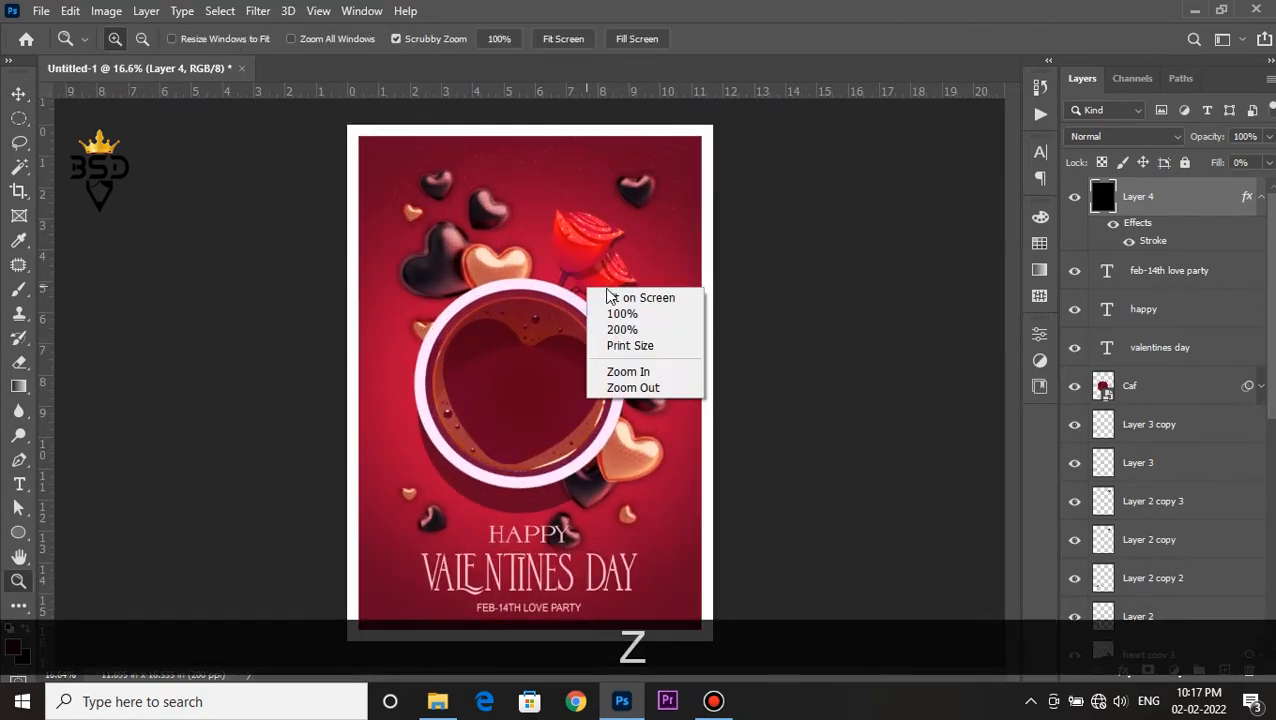
left_click(618, 293)
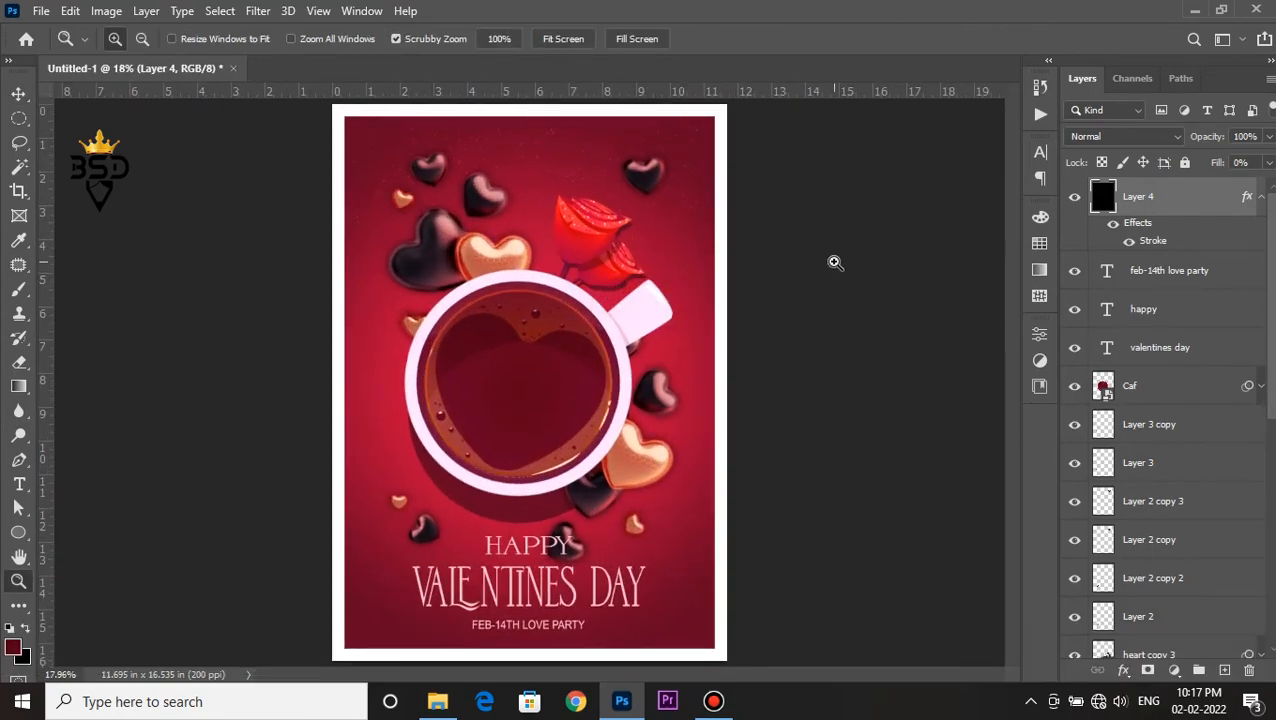
key("v")
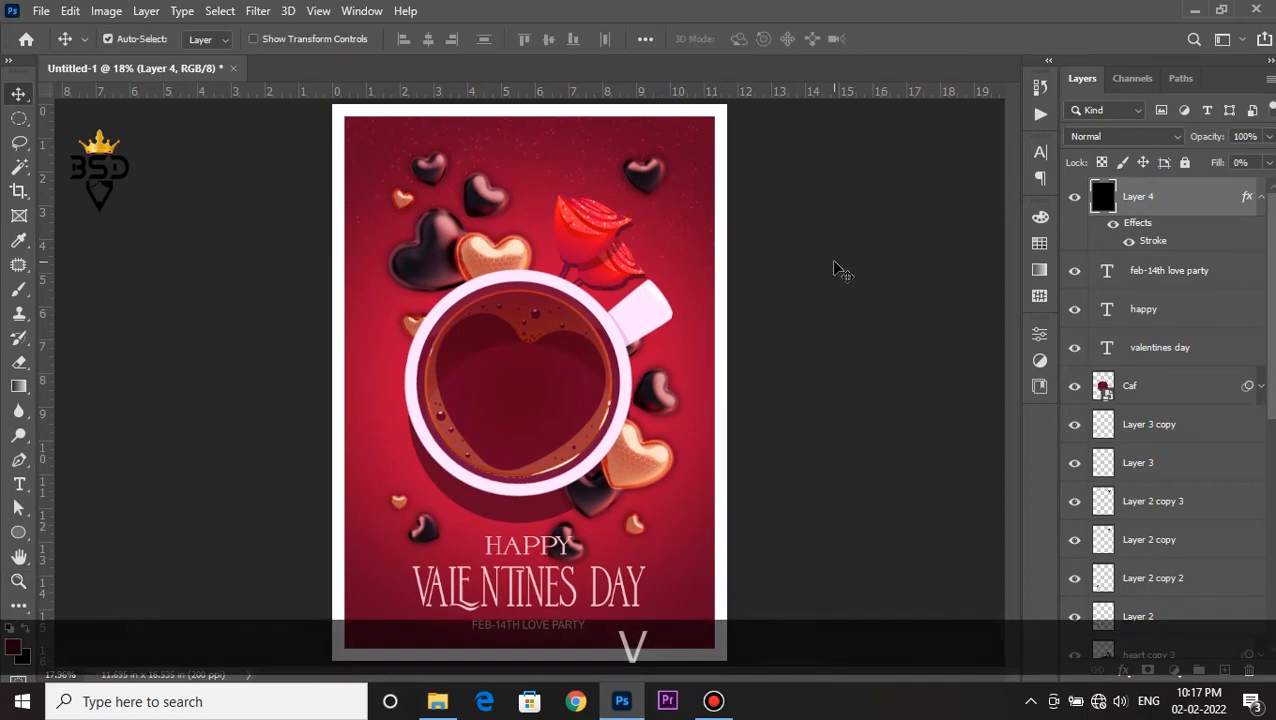